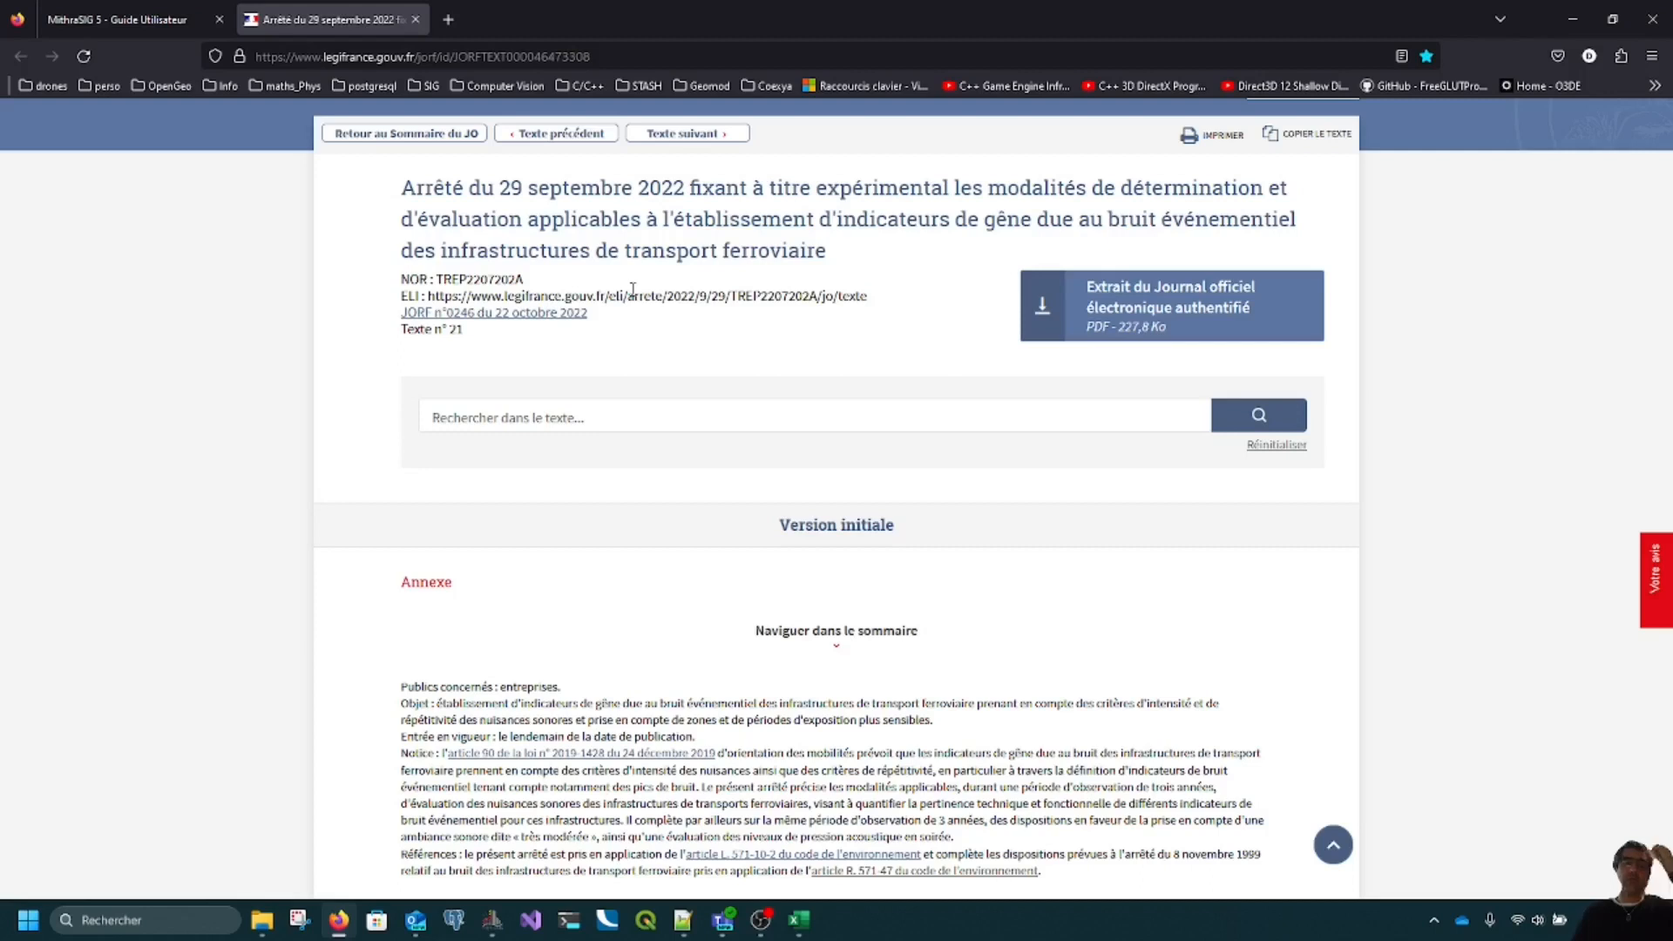
Step: Consult the MithraSIG guide on event indicators and examine the columns of the N_FERROVIAIRE_TRAFIC.1(2).csv traffic table
left_click(129, 21)
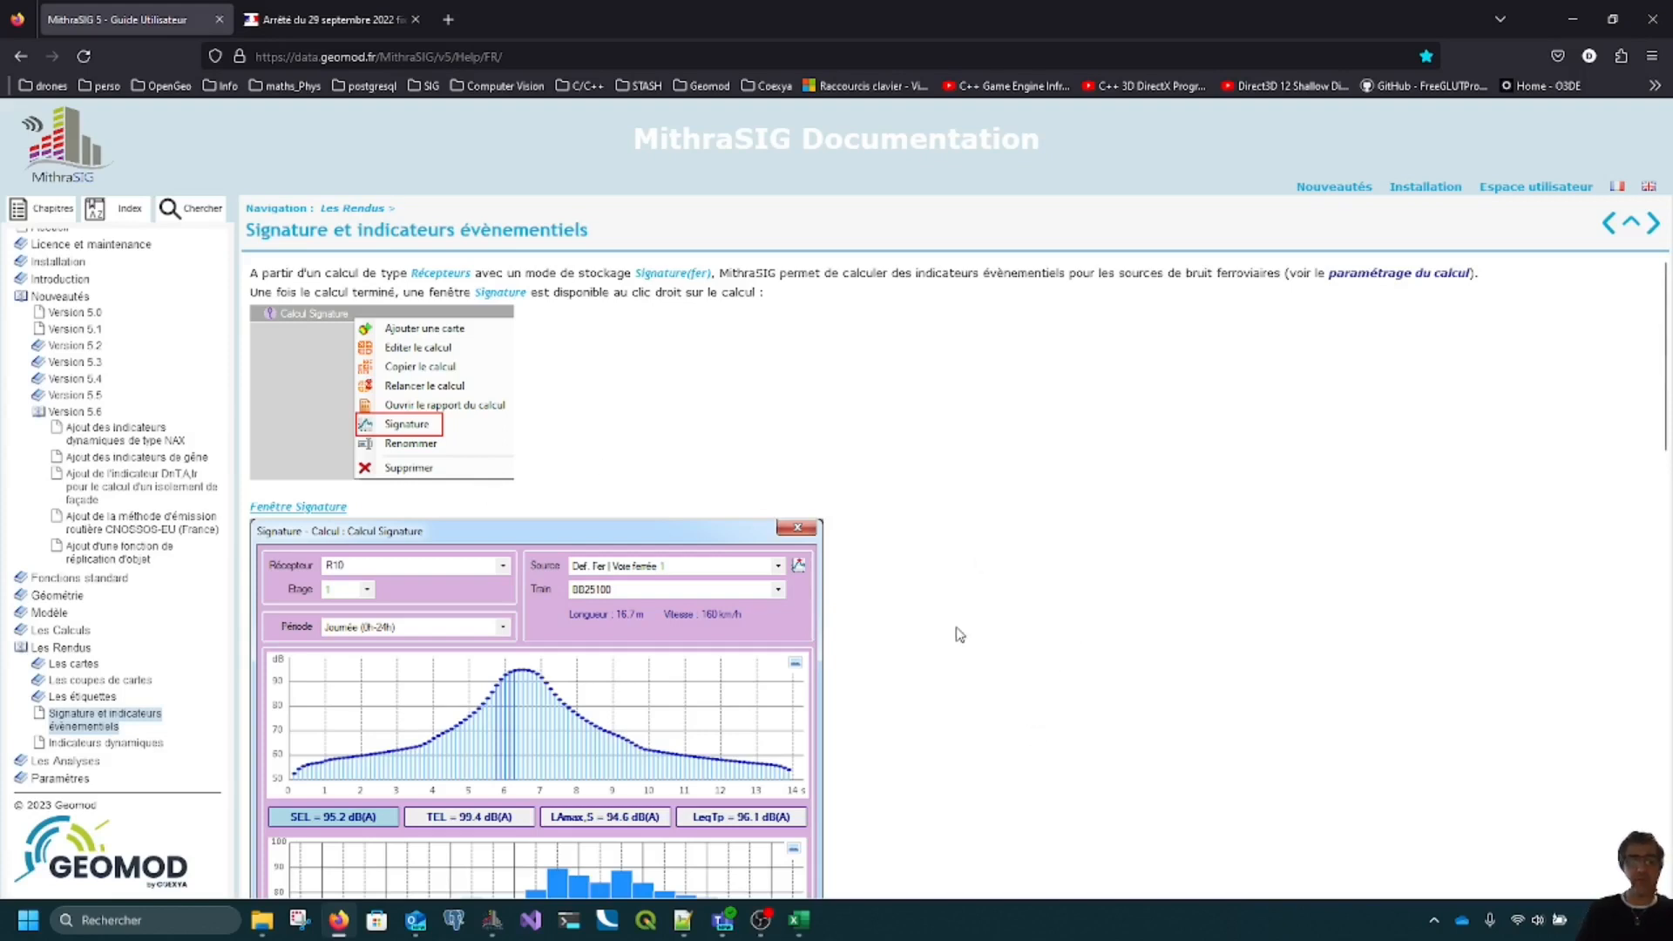
left_click(262, 921)
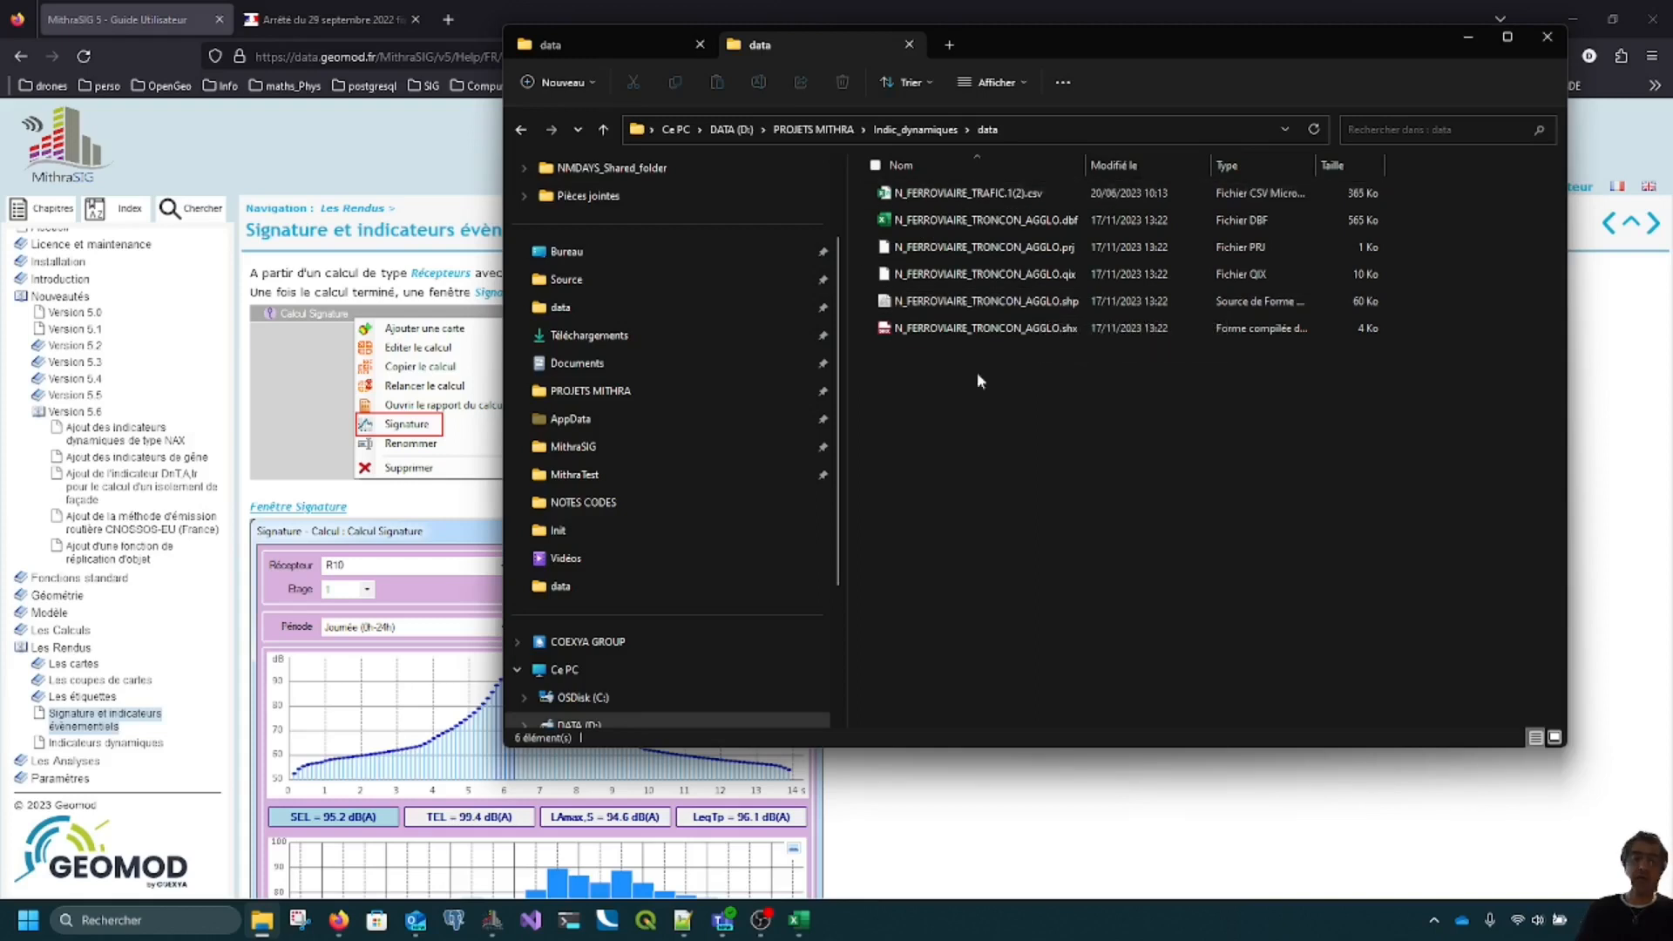
double_click(986, 205)
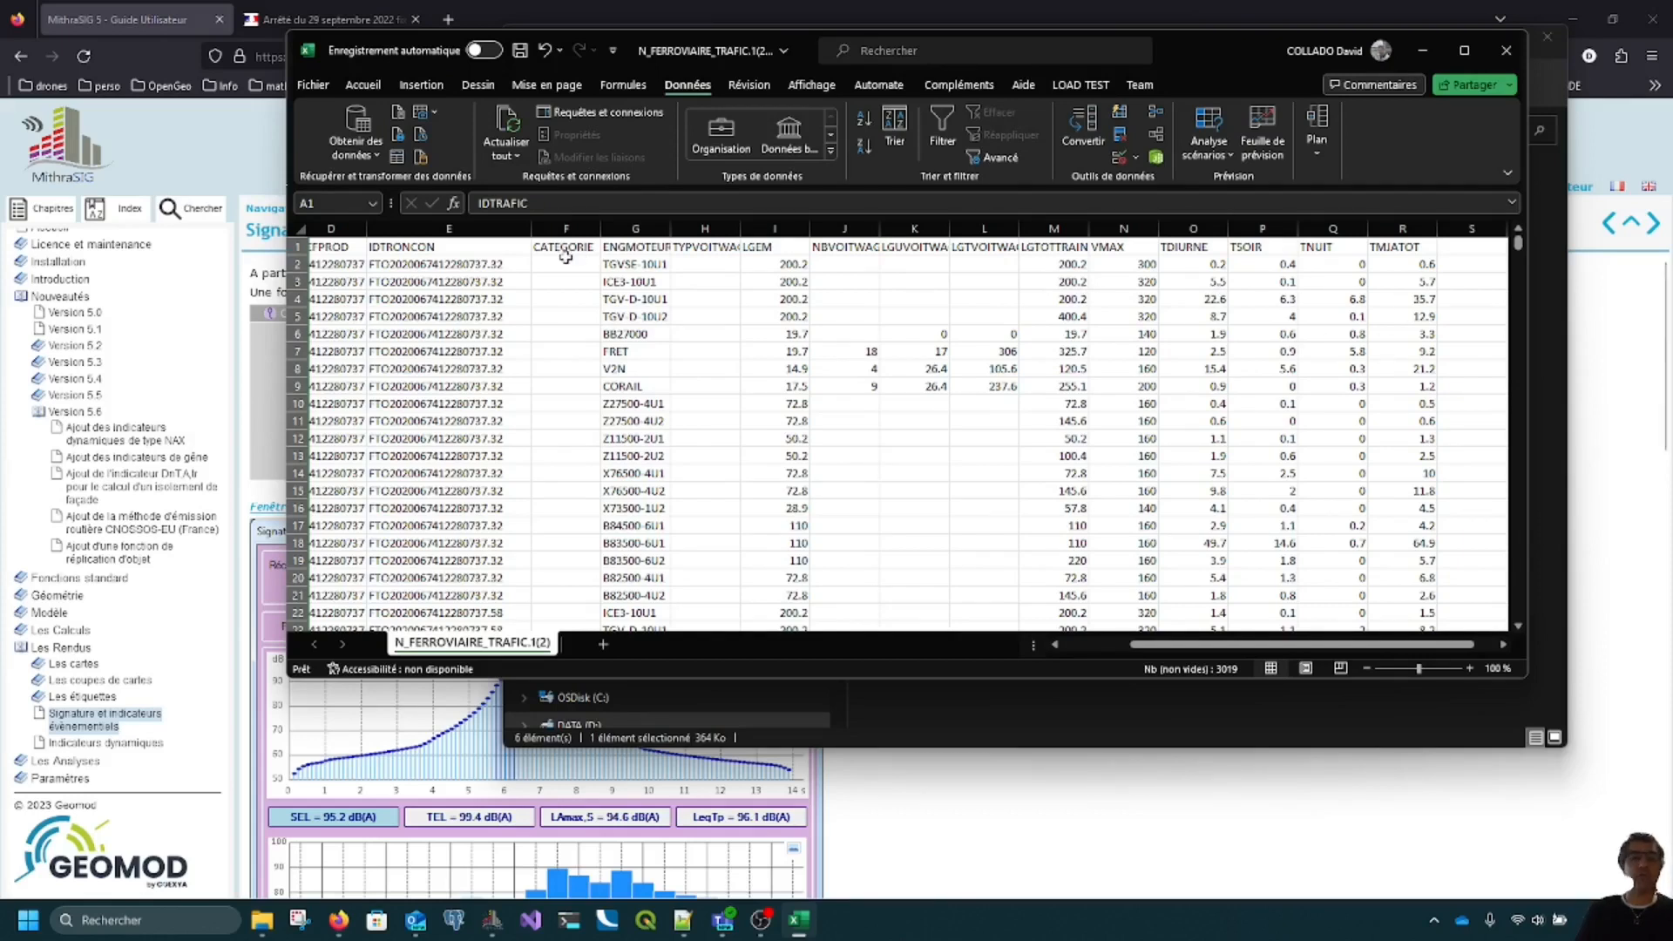
left_click_drag(449, 247, 449, 509)
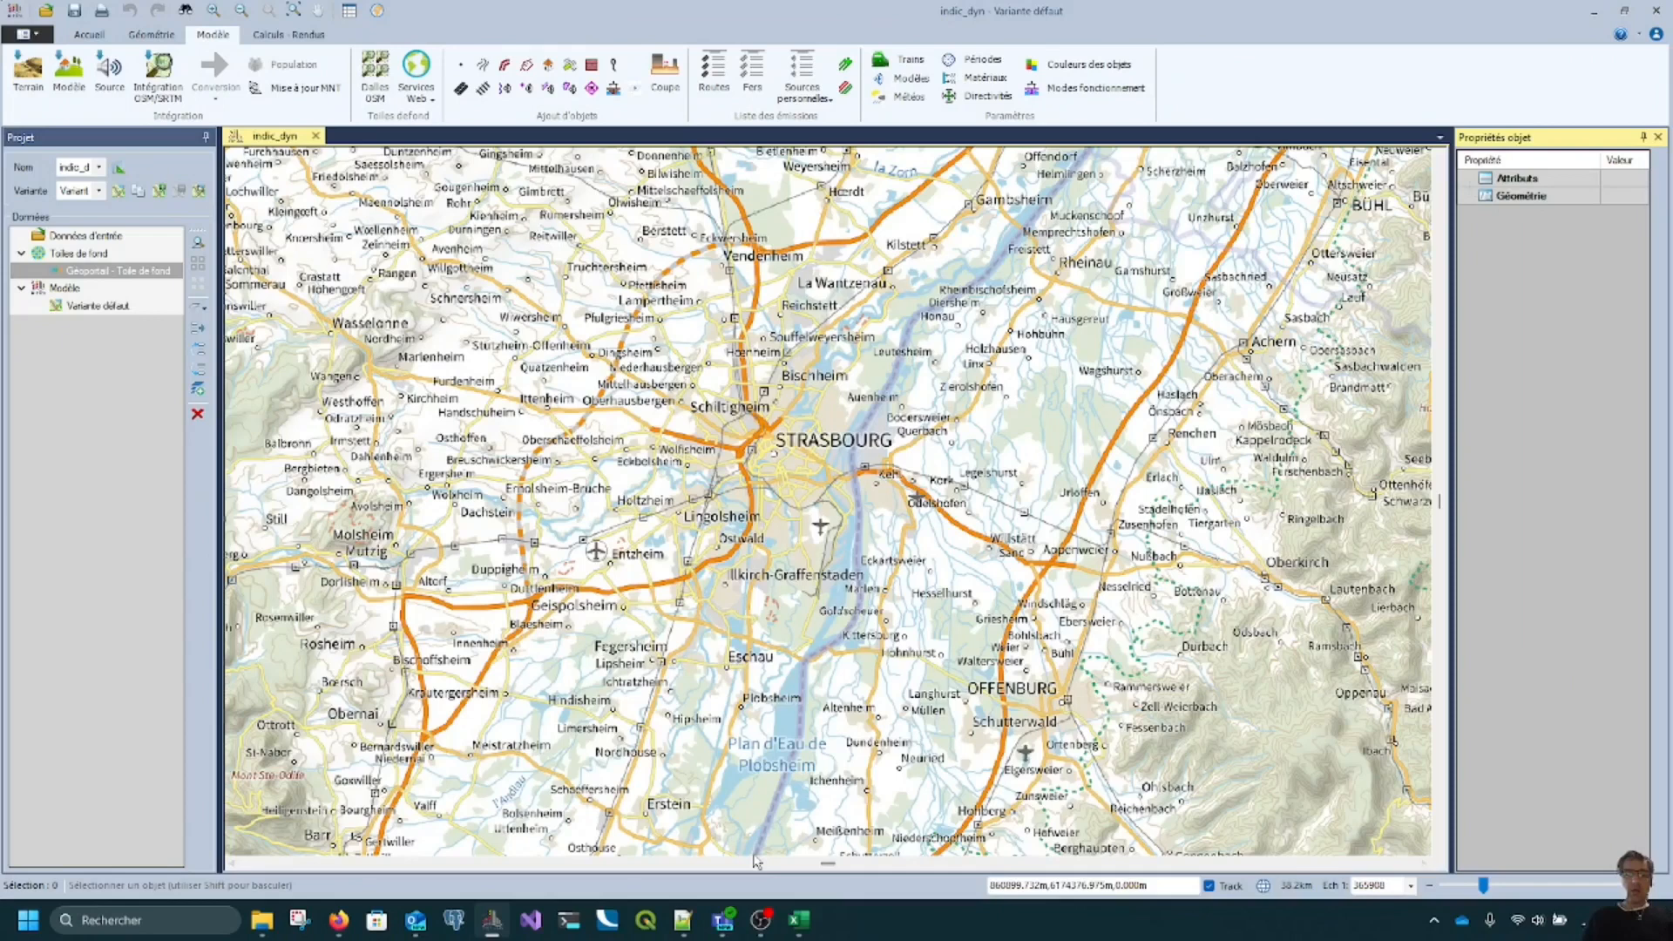
Step: Import the N_FERROVIAIRE_TRONCON_AGGLO.shp shapefile from the Indic_dynamiques data folder into the indic_dyn project
mouse_move(271, 932)
left_click(262, 827)
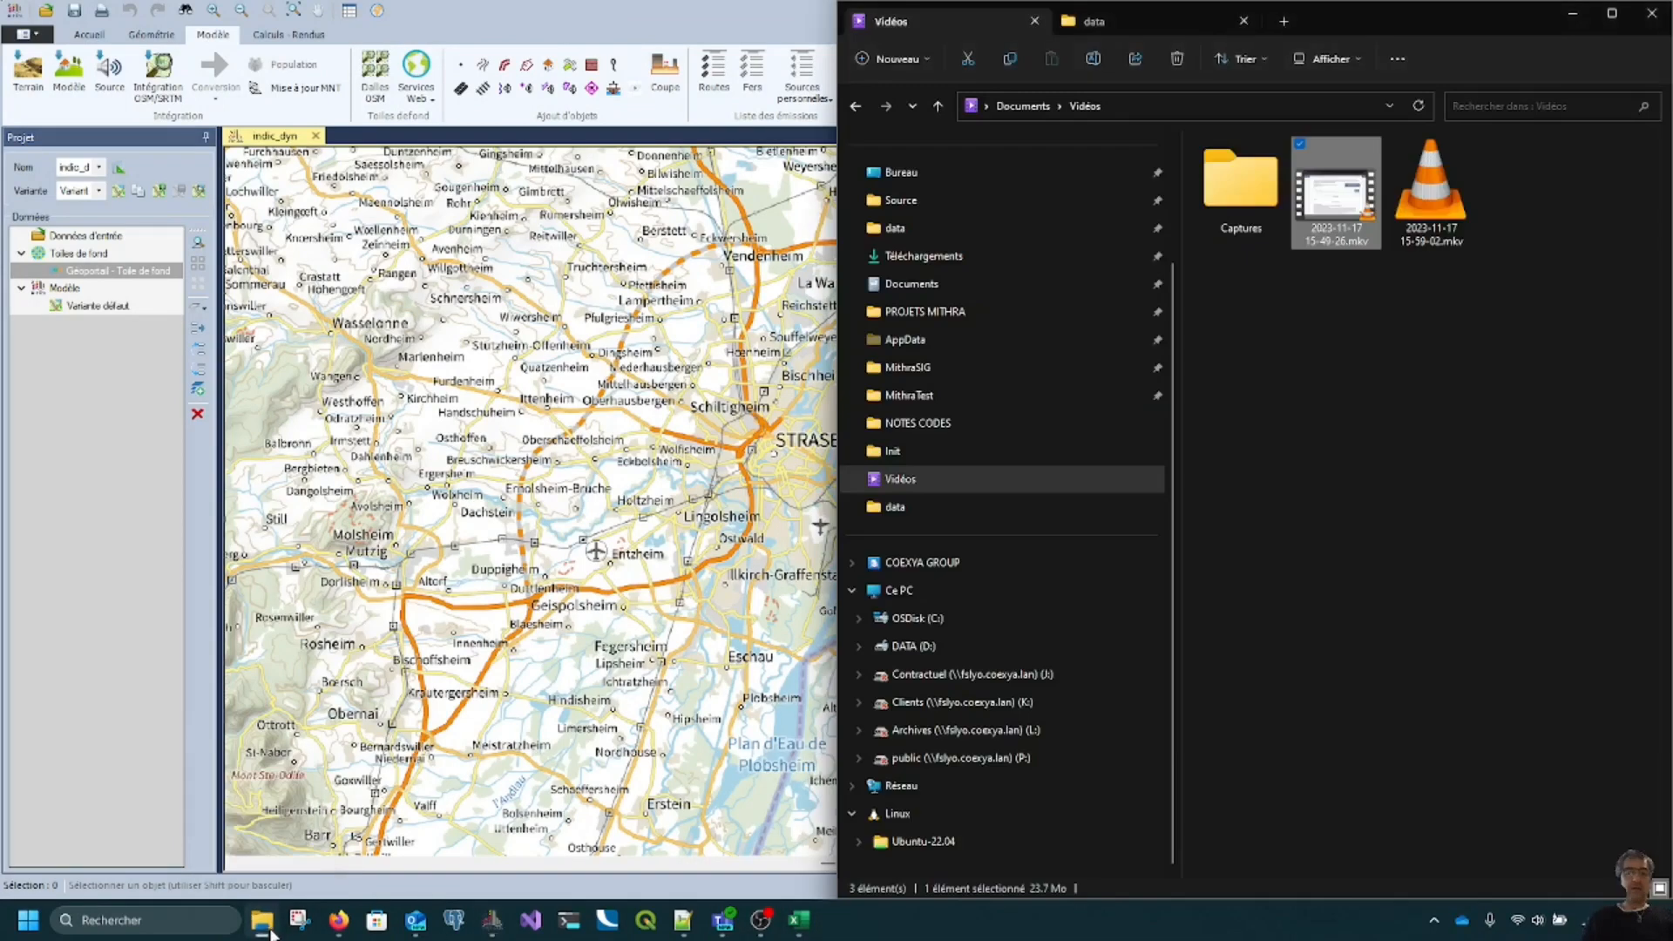
left_click(1180, 29)
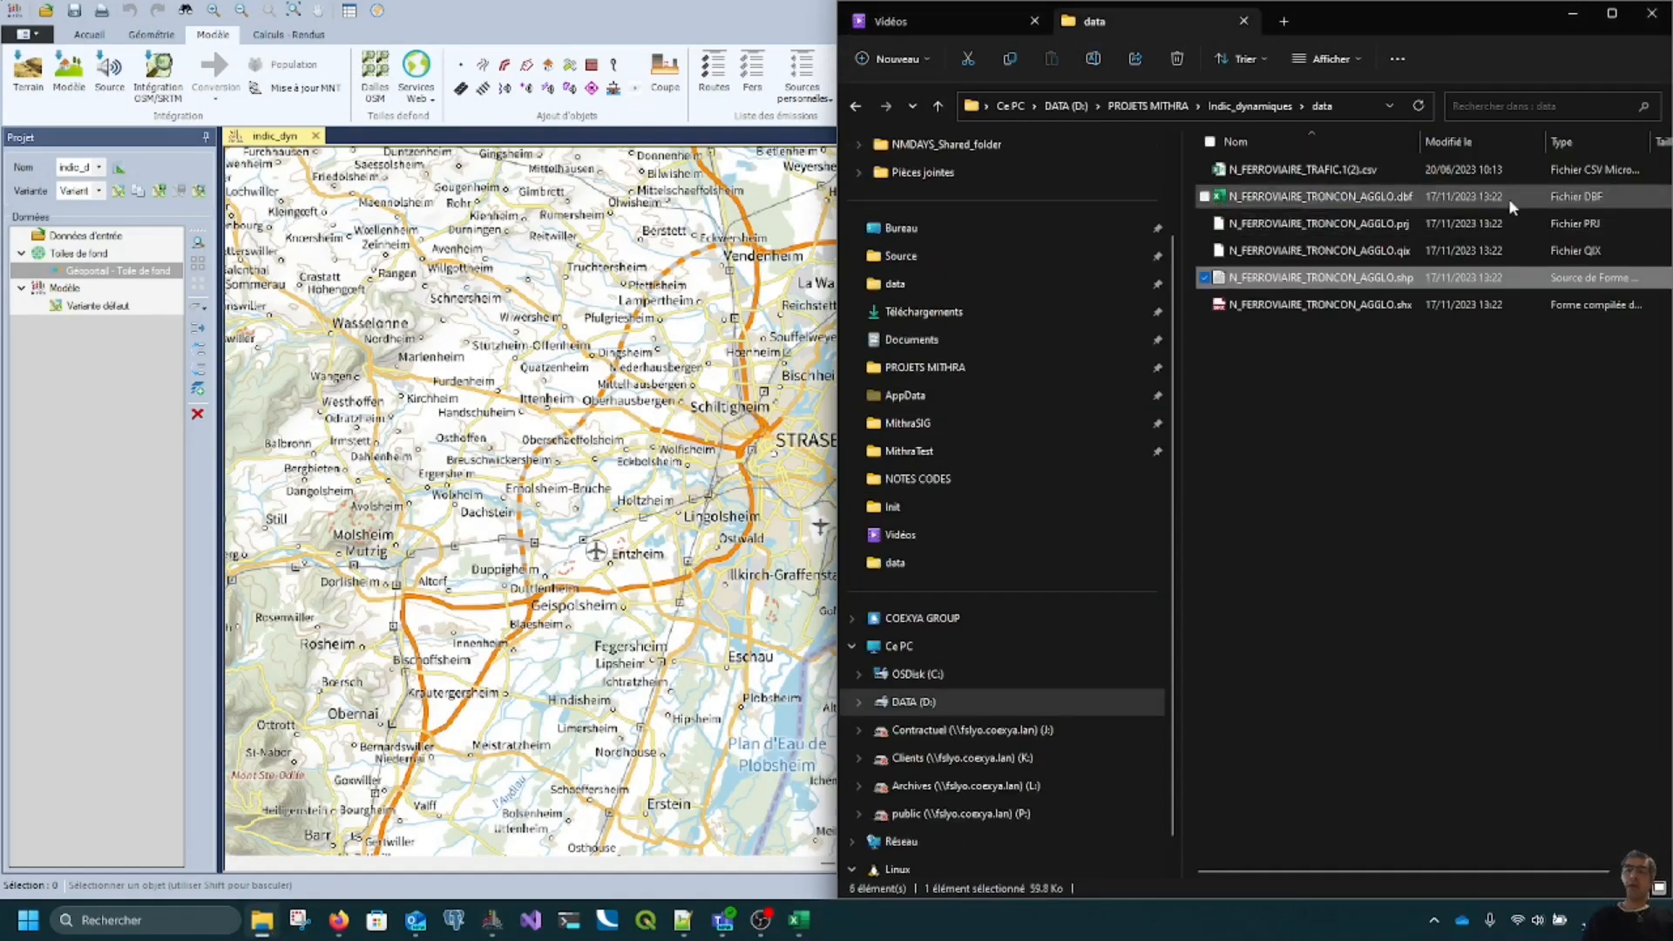
left_click_drag(1370, 283, 491, 433)
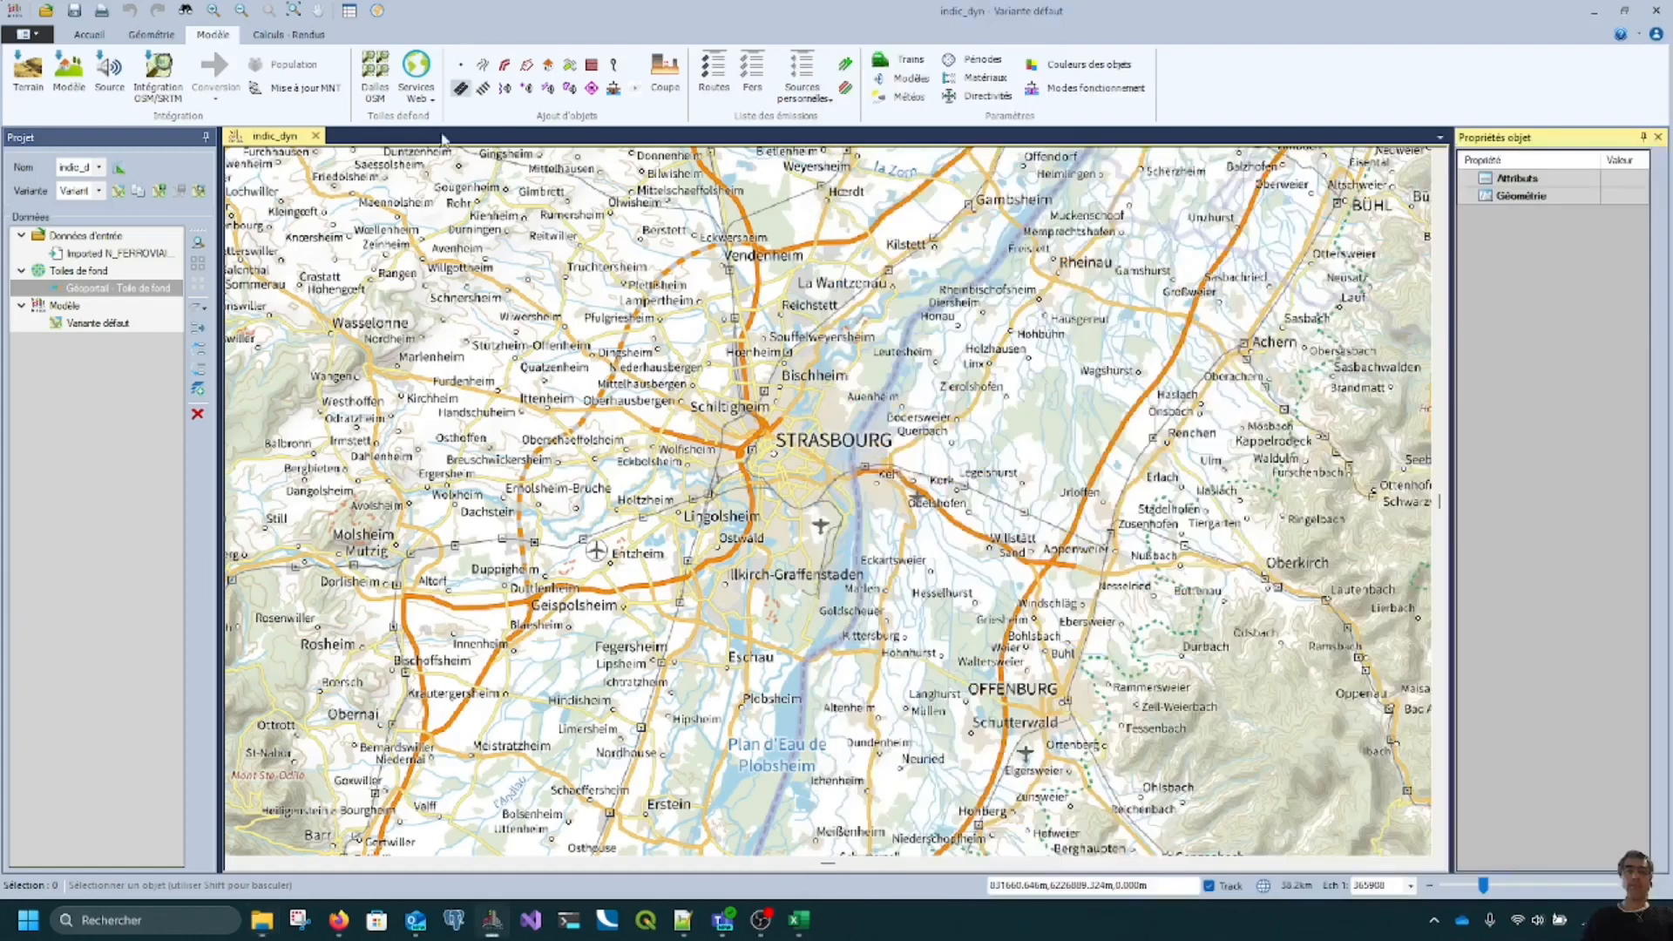
double_click(505, 15)
Step: Hide the Géoportail background and frame the straight railway section just north of the airport as the study area
left_click(64, 291)
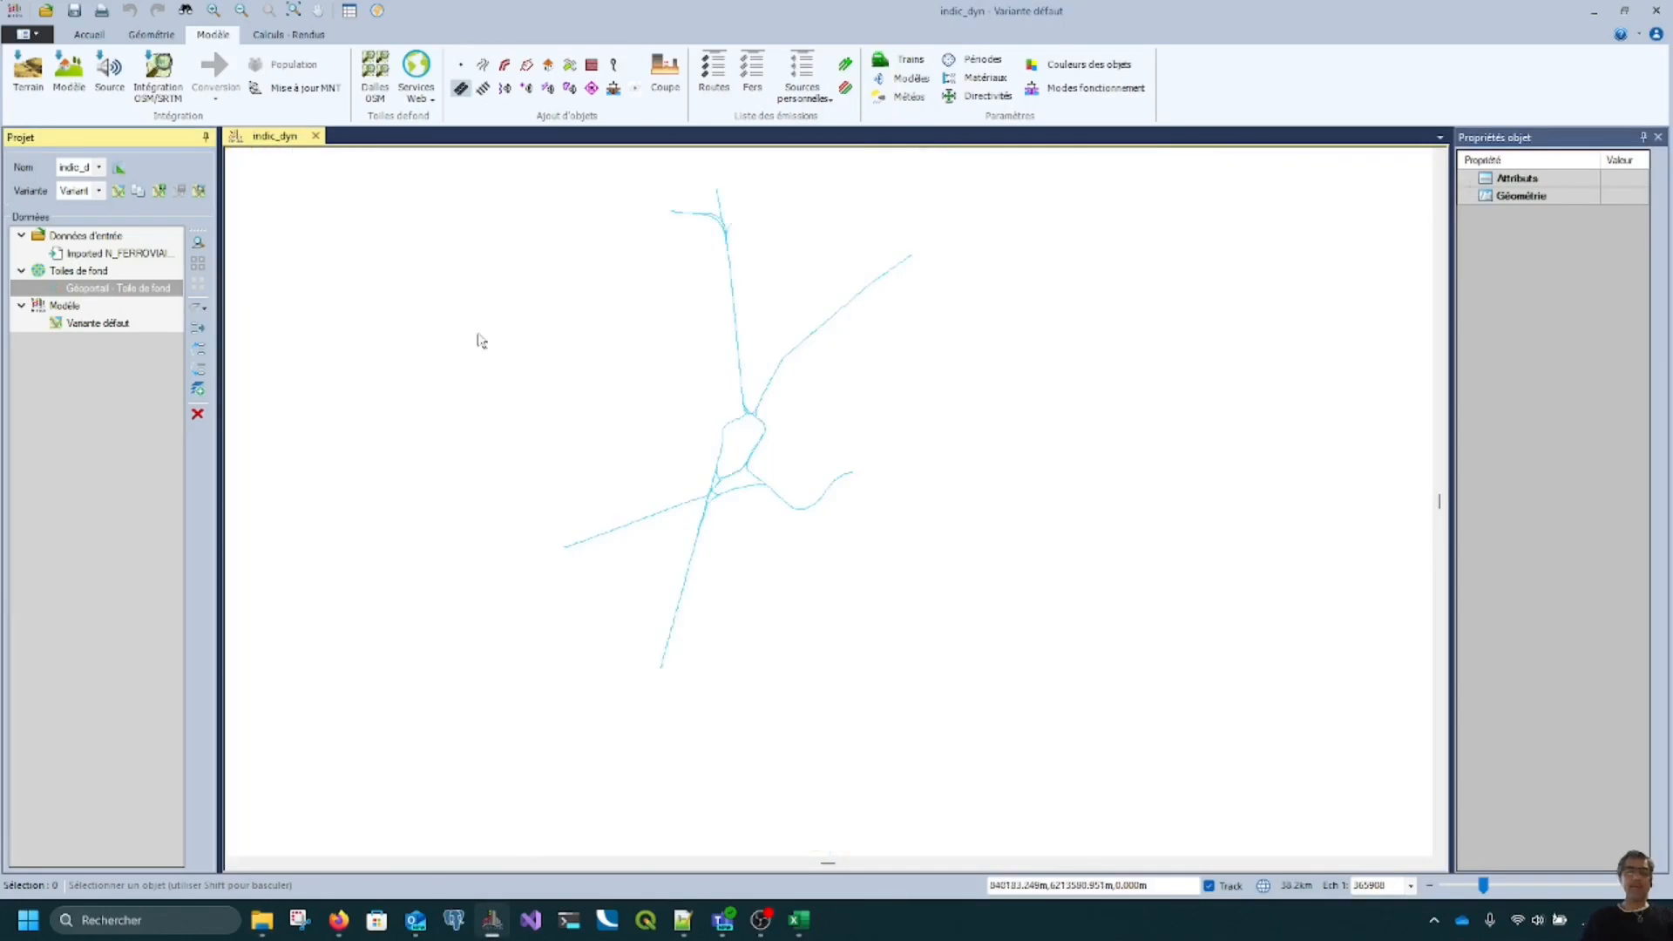
scroll(586, 545, "up", 5)
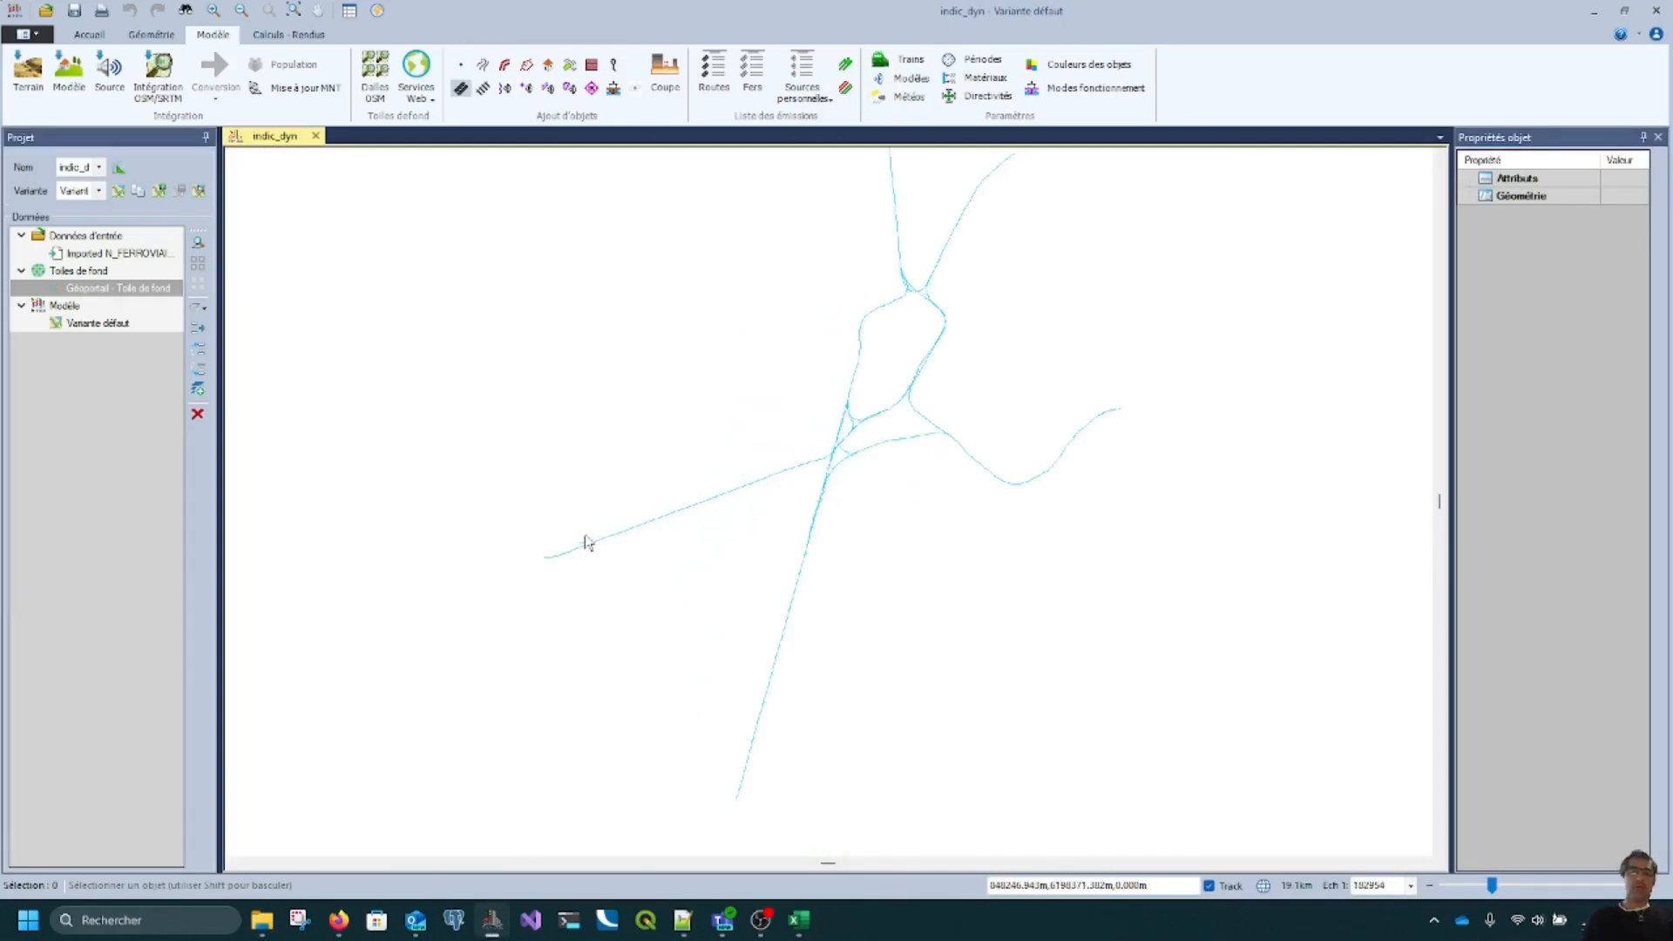
scroll(697, 473, "up", 3)
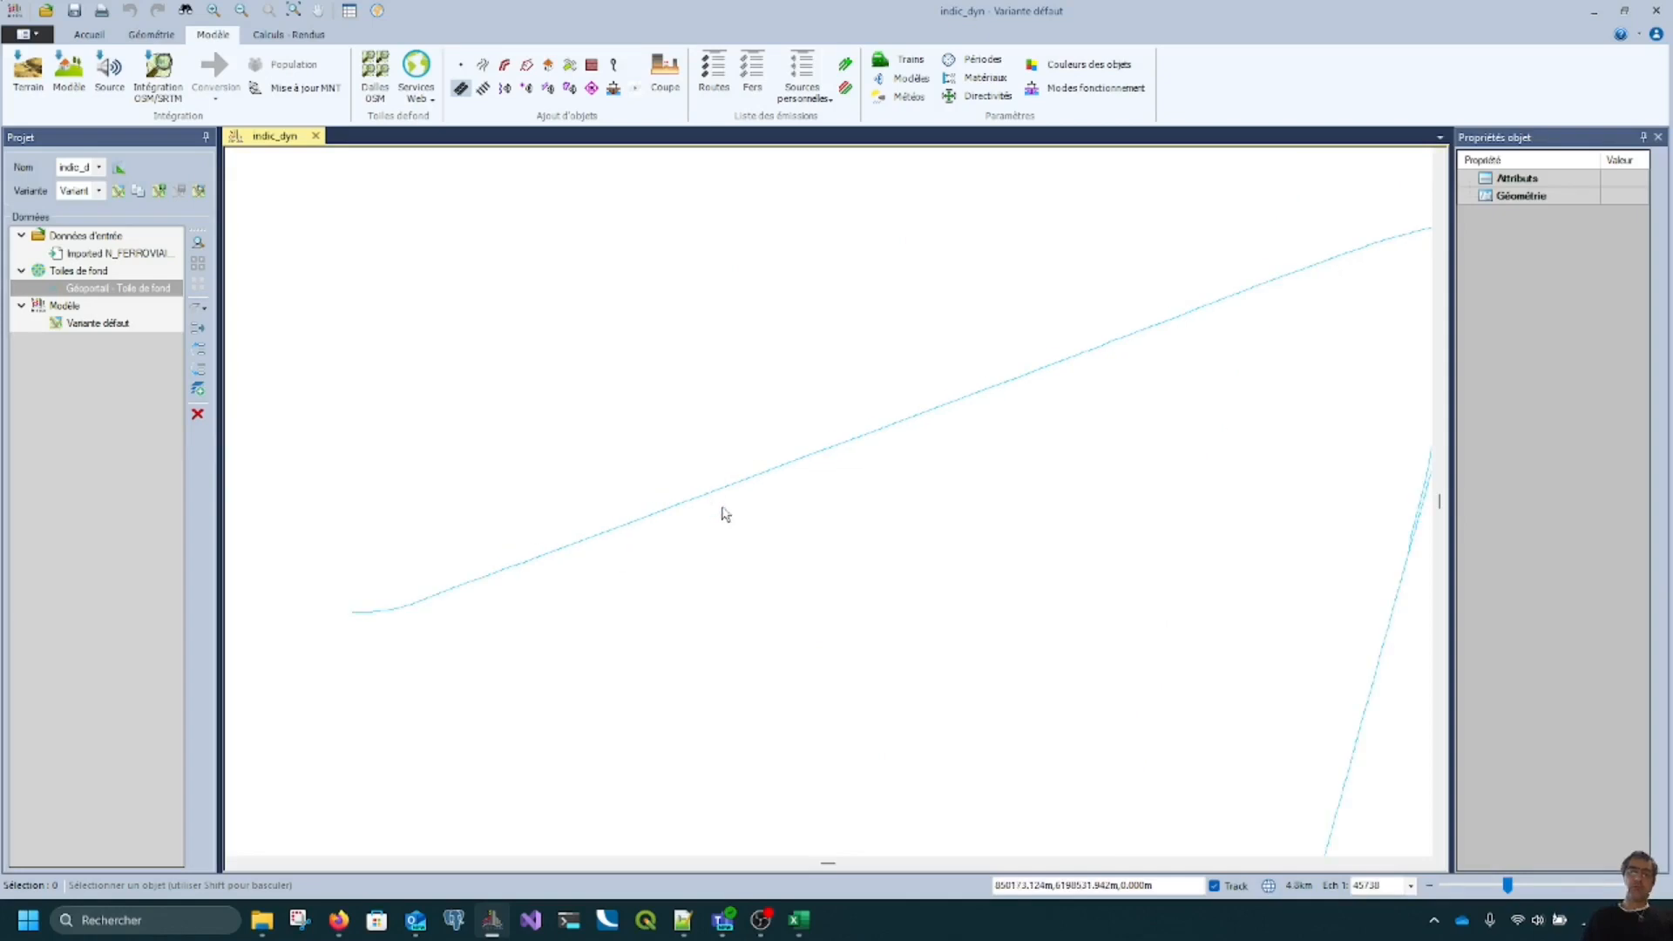
left_click_drag(716, 447, 718, 564)
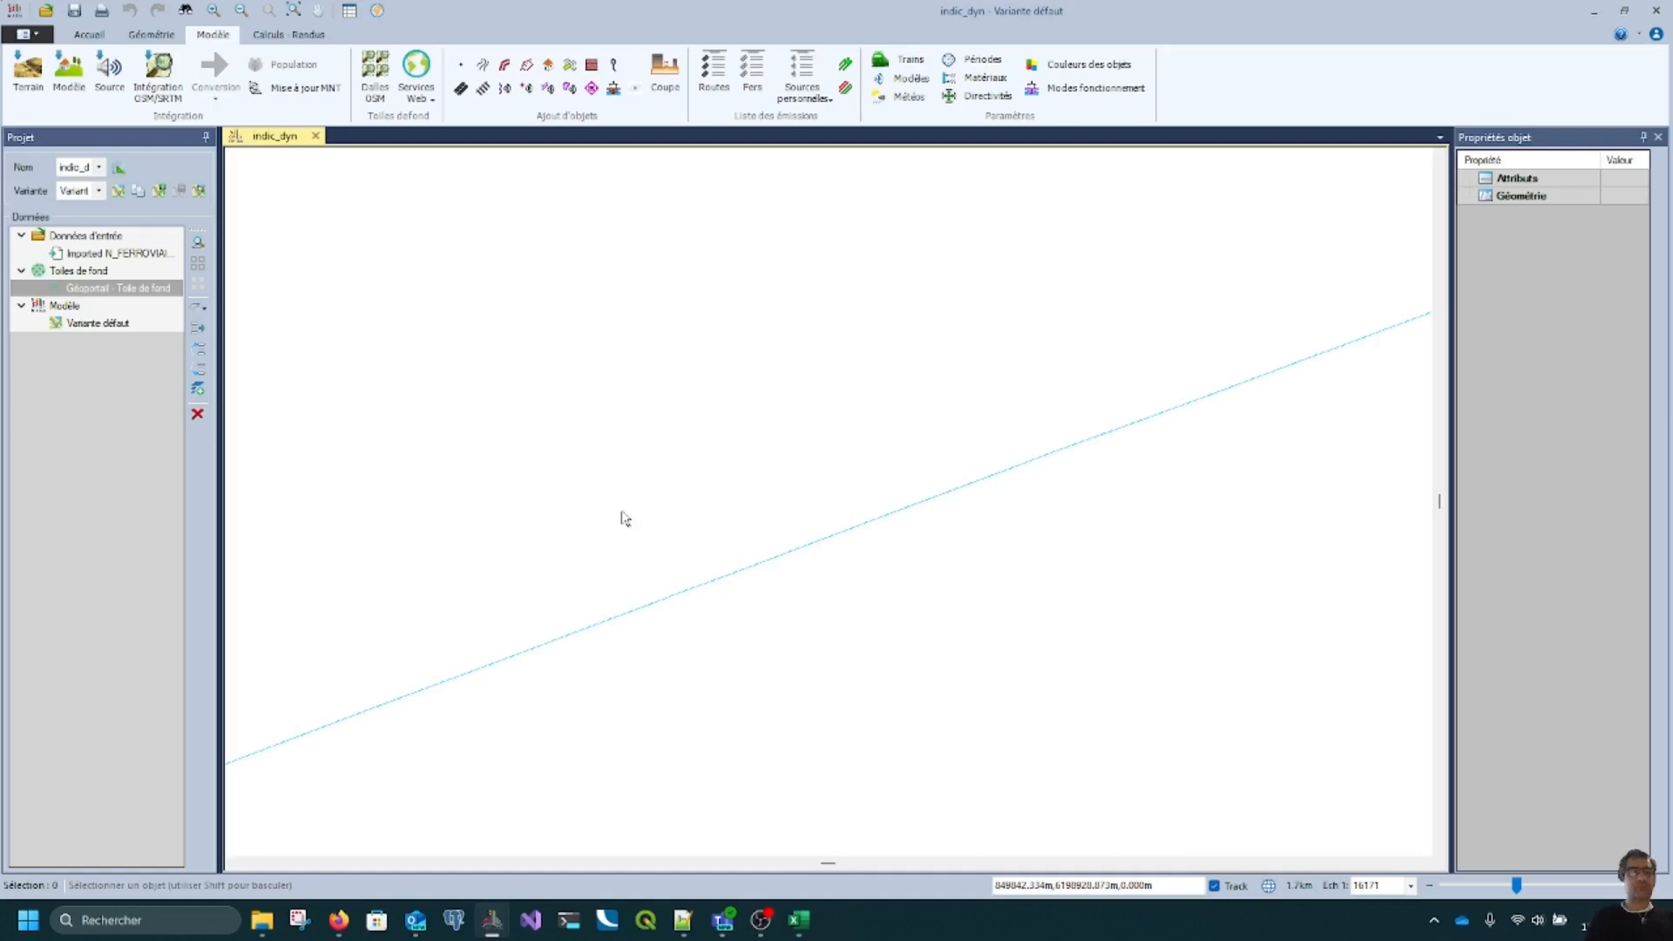
left_click(57, 288)
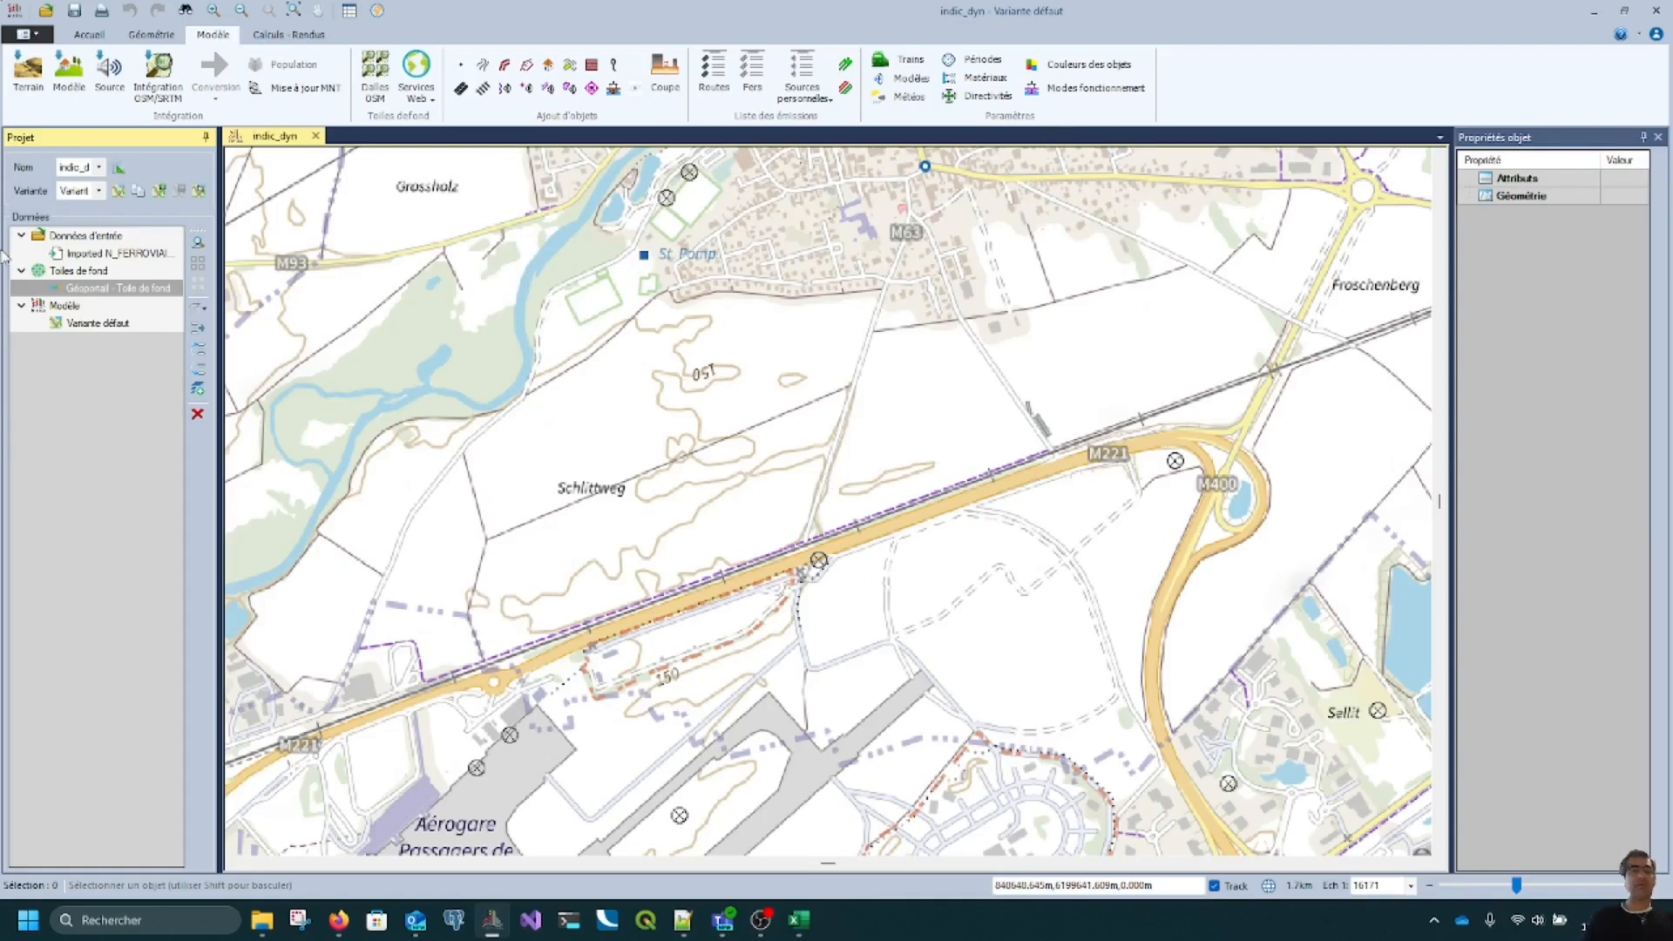
left_click(61, 294)
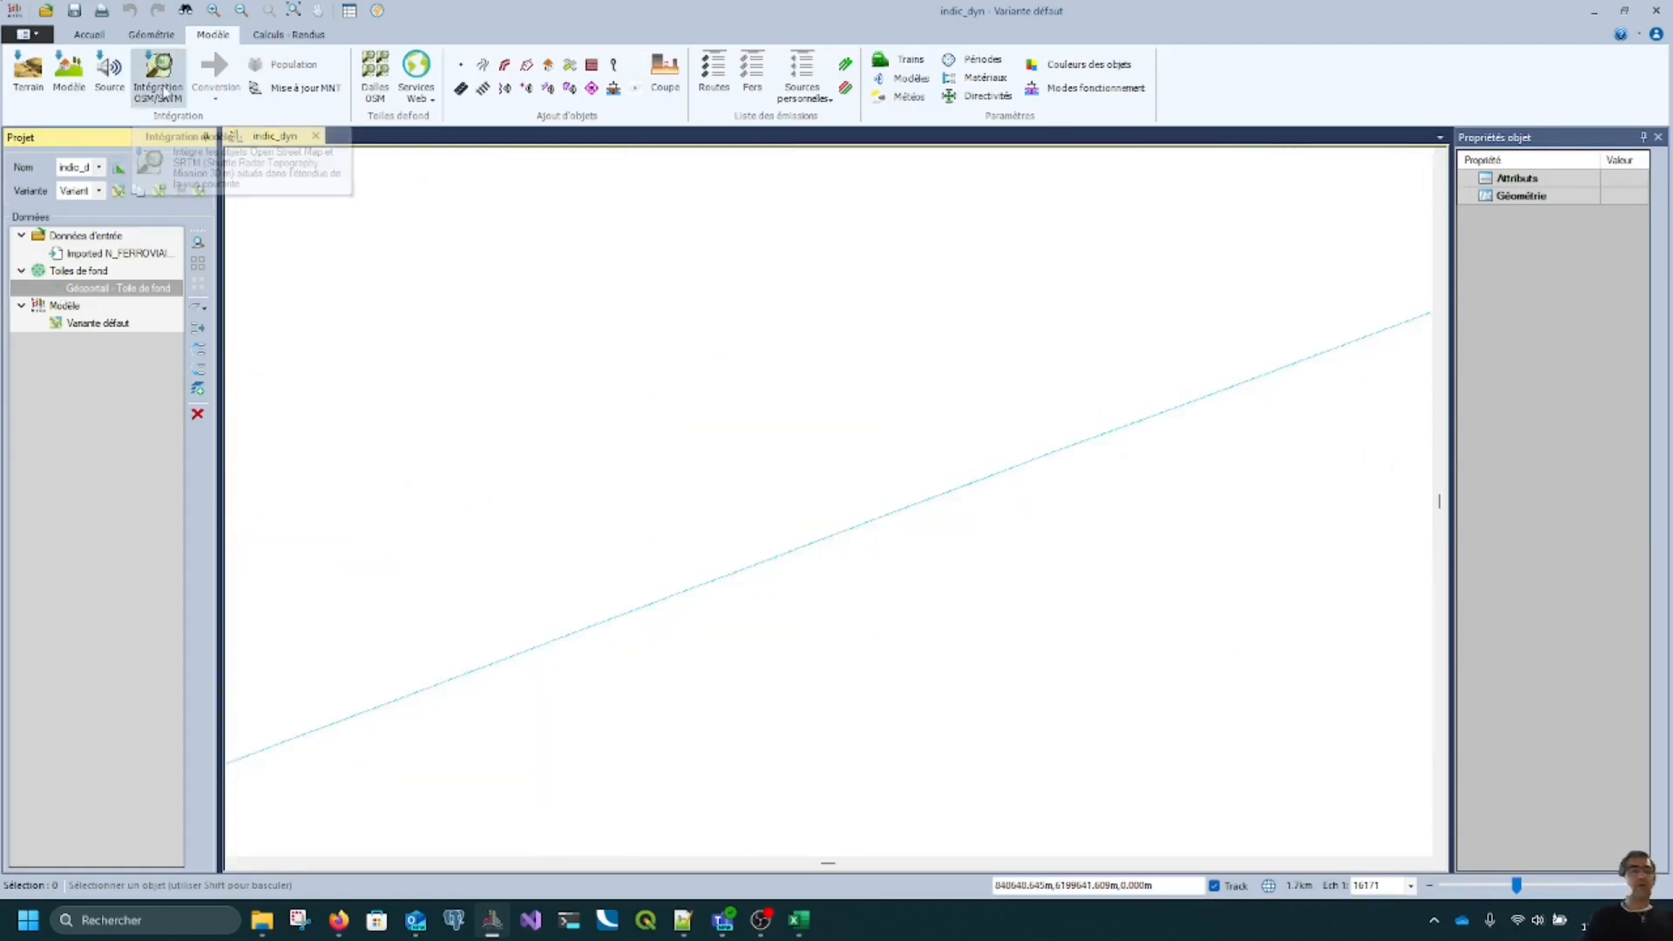
Step: Integrate OpenStreetMap/SRTM buildings, road sources, land use and terrain for the framed area, excluding railway sources
left_click(158, 74)
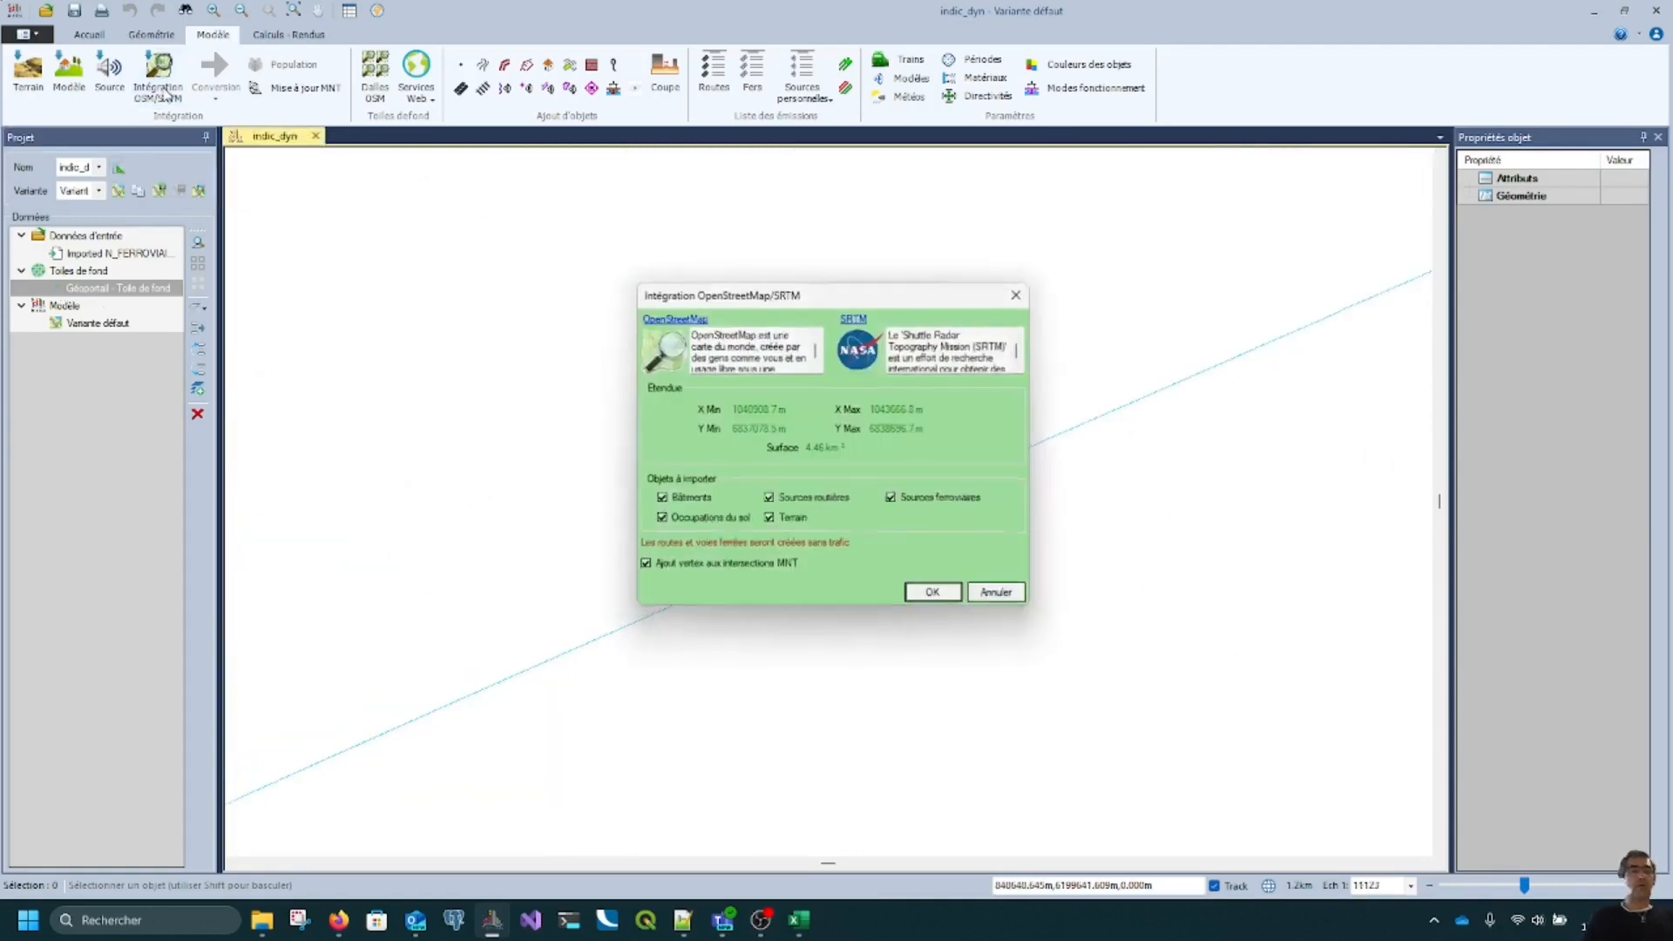
left_click(891, 498)
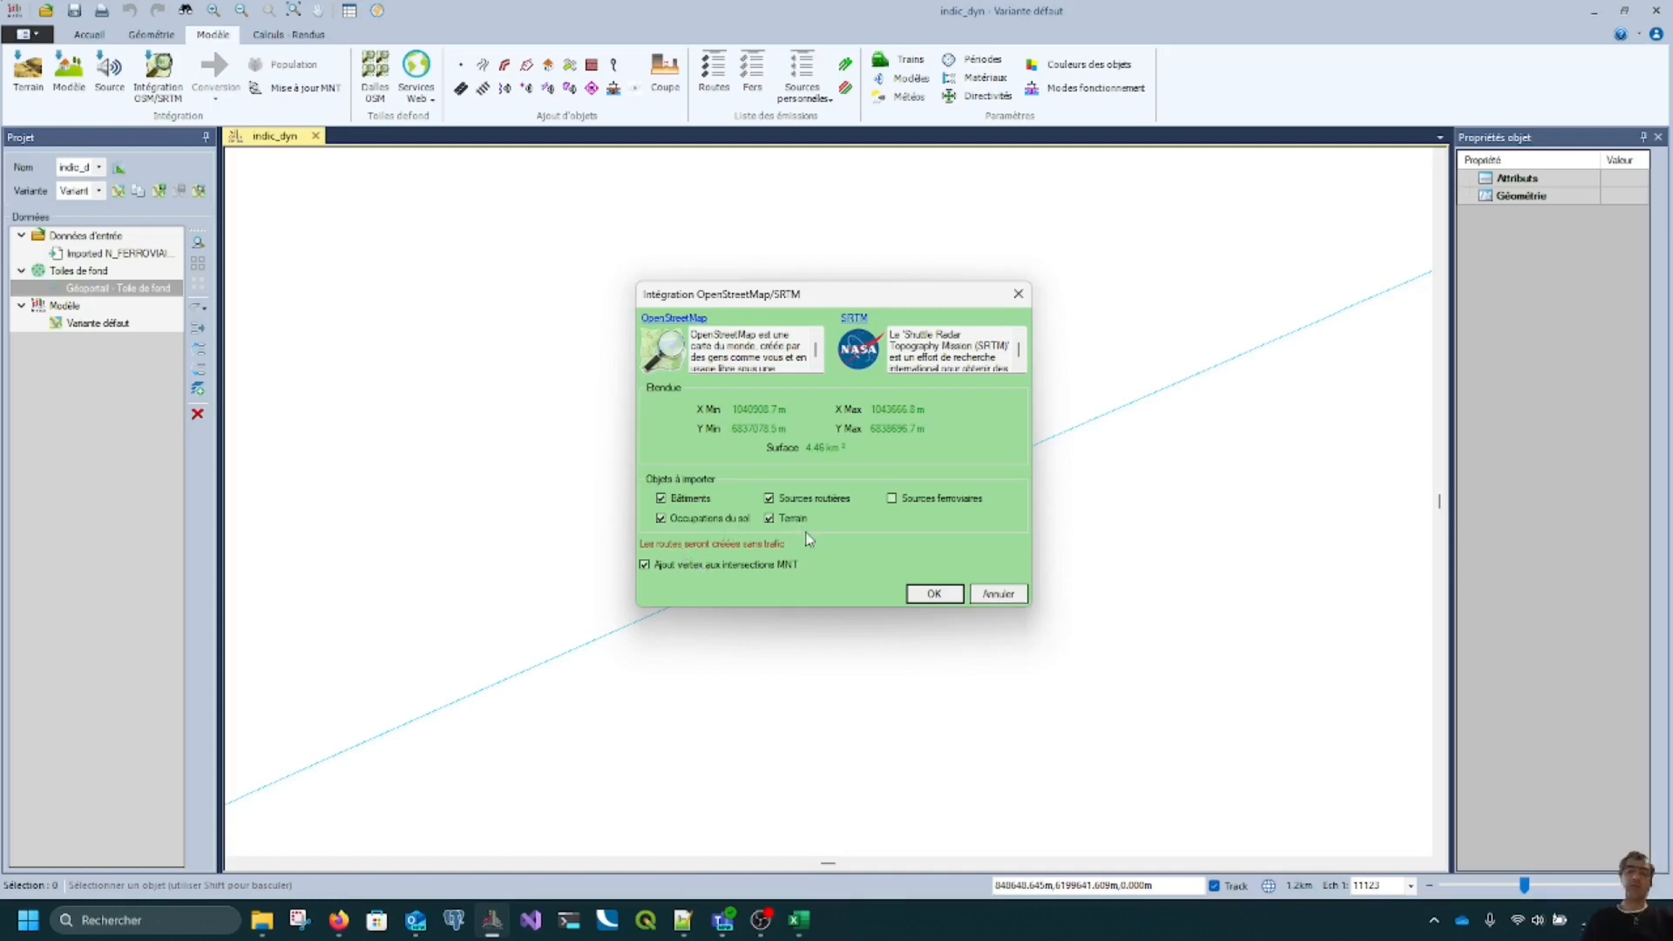
left_click(933, 594)
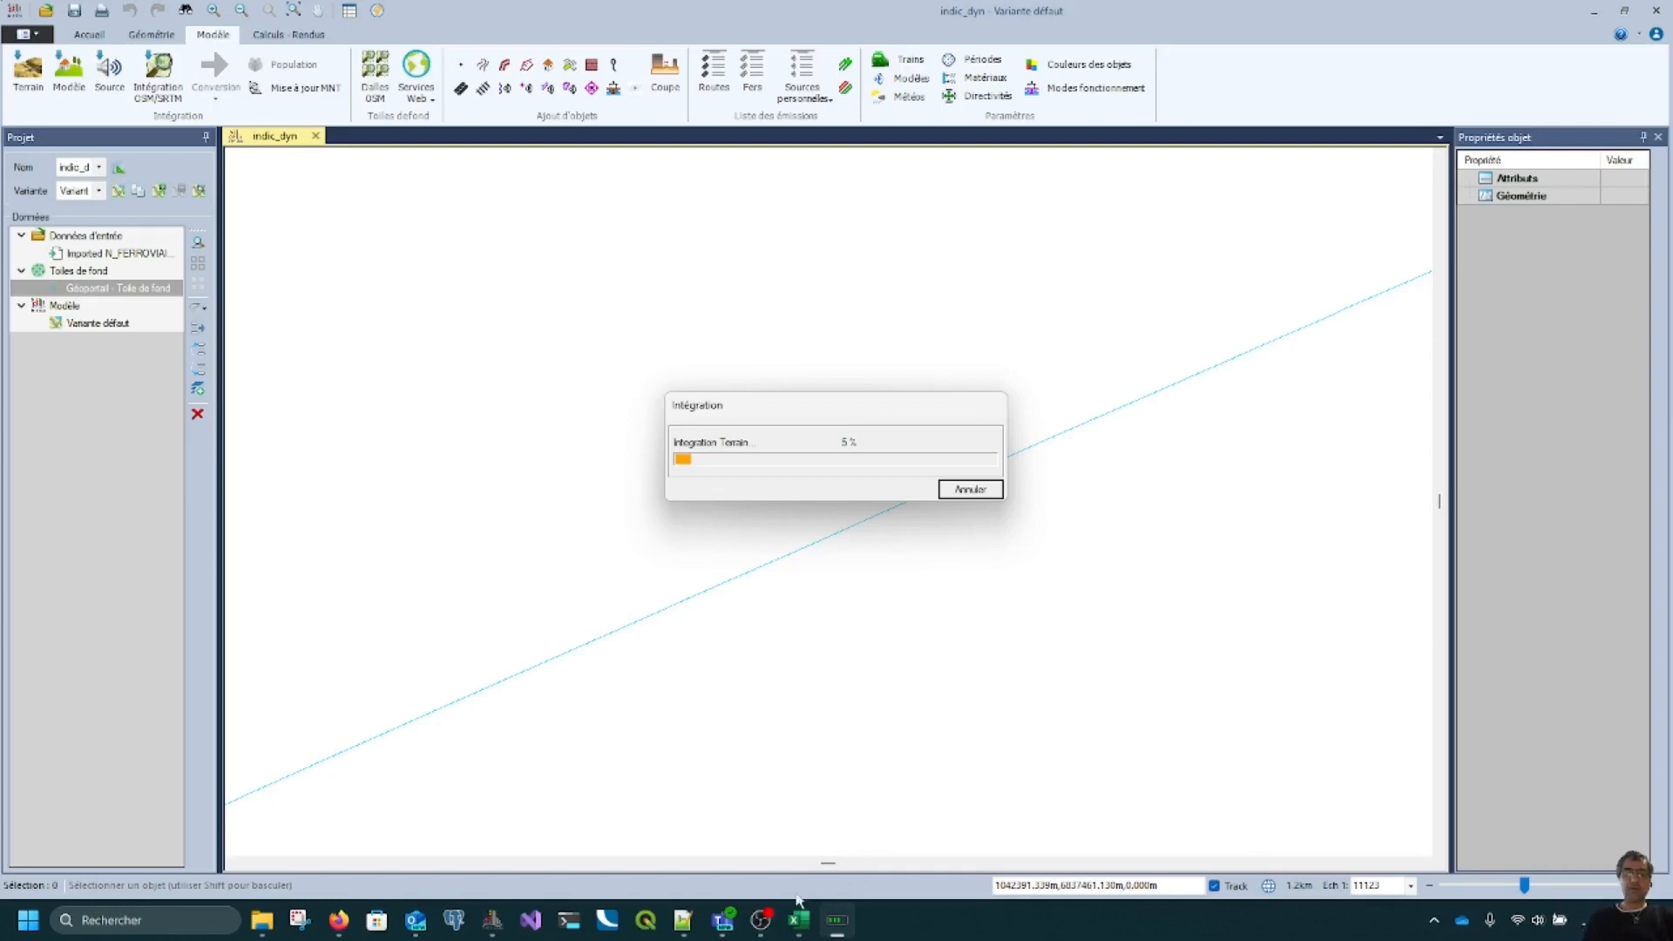
mouse_move(761, 929)
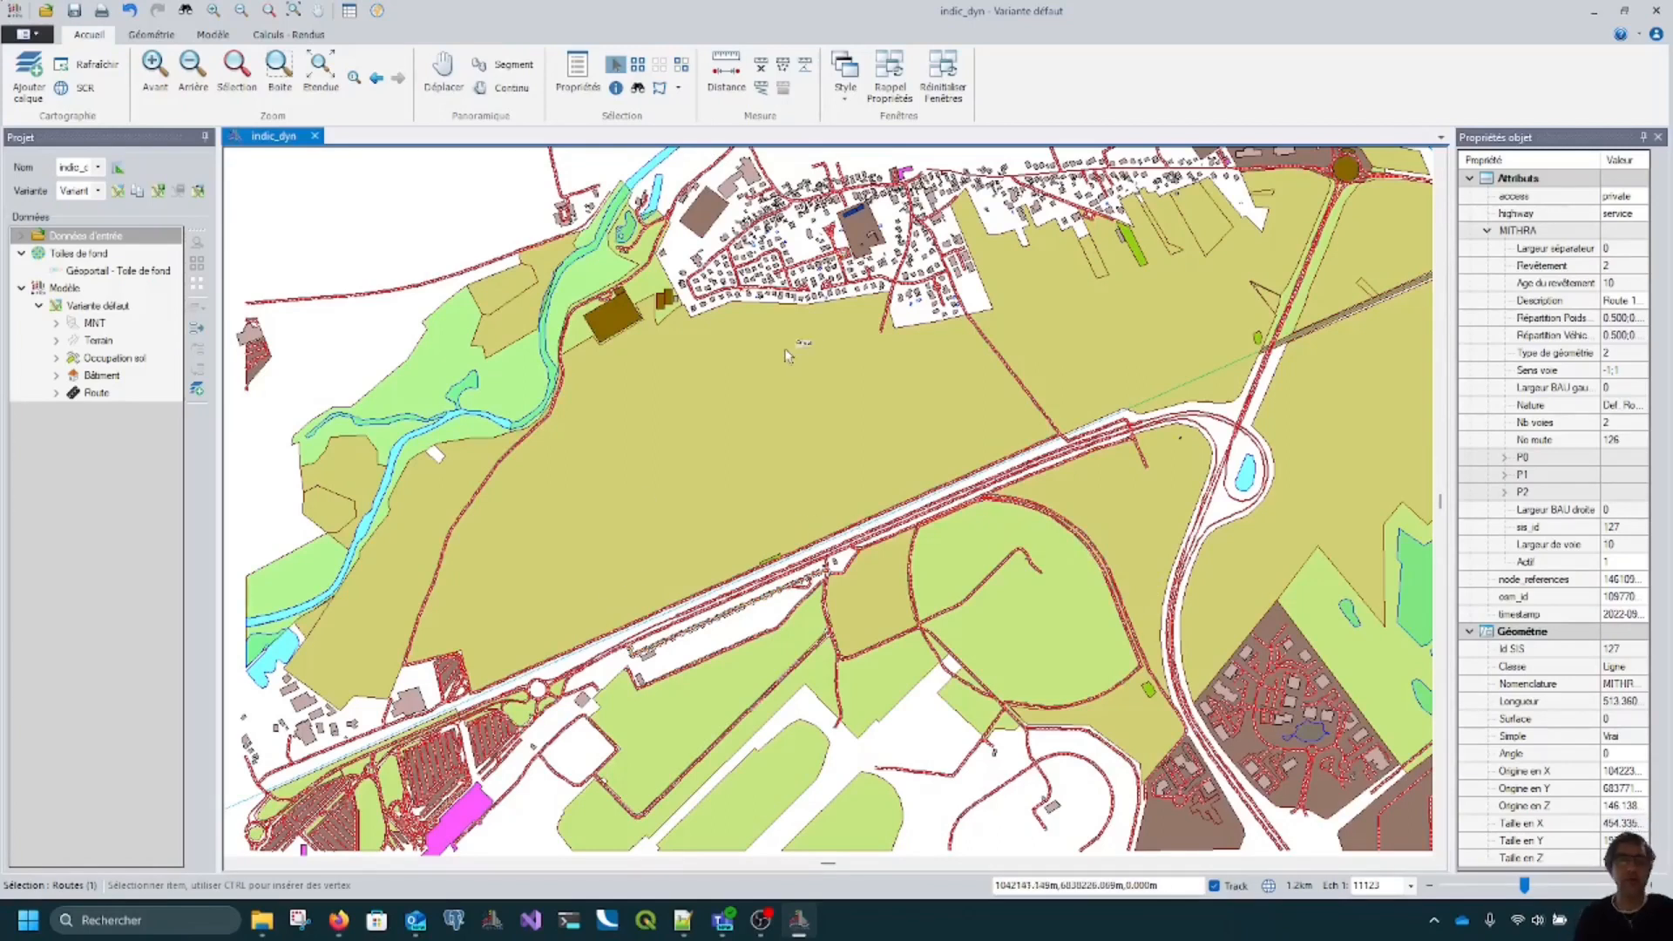
Step: Inspect the attributes of the school land-use polygon in the village and of the building inside it
left_click(110, 378)
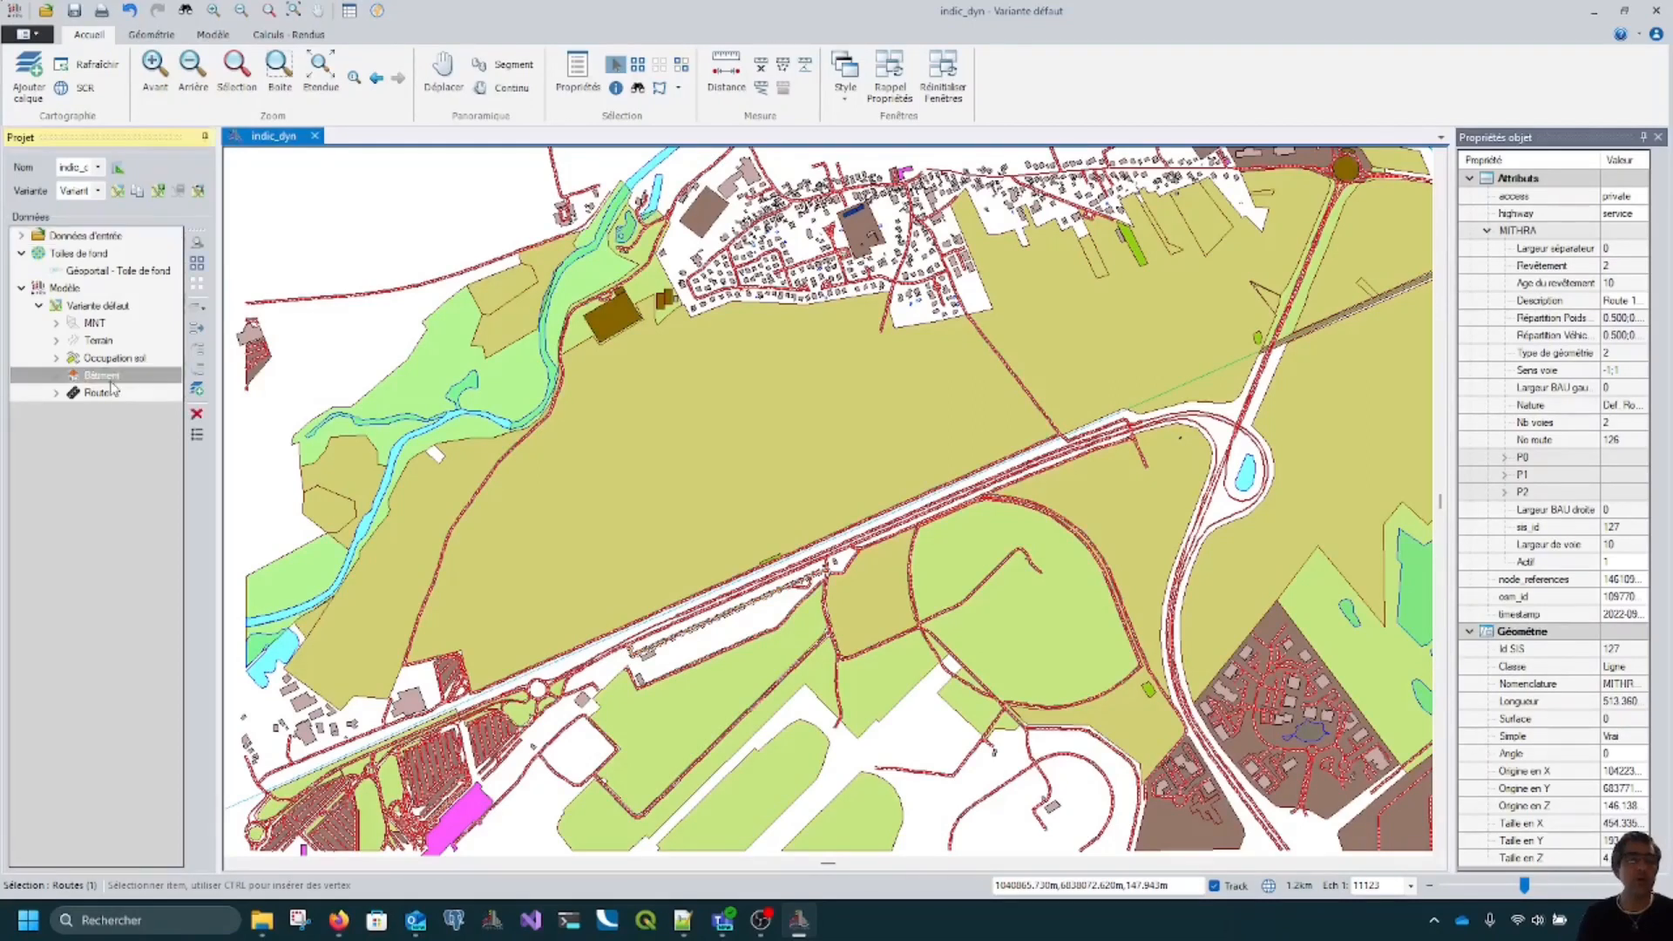
left_click(856, 228)
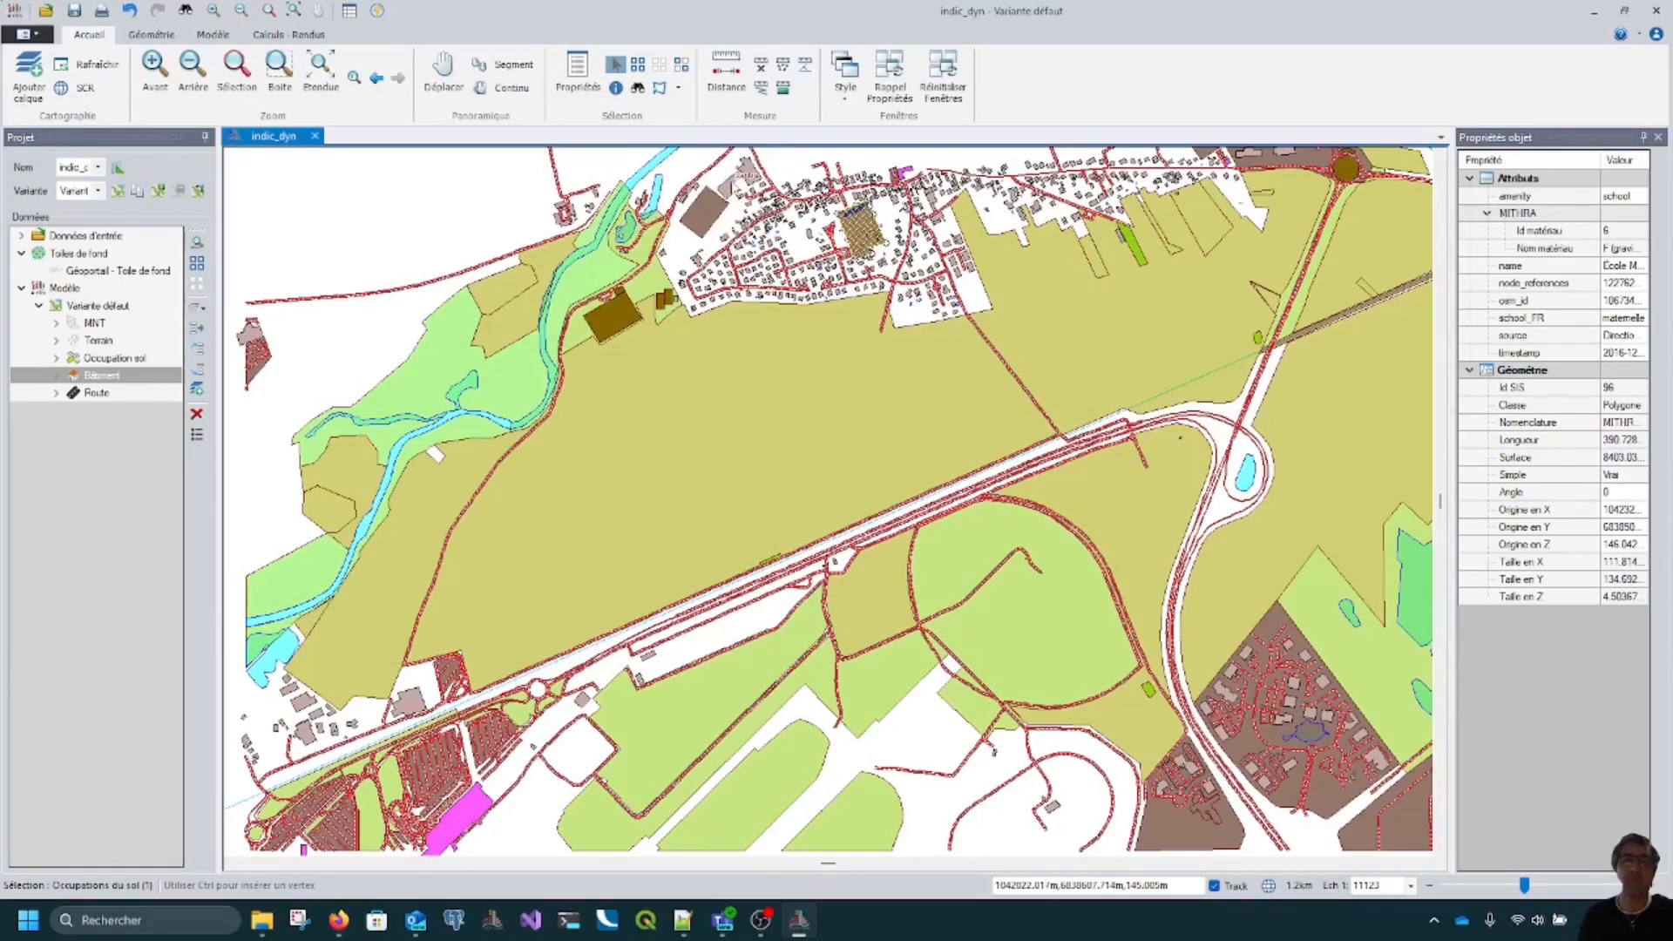
left_click(858, 228)
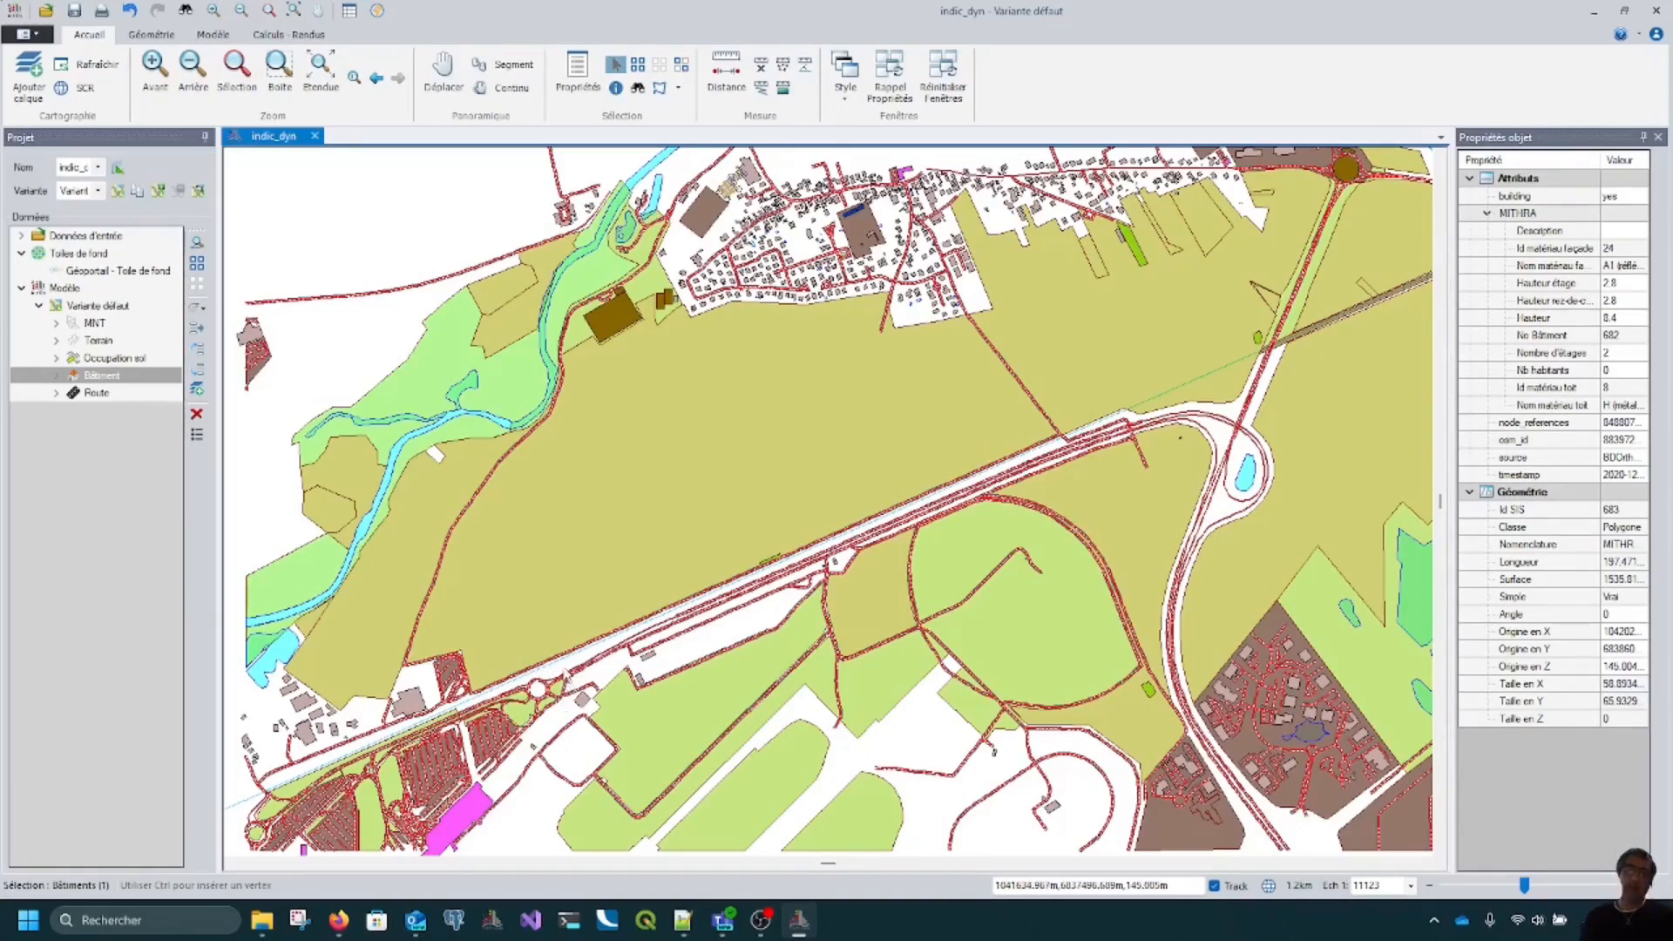
Step: Check the acoustic settings of the road running alongside the railway line, without changing them
scroll(565, 675, "up", 1)
scroll(567, 674, "up", 1)
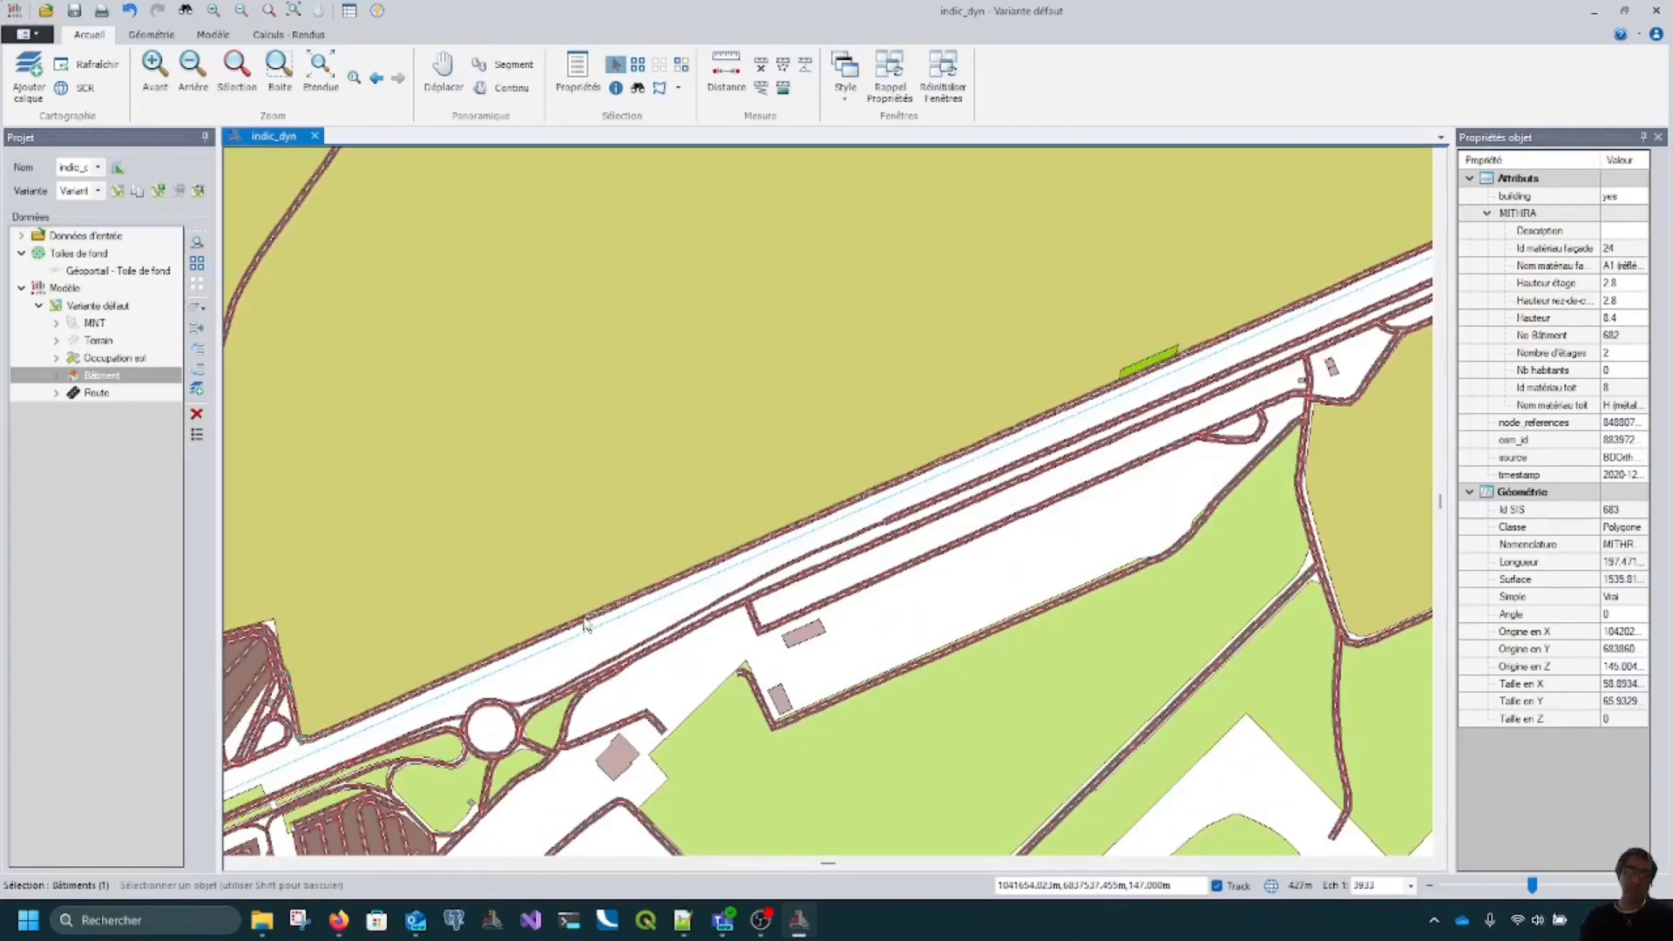
double_click(585, 624)
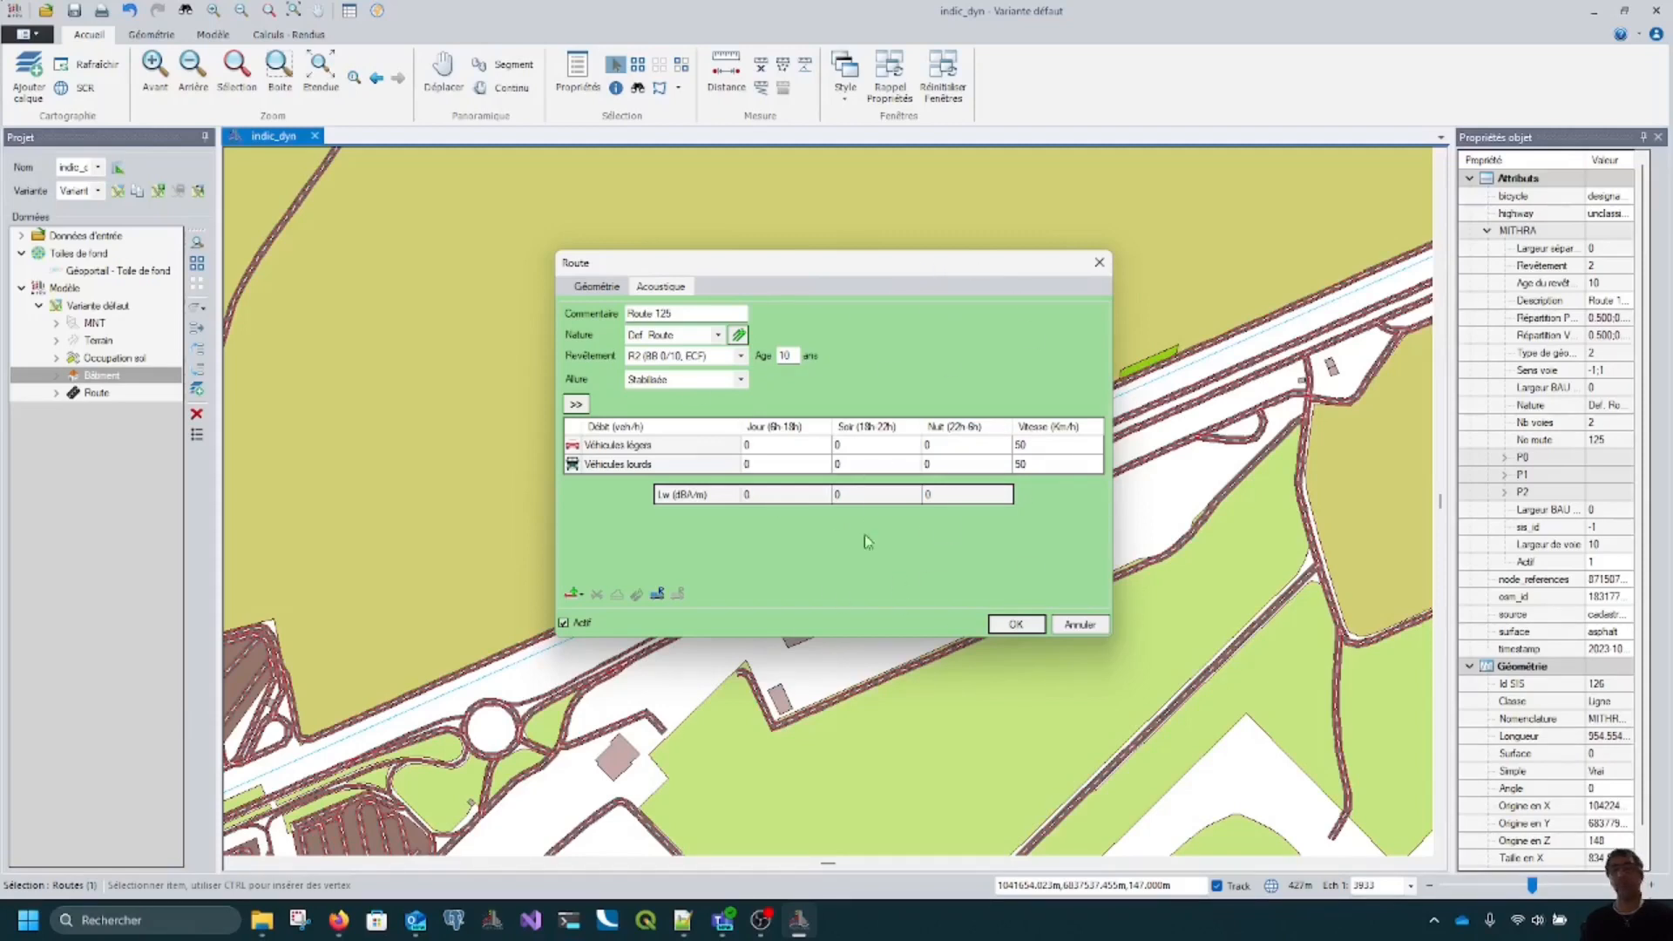
left_click(1080, 625)
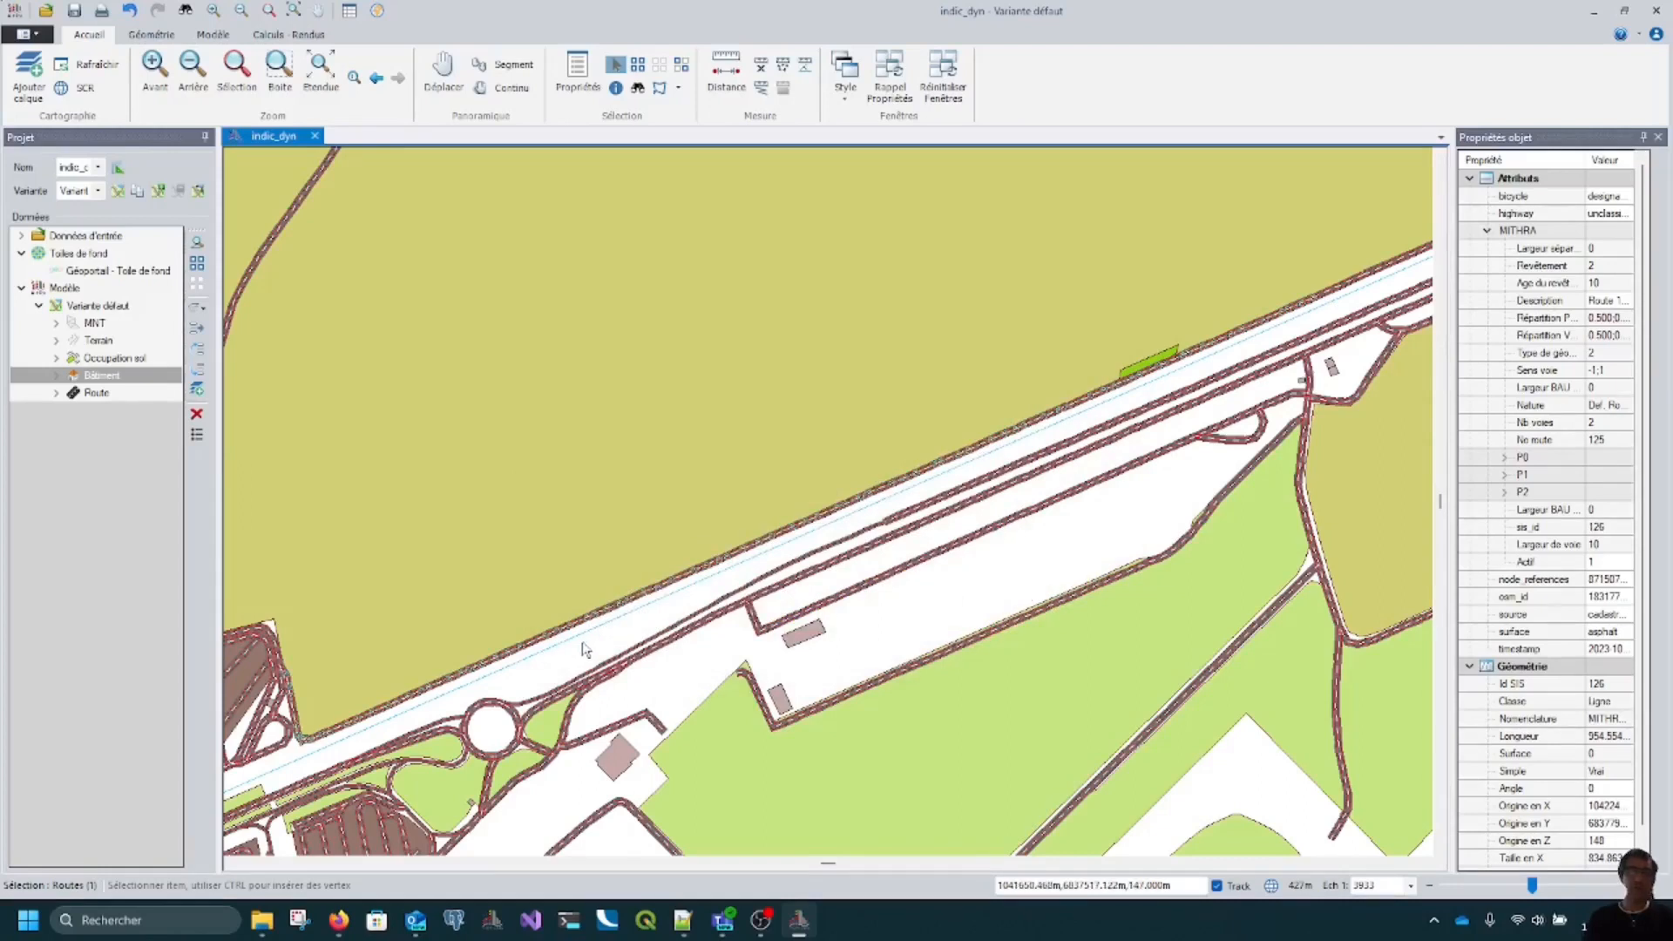
Step: Start a source integration for railway tracks, using the imported N_FERROVIAIRE_TRONCON_AGGLO layer as the 2D origin
scroll(587, 649, "down", 3)
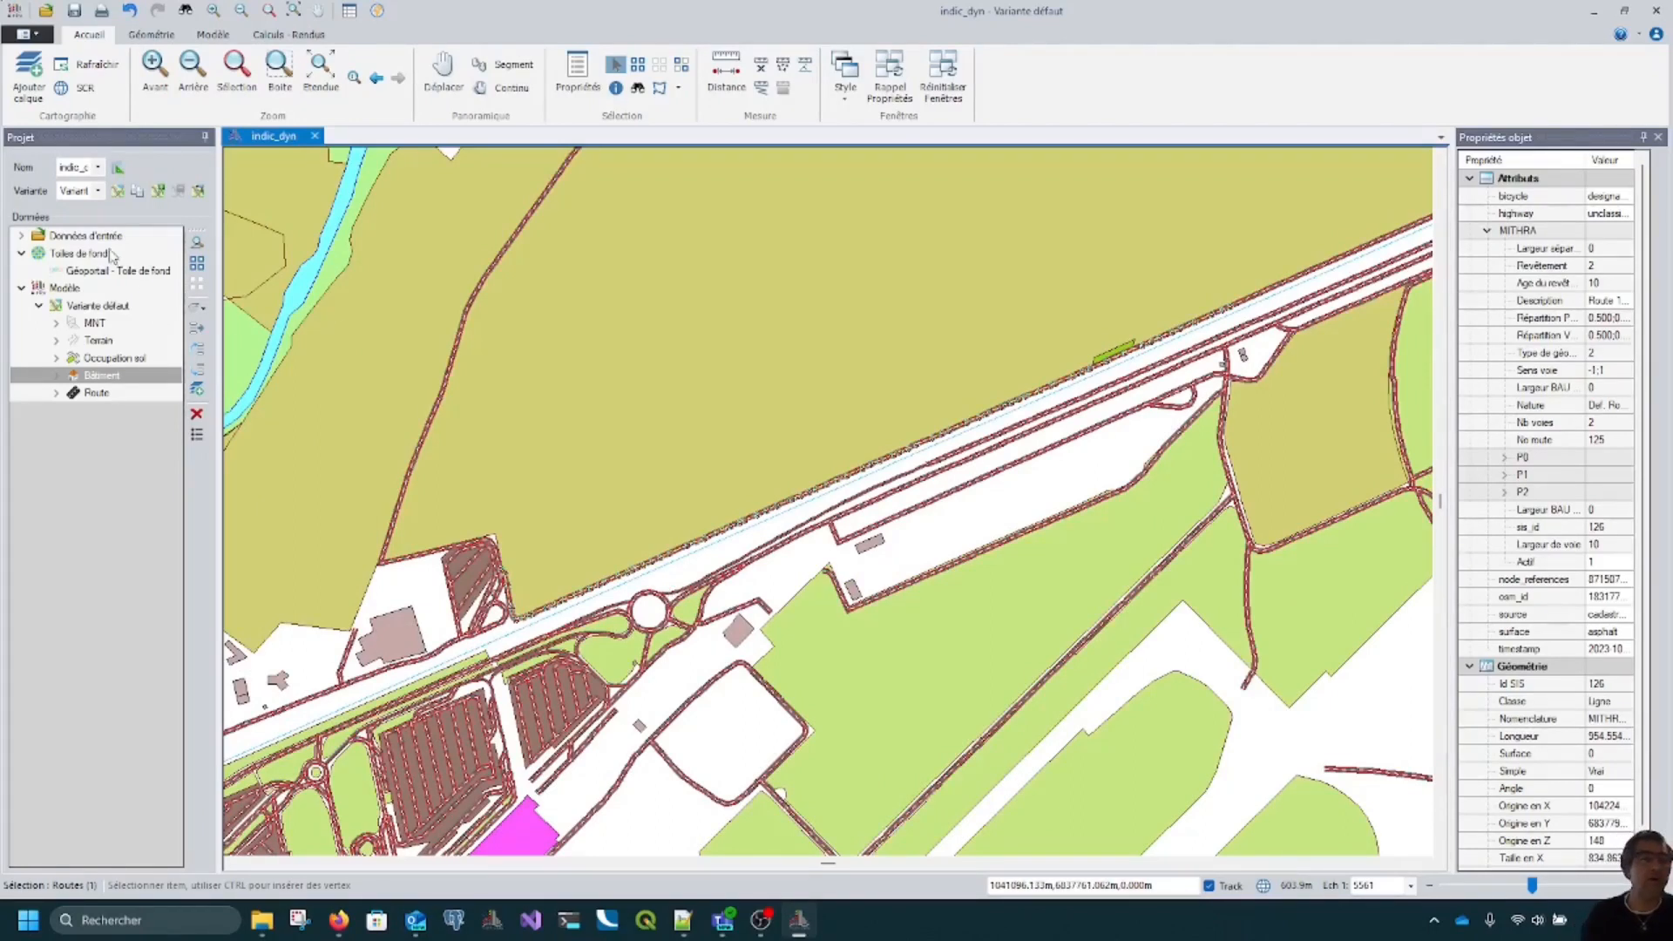
left_click(22, 235)
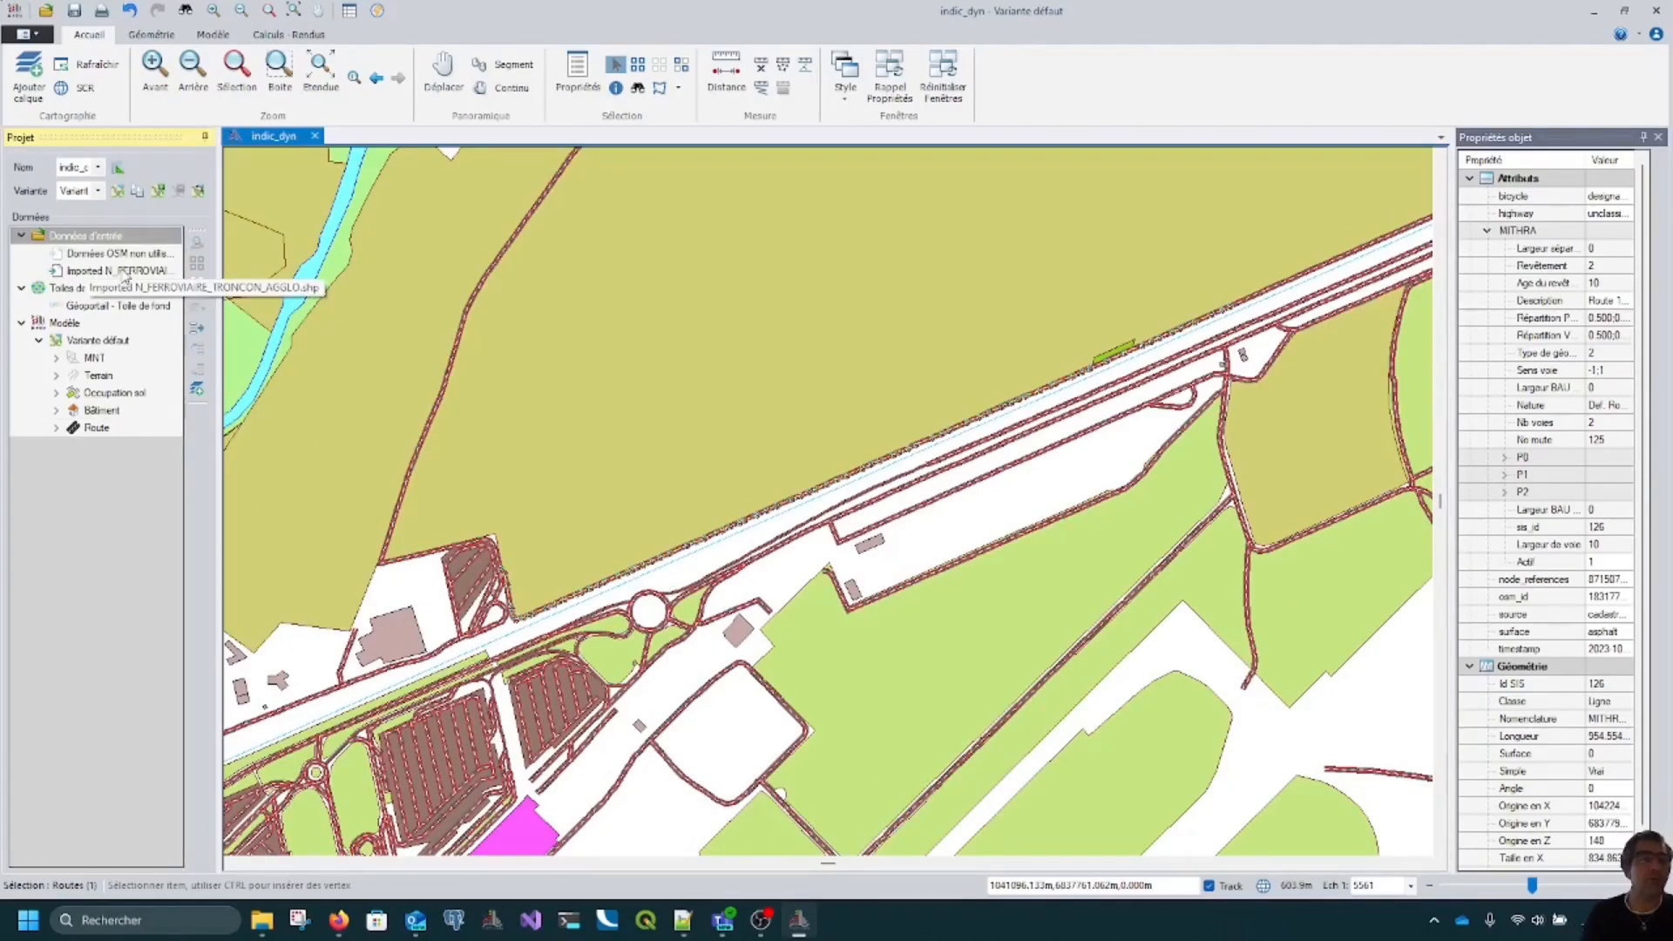
left_click(125, 273)
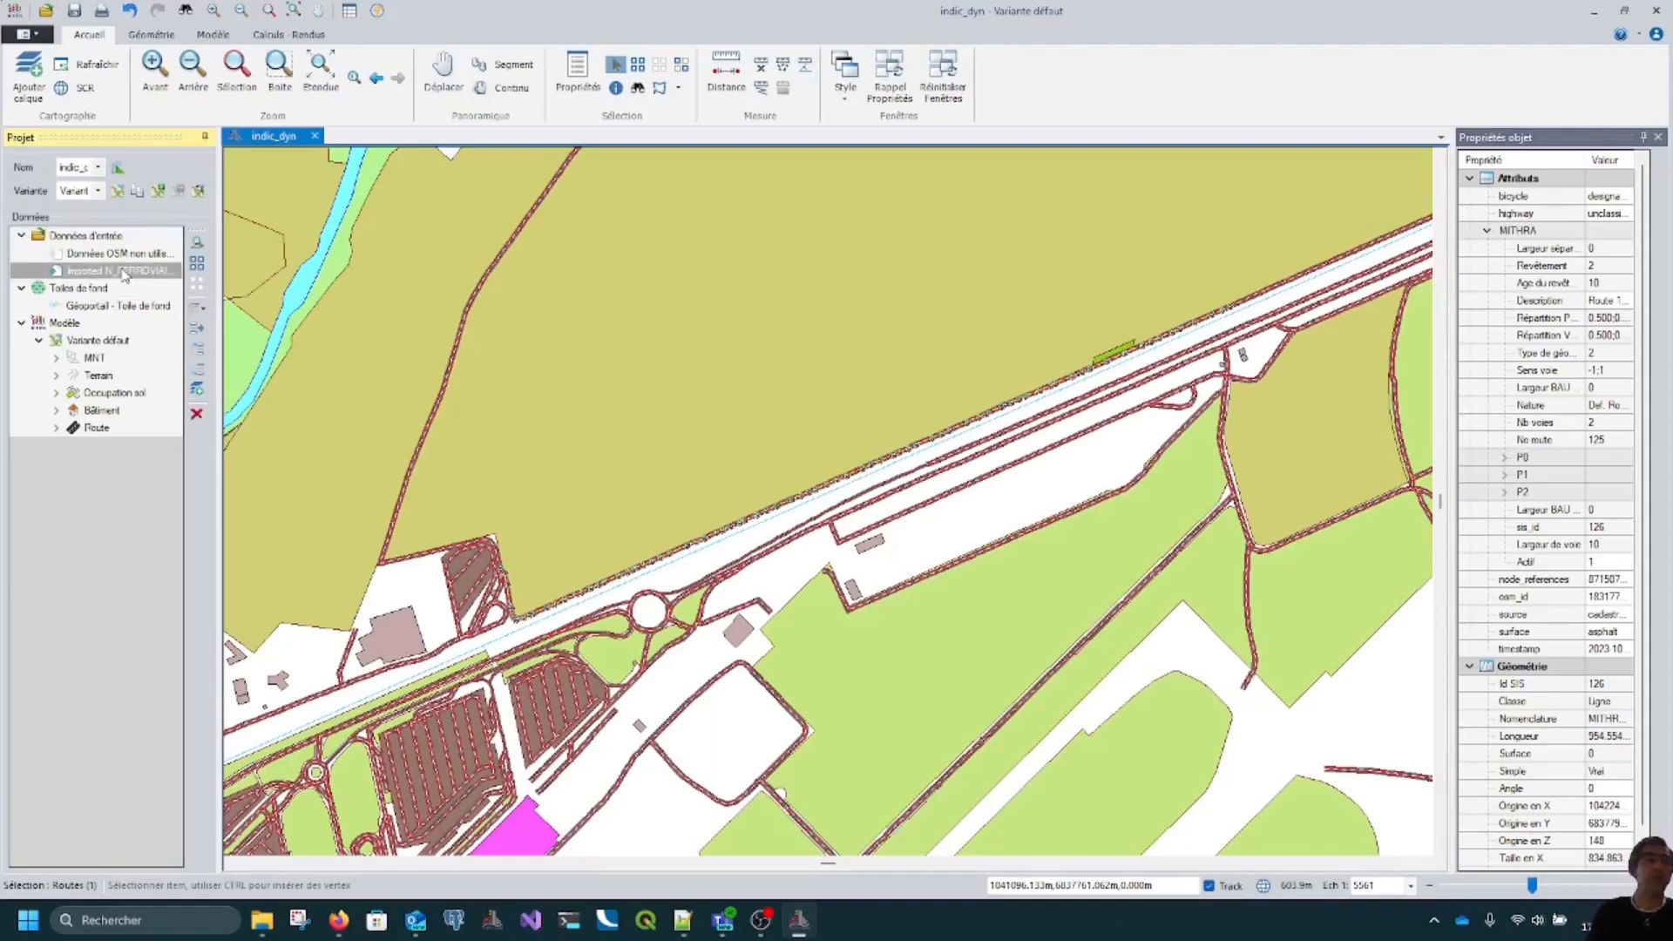
left_click(150, 37)
left_click(213, 36)
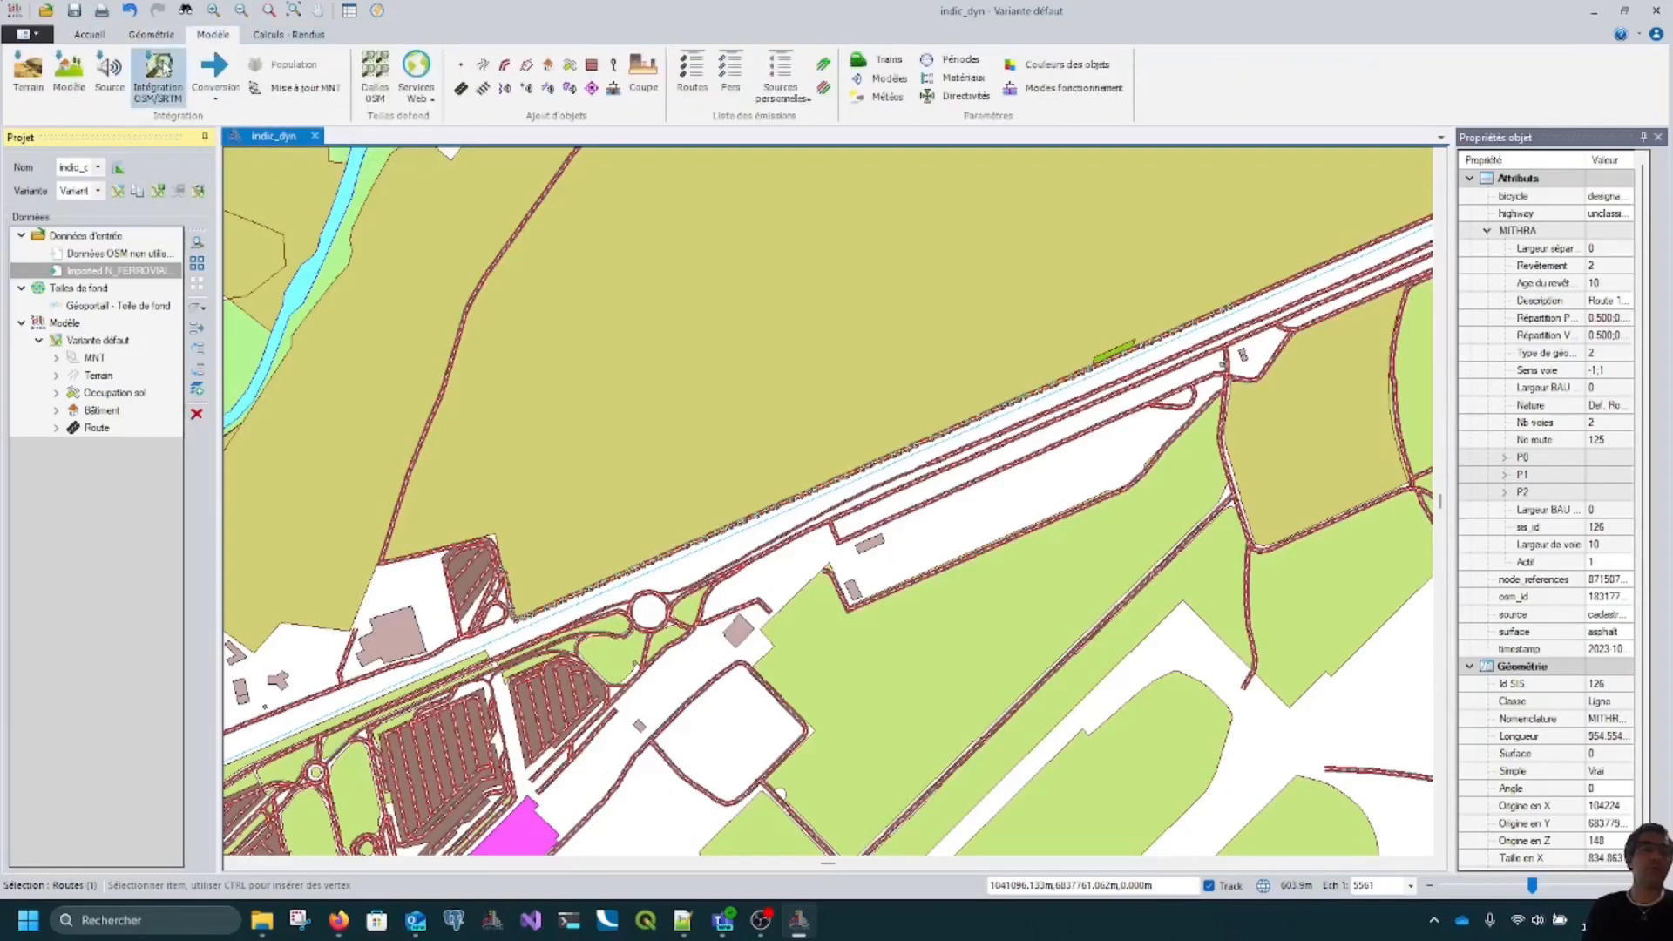
left_click(110, 71)
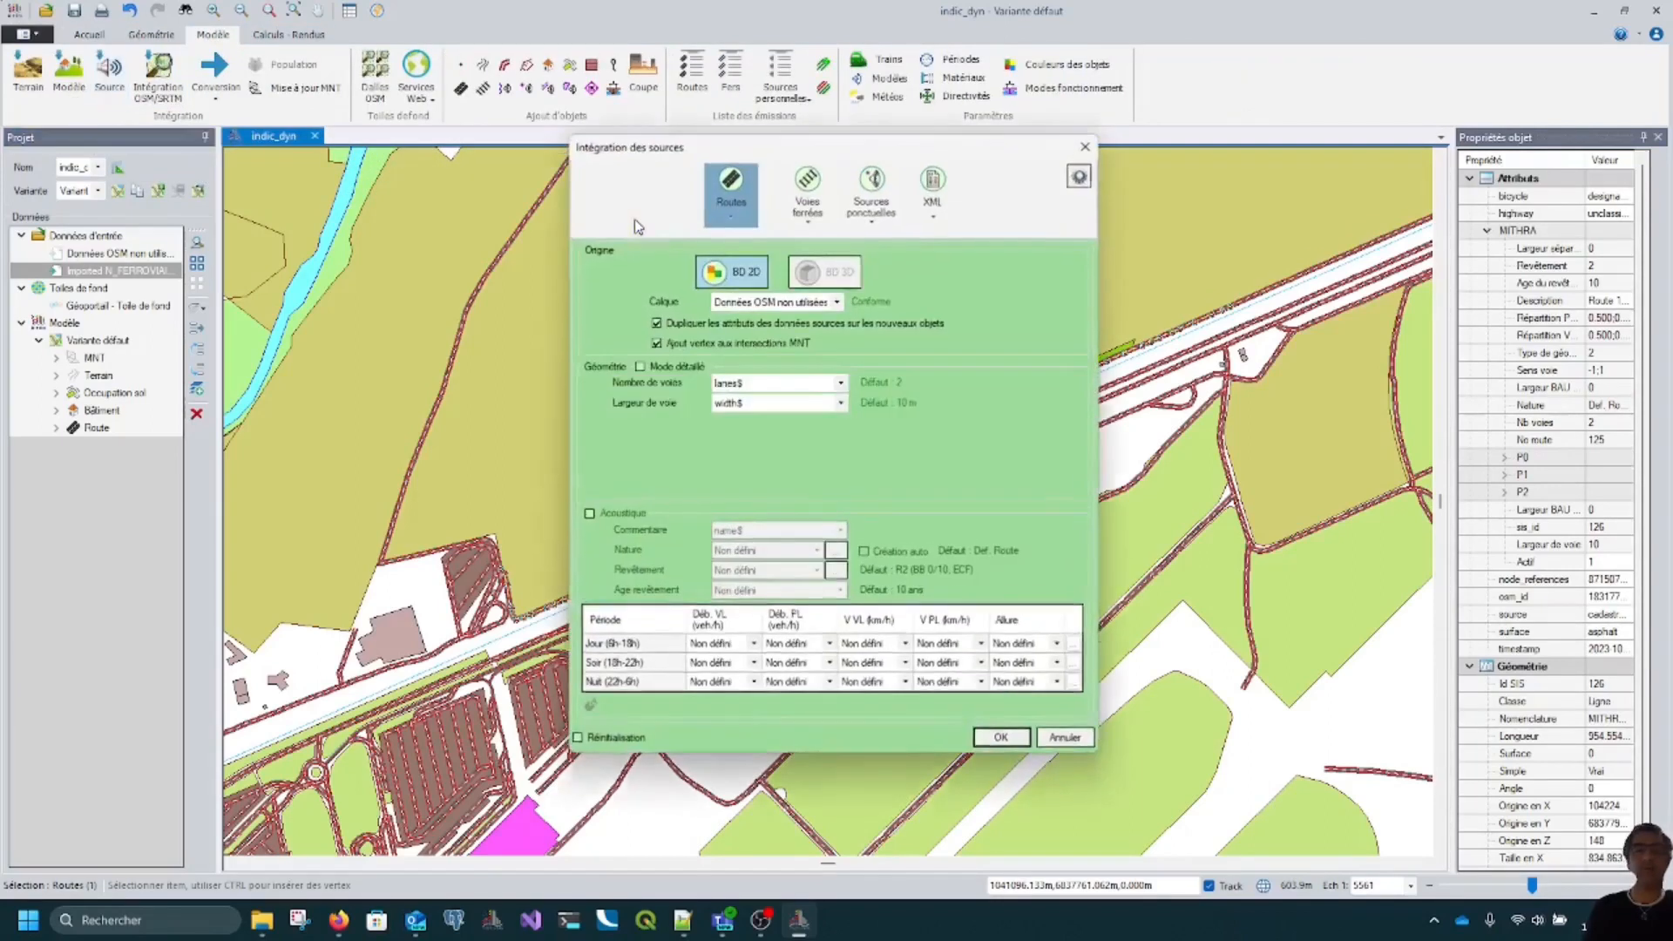
left_click(810, 196)
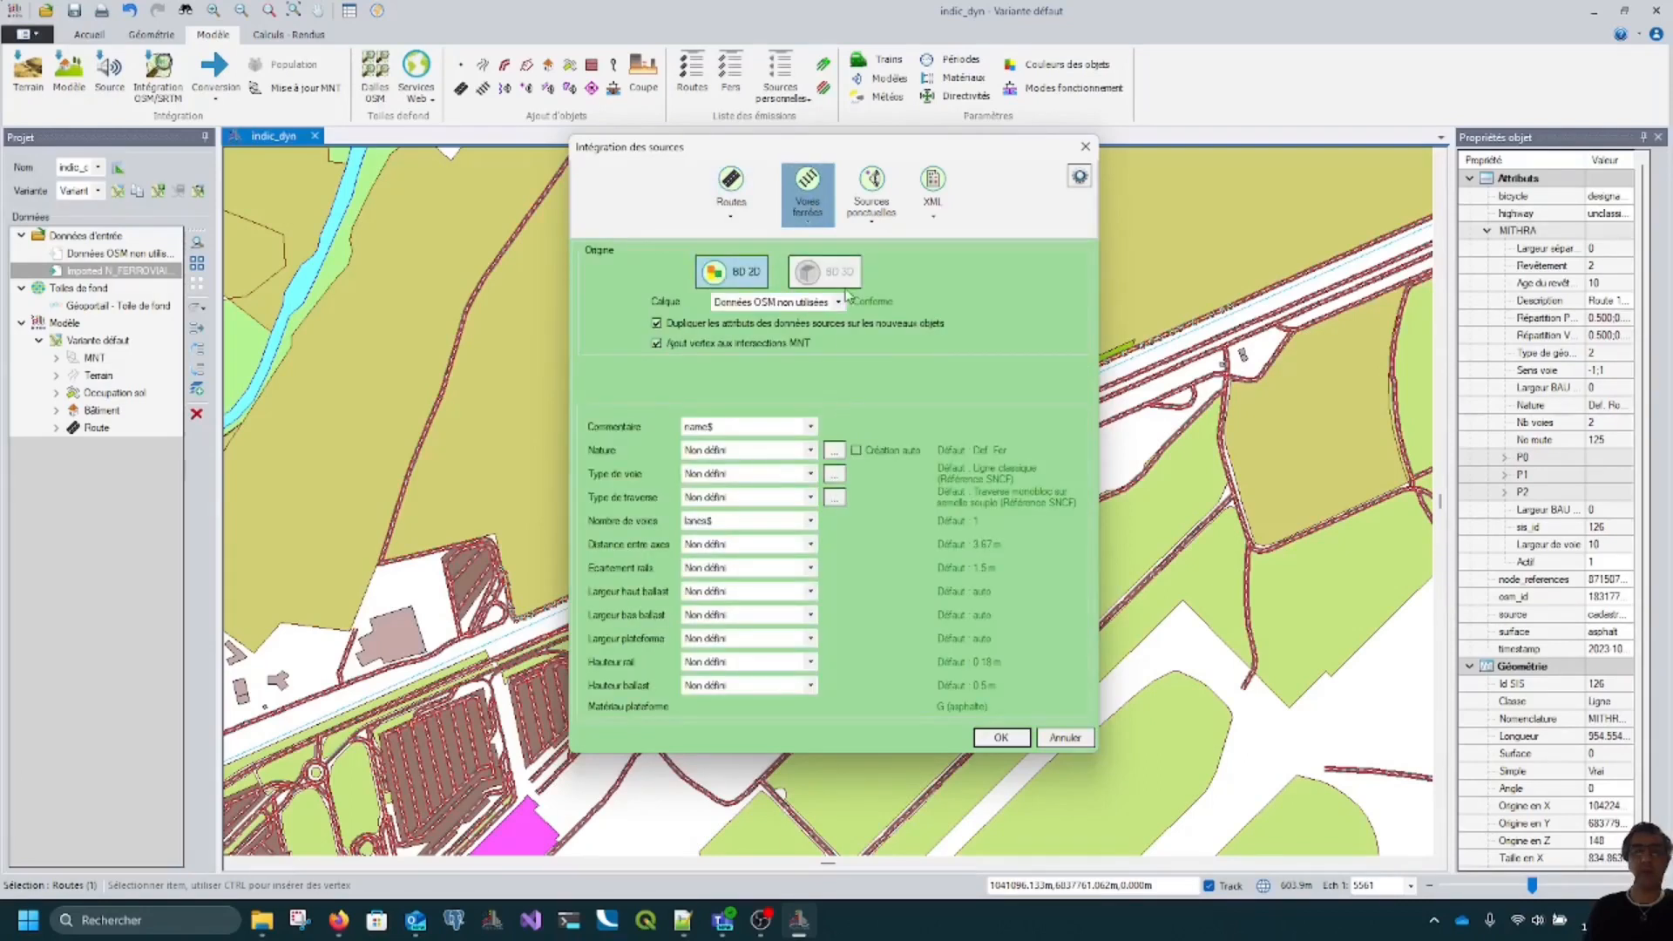
left_click(840, 303)
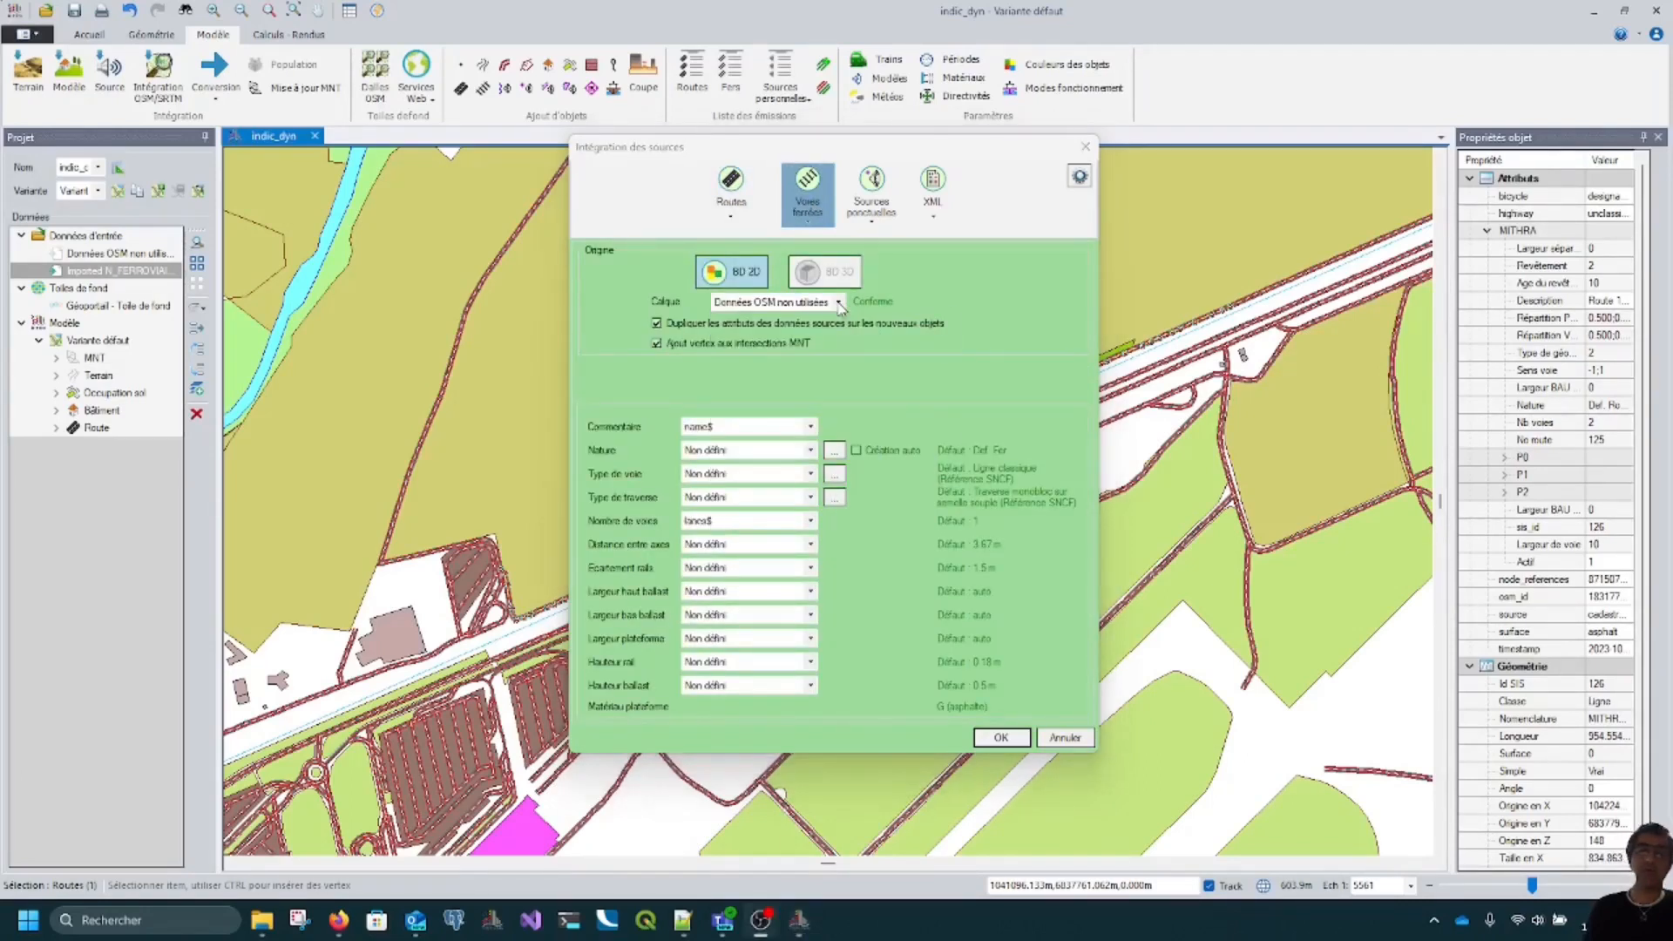
left_click(836, 358)
left_click(838, 360)
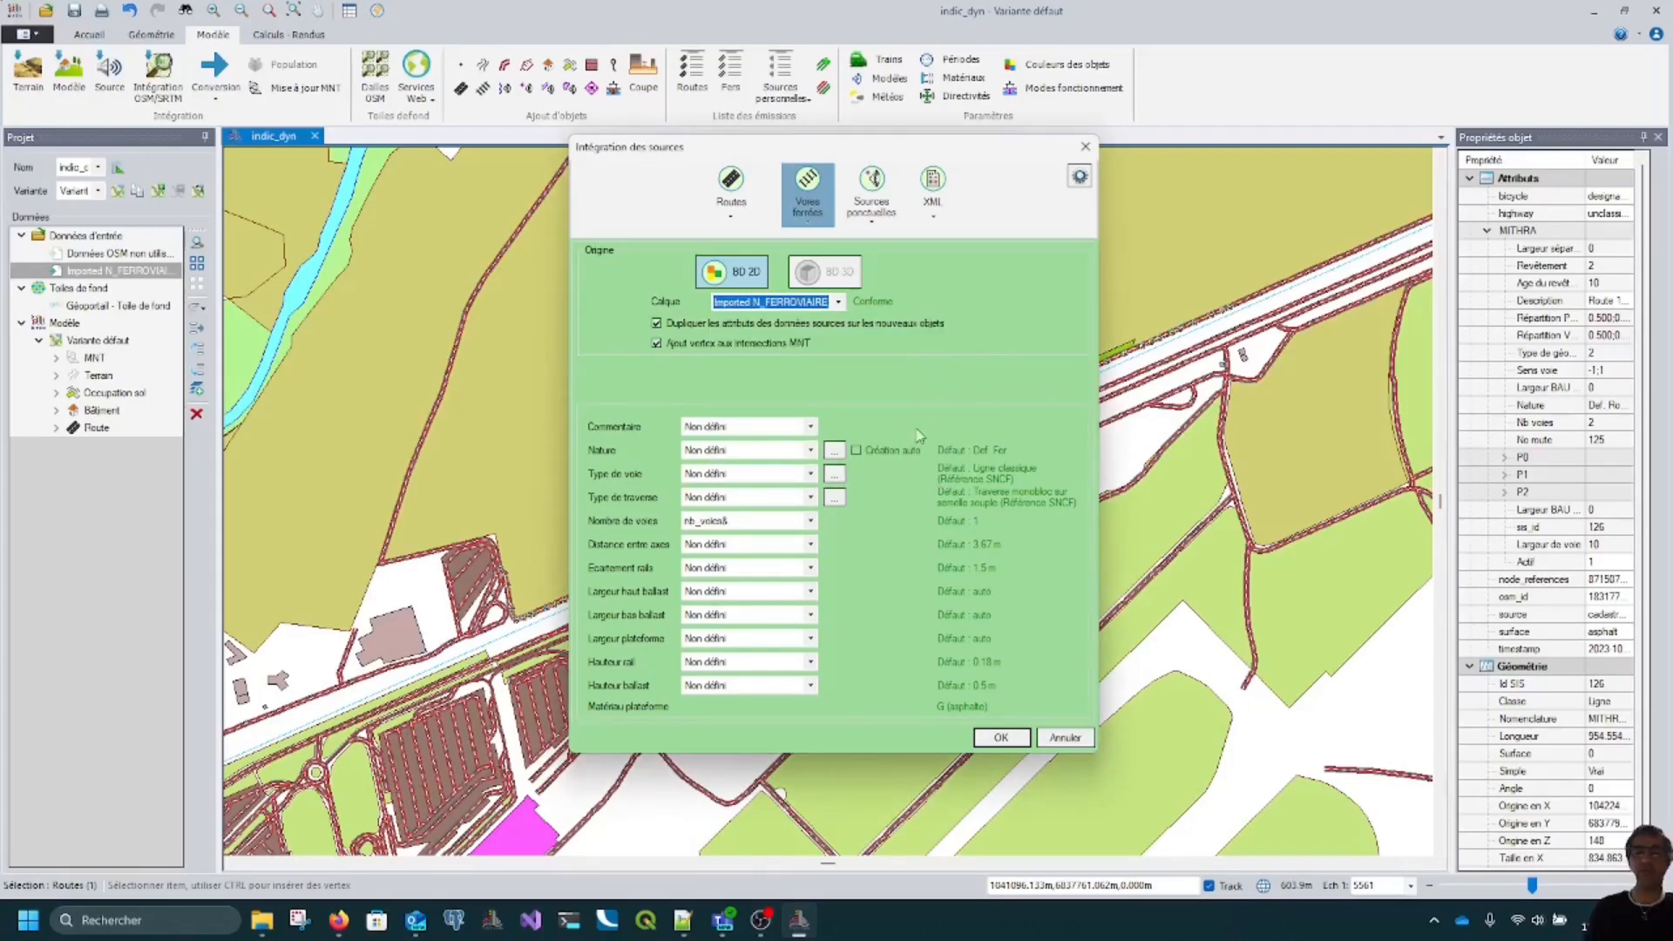
Step: Map the railway integration's Commentaire attribute to idligne$ and its Nature attribute to idtroncon$
left_click(811, 427)
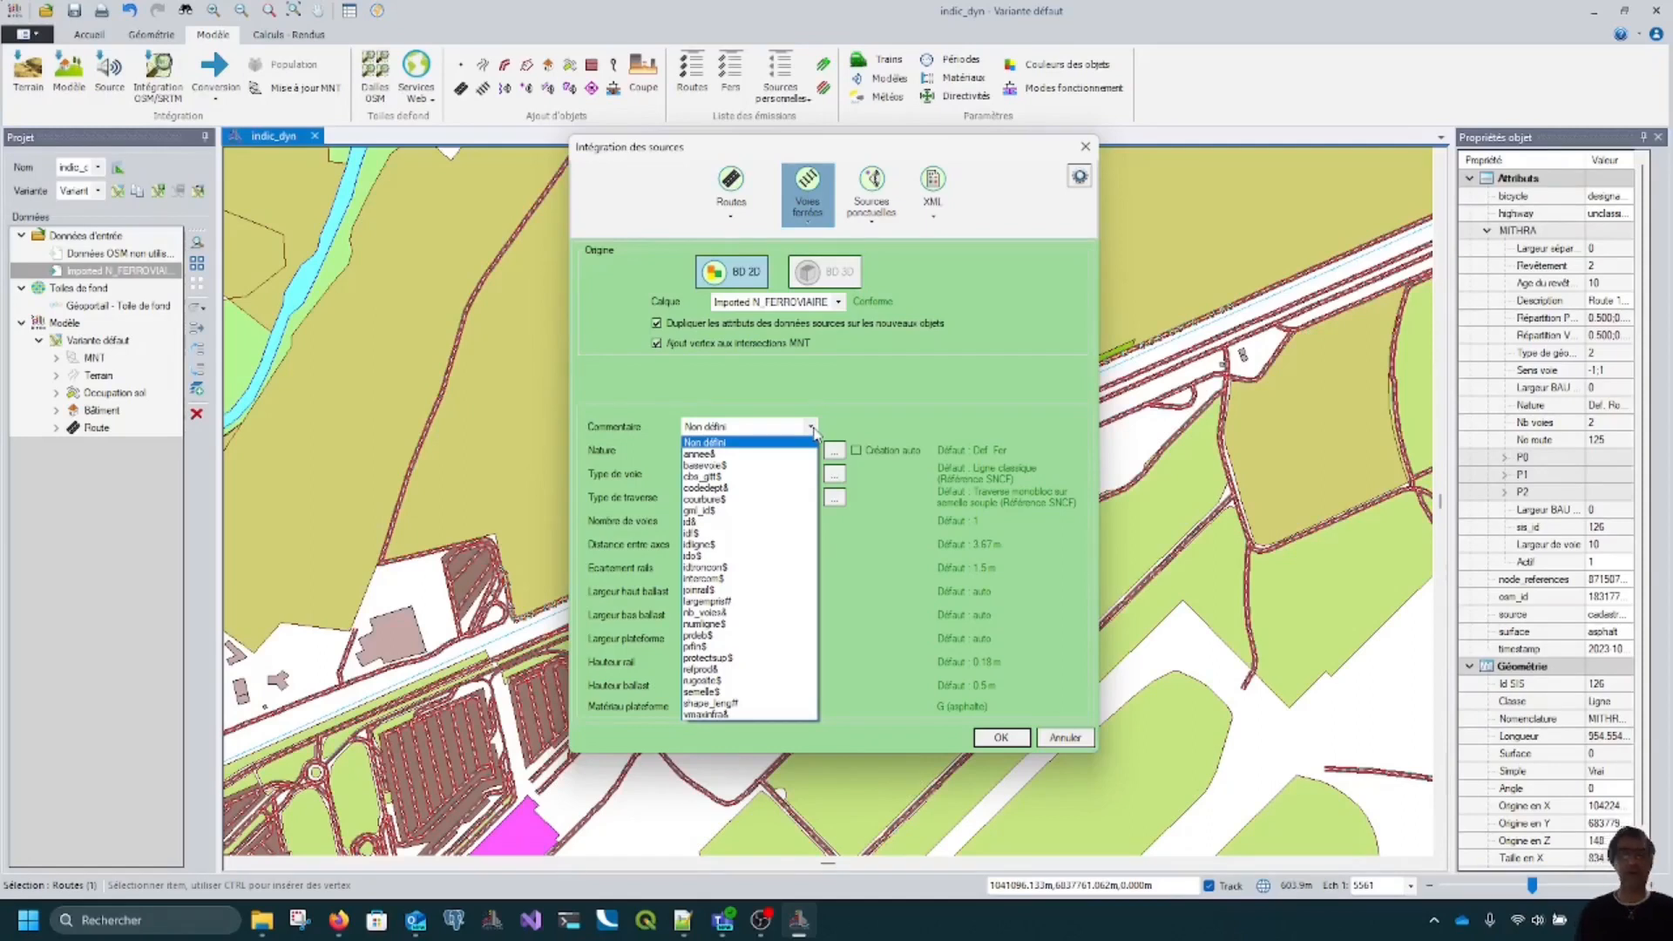
left_click(773, 544)
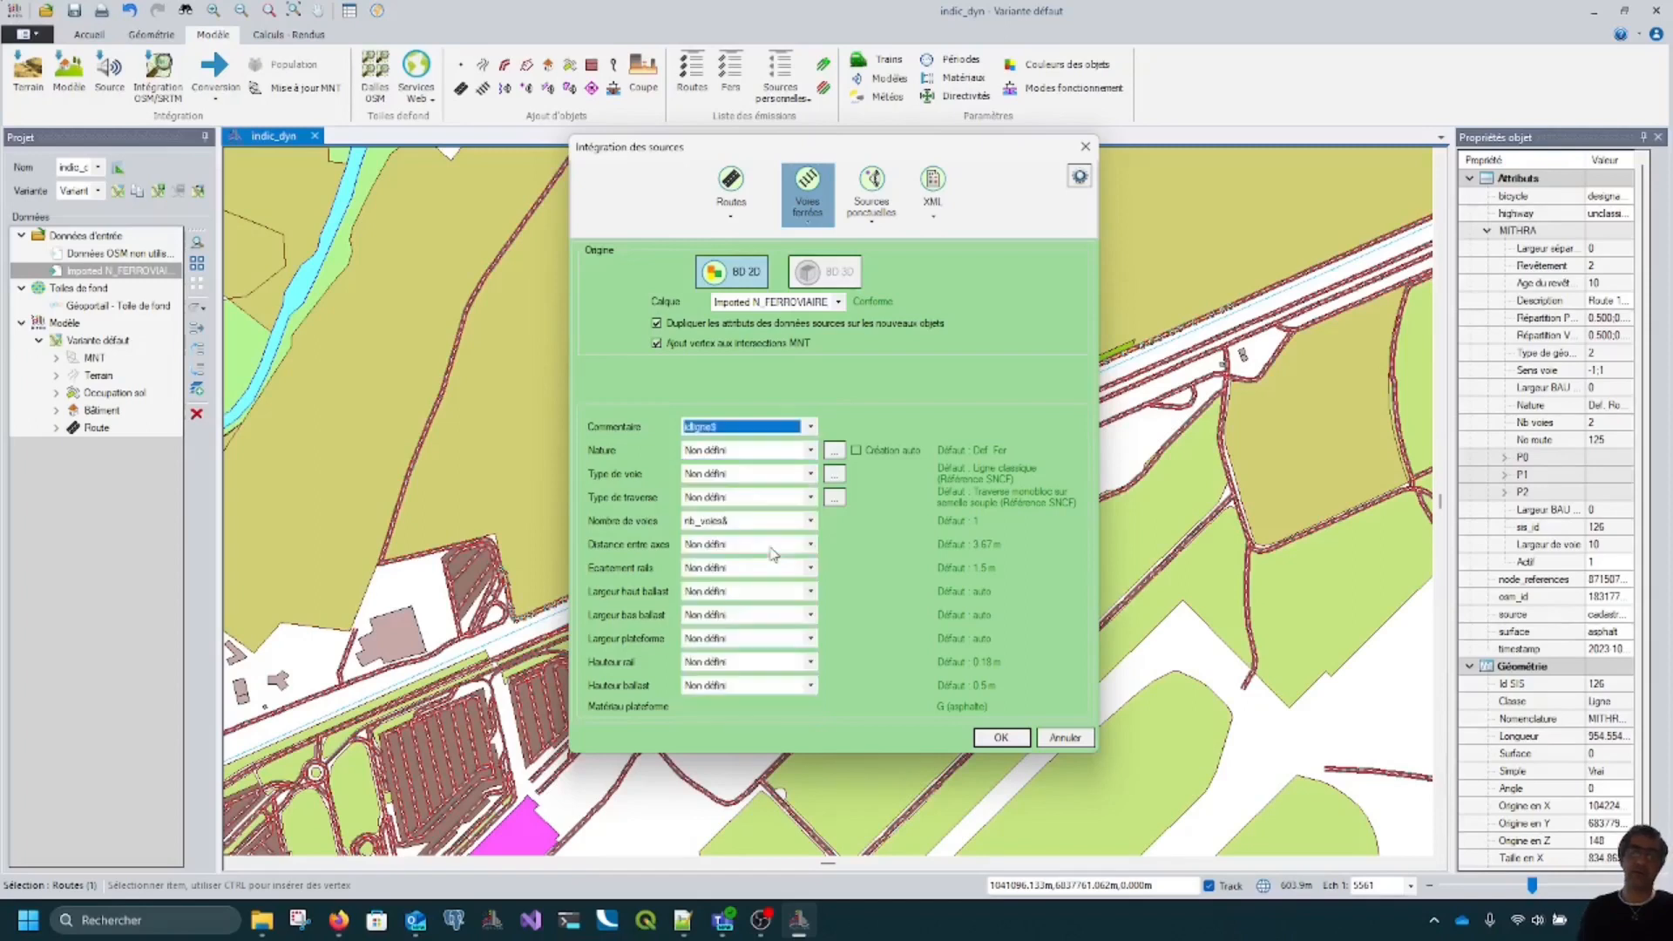
left_click(810, 452)
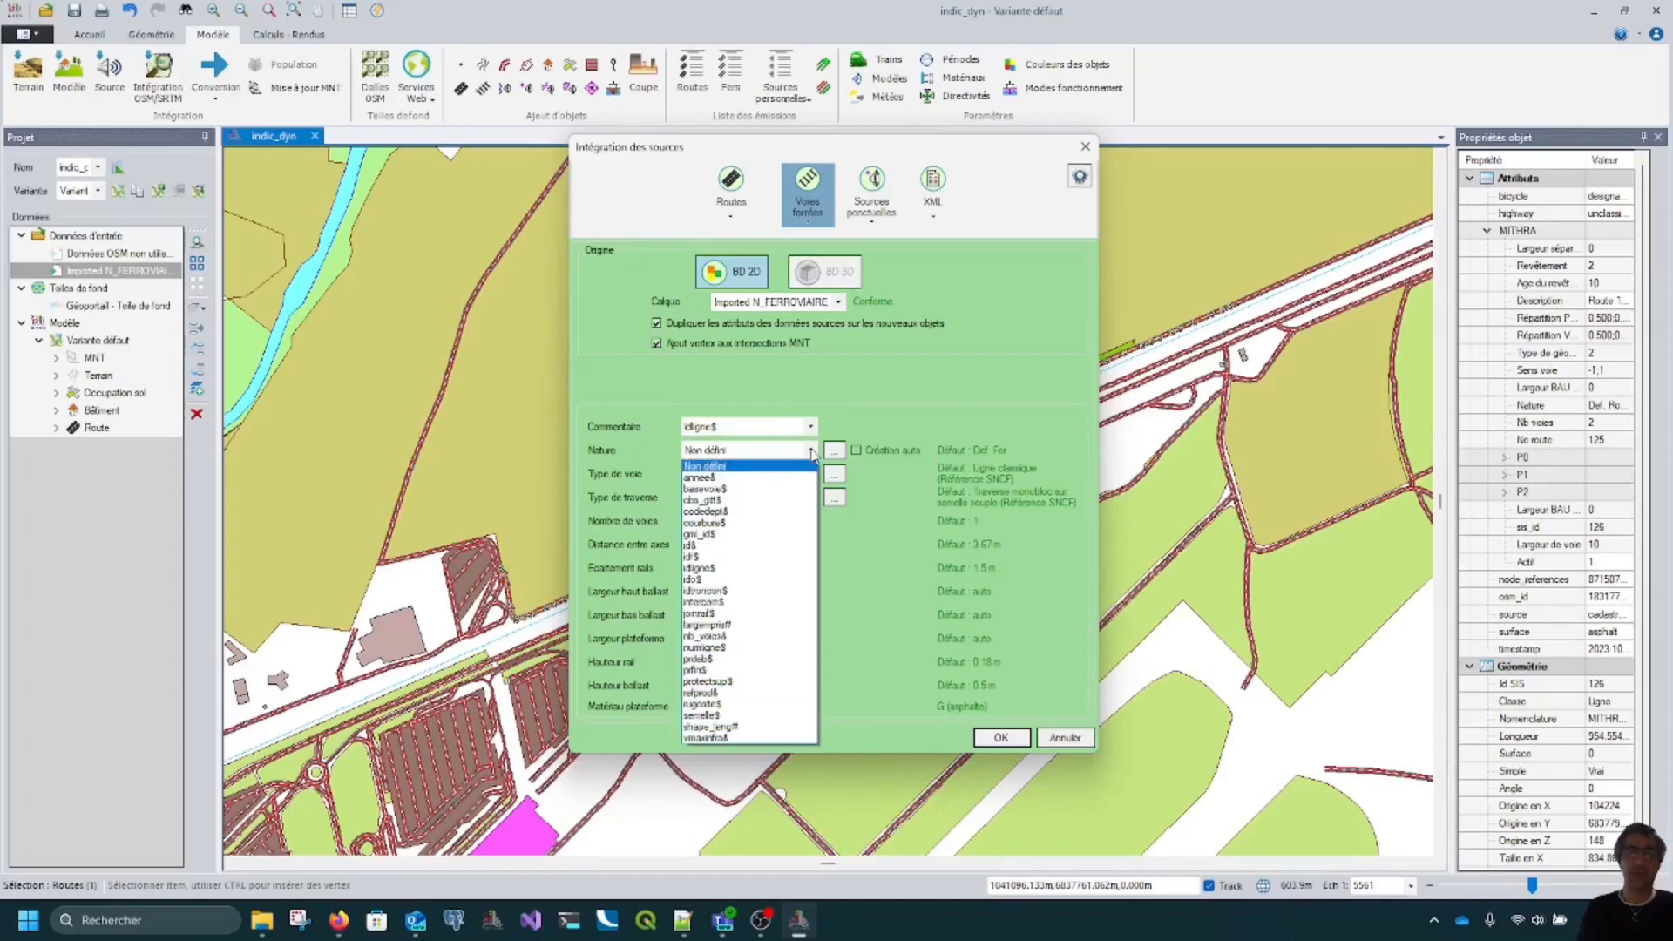
left_click(772, 591)
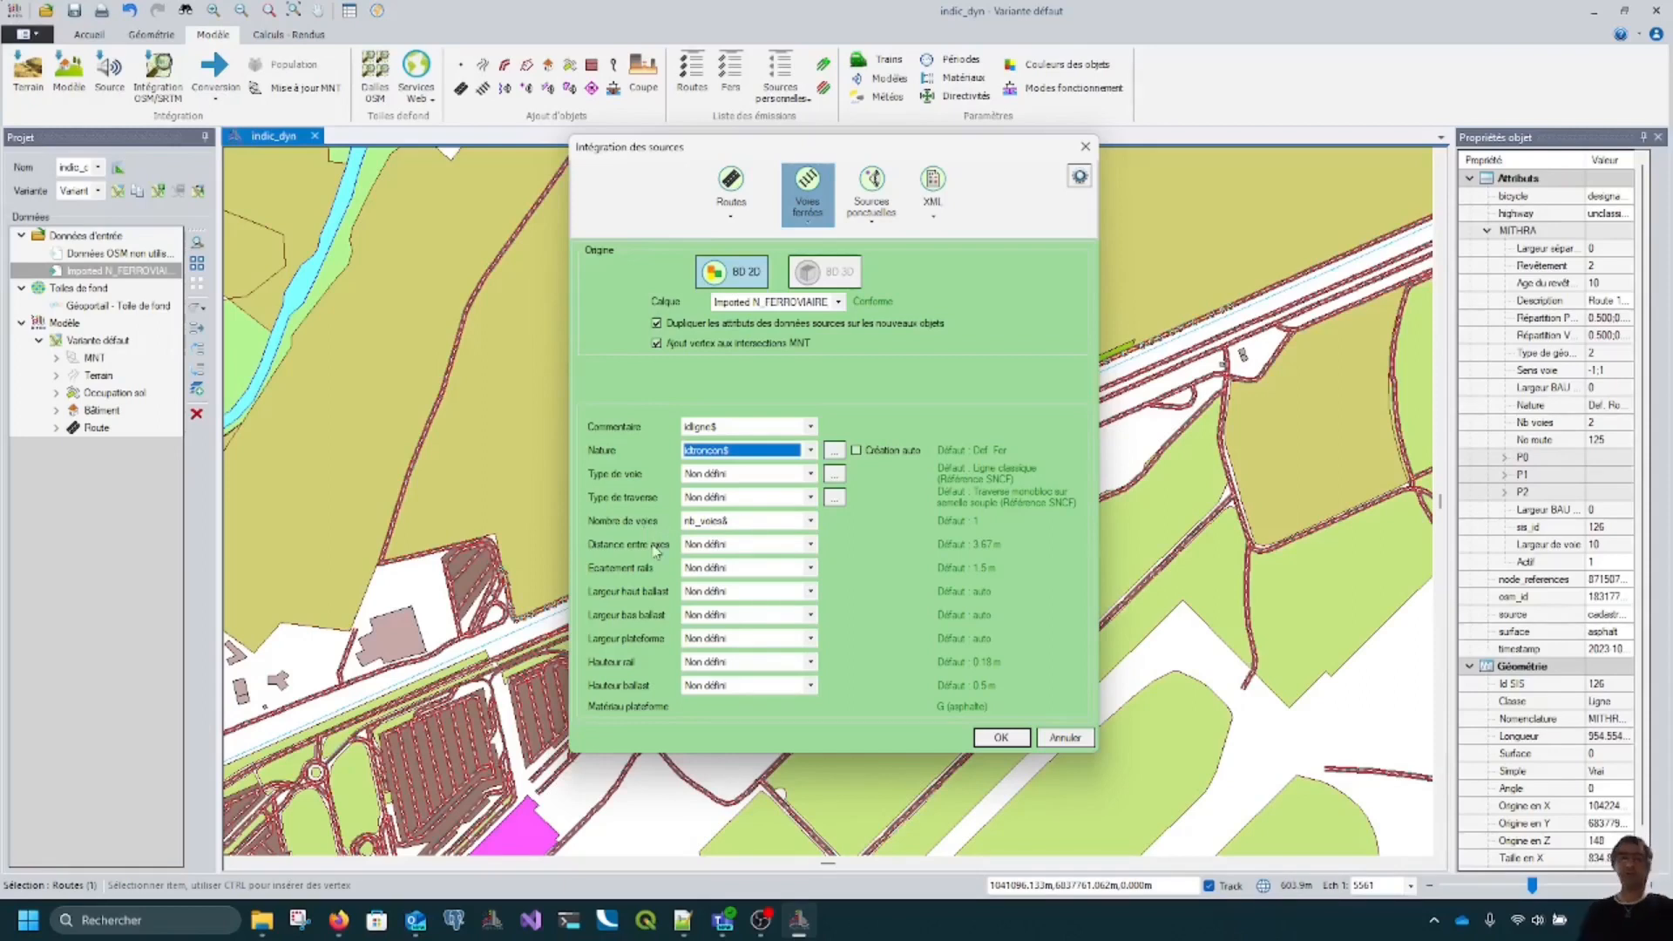
Step: Enable automatic creation for the Nature attribute and run the integration of the railway tracks
left_click(855, 451)
left_click(1001, 737)
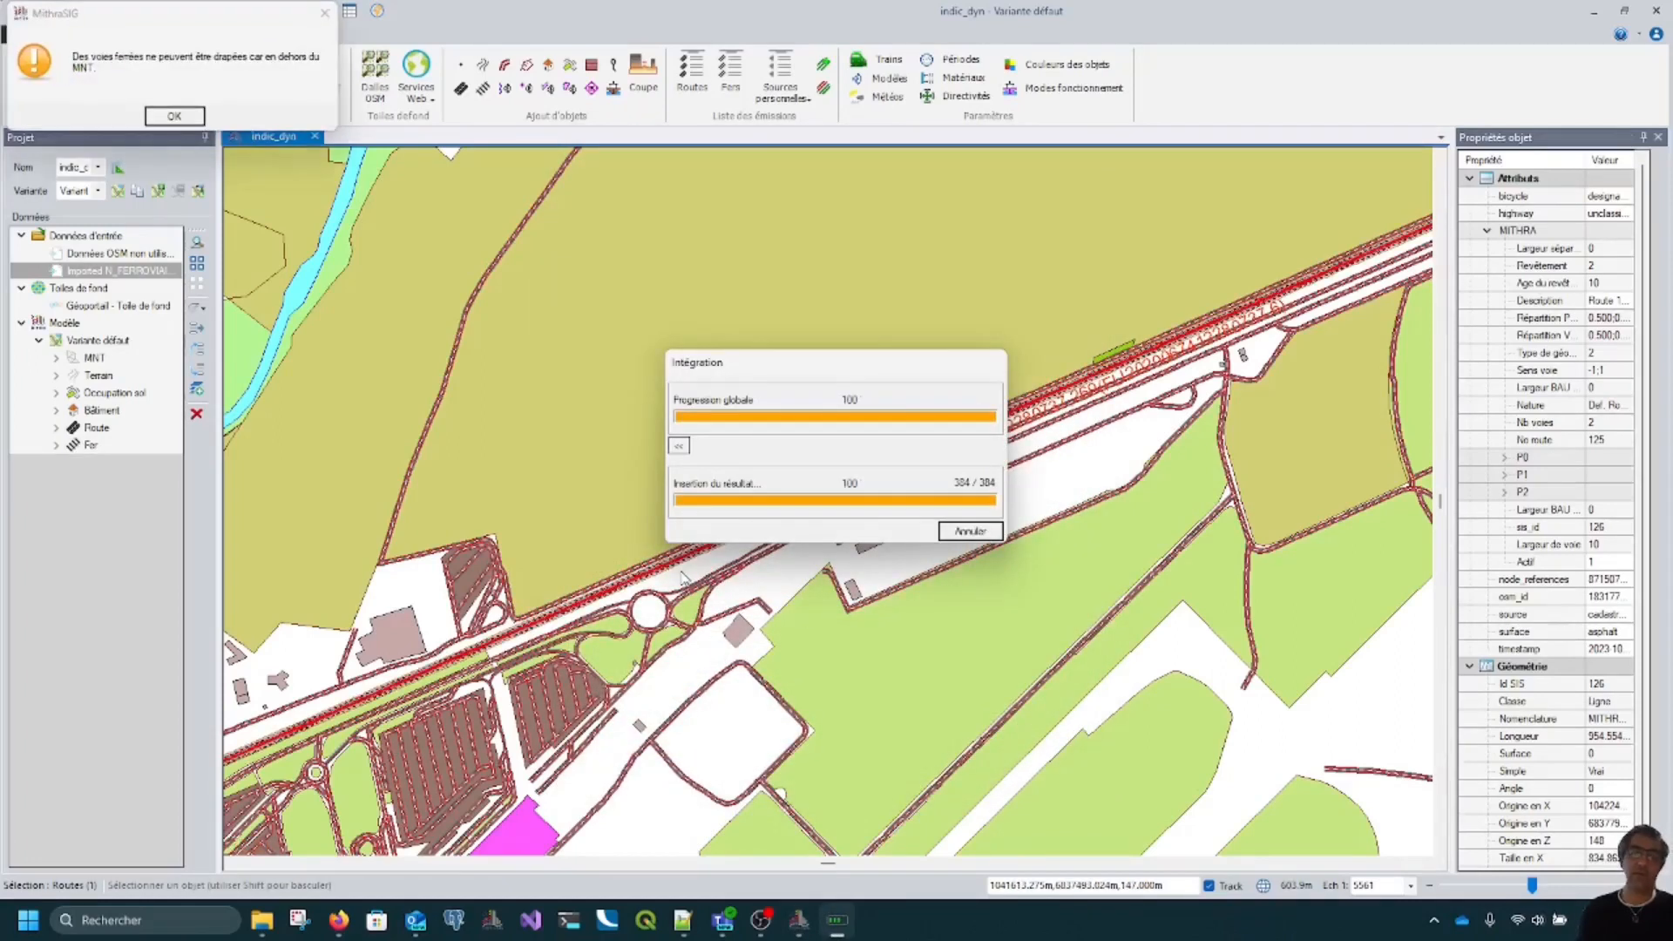
left_click(175, 115)
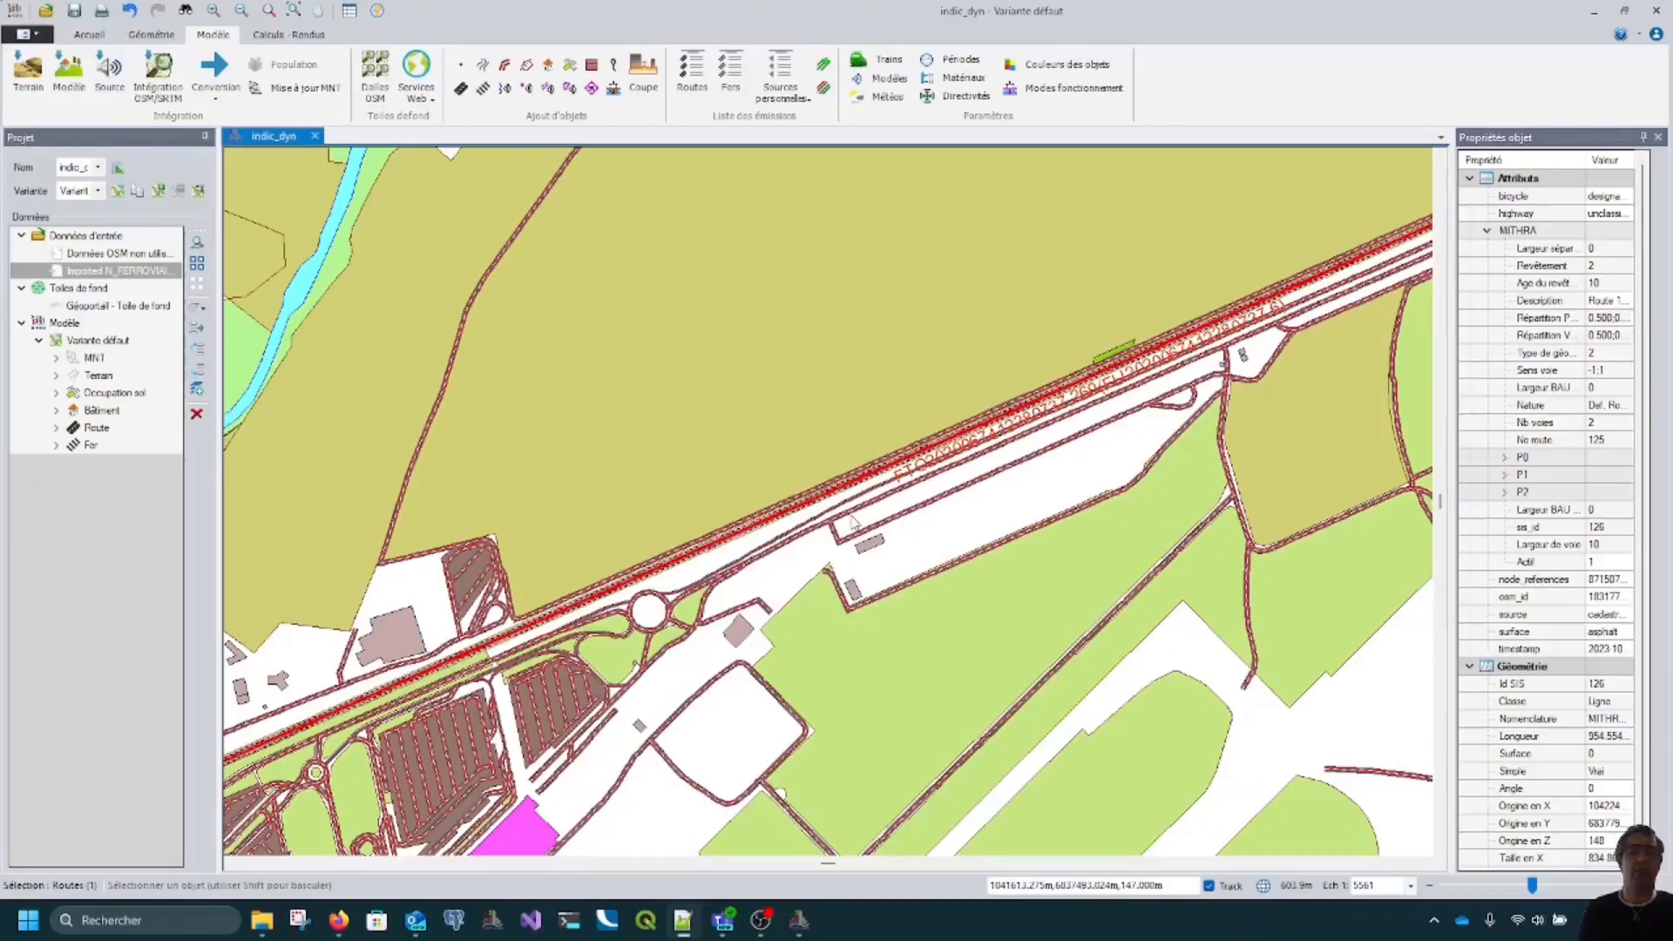
Step: Examine how far the integrated railway tracks extend beyond the modelled area and how they run through it
scroll(999, 512, "down", 5)
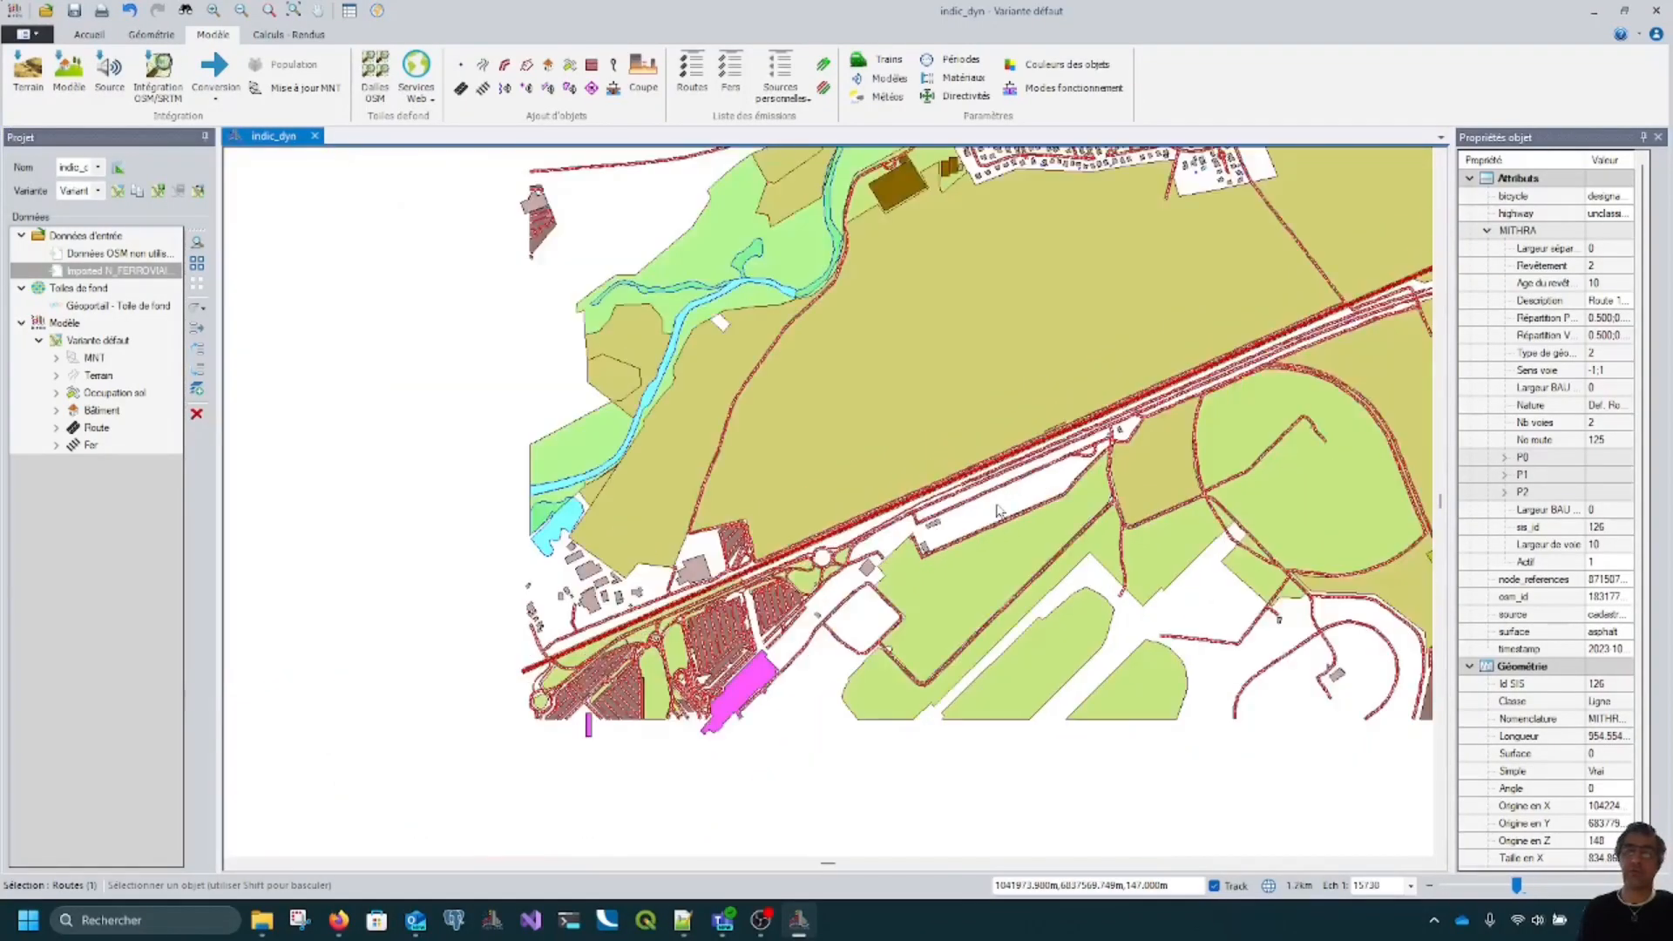
scroll(1099, 436, "down", 1)
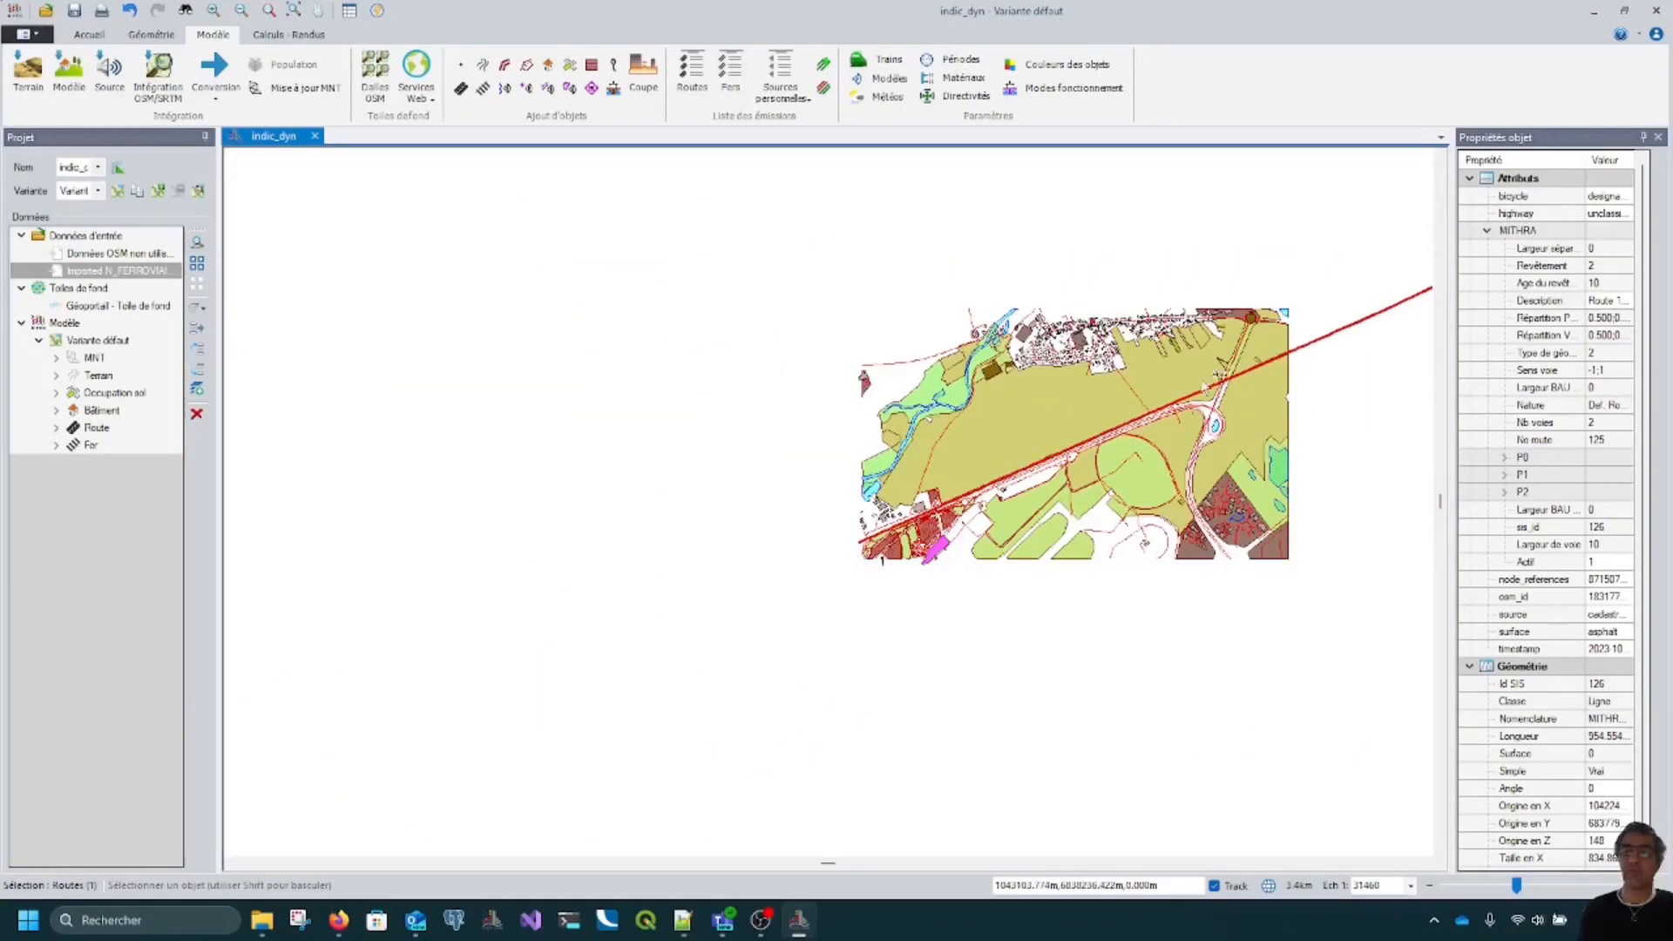
scroll(1351, 370, "down", 2)
left_click_drag(1351, 370, 856, 520)
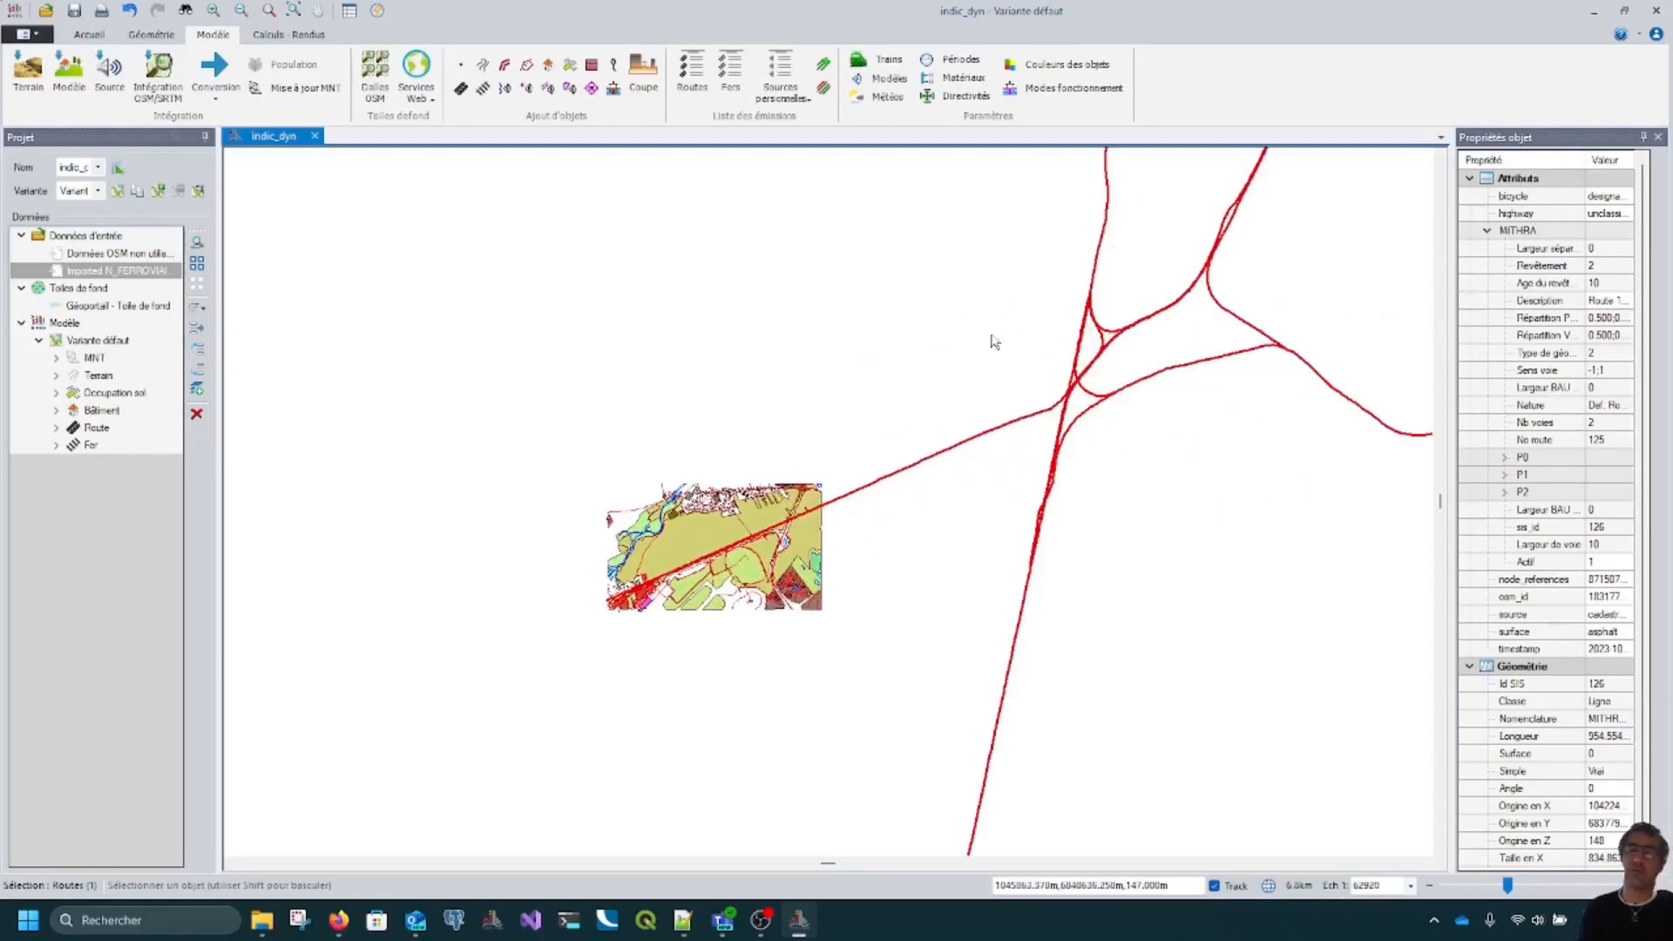
scroll(671, 573, "up", 3)
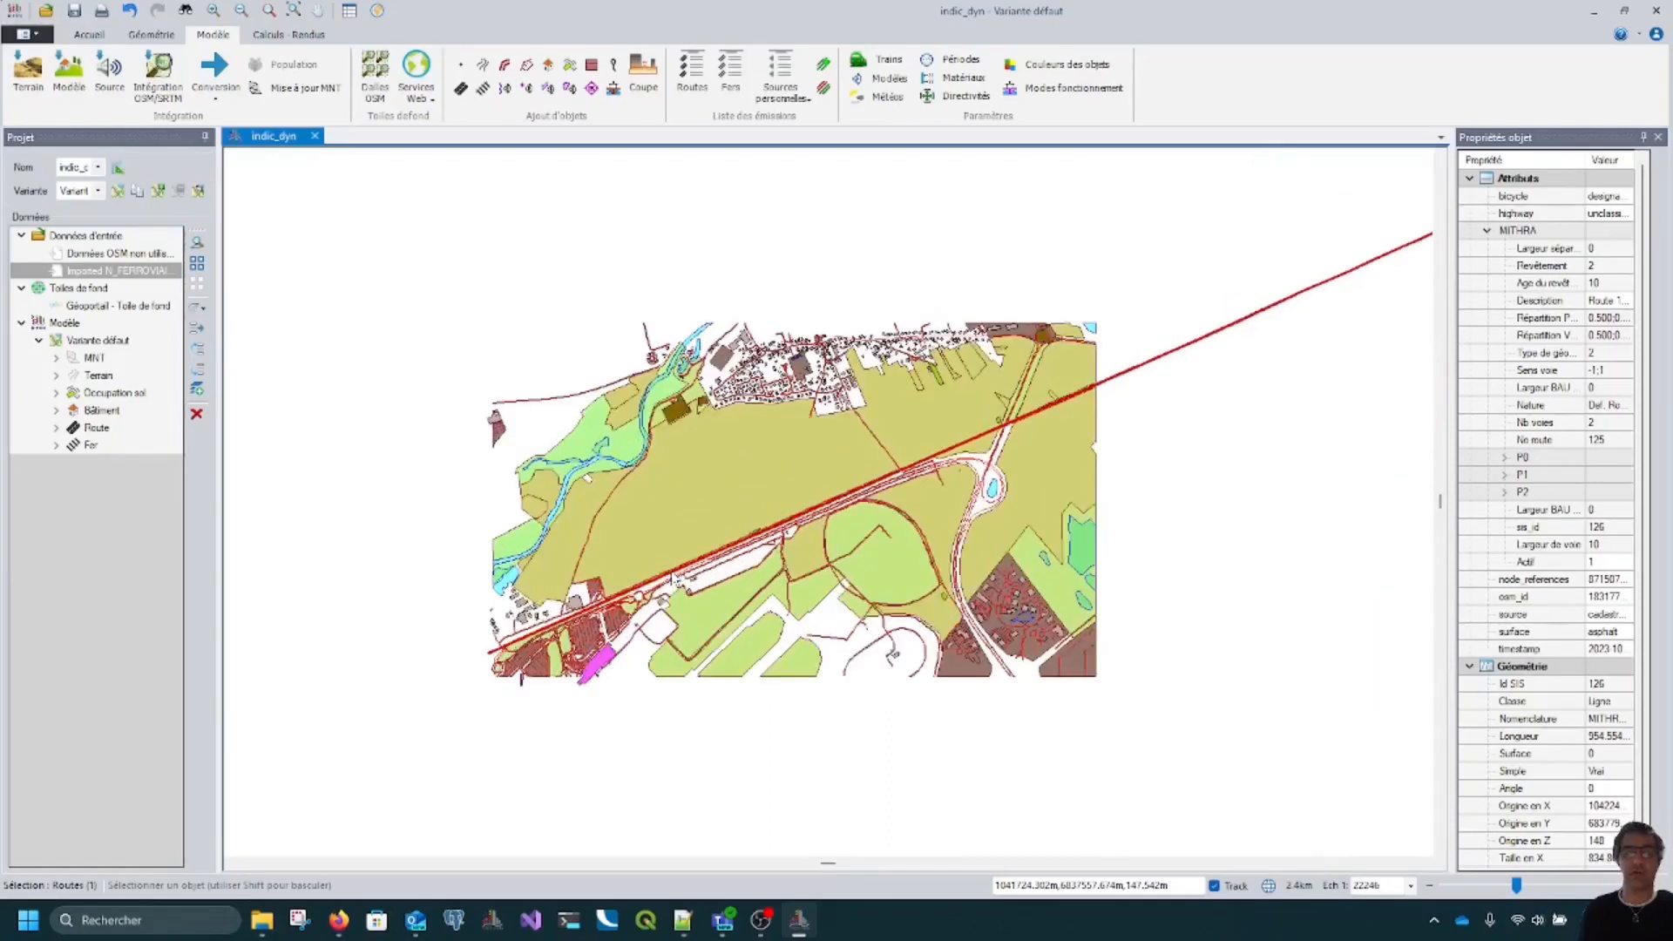
scroll(673, 577, "up", 3)
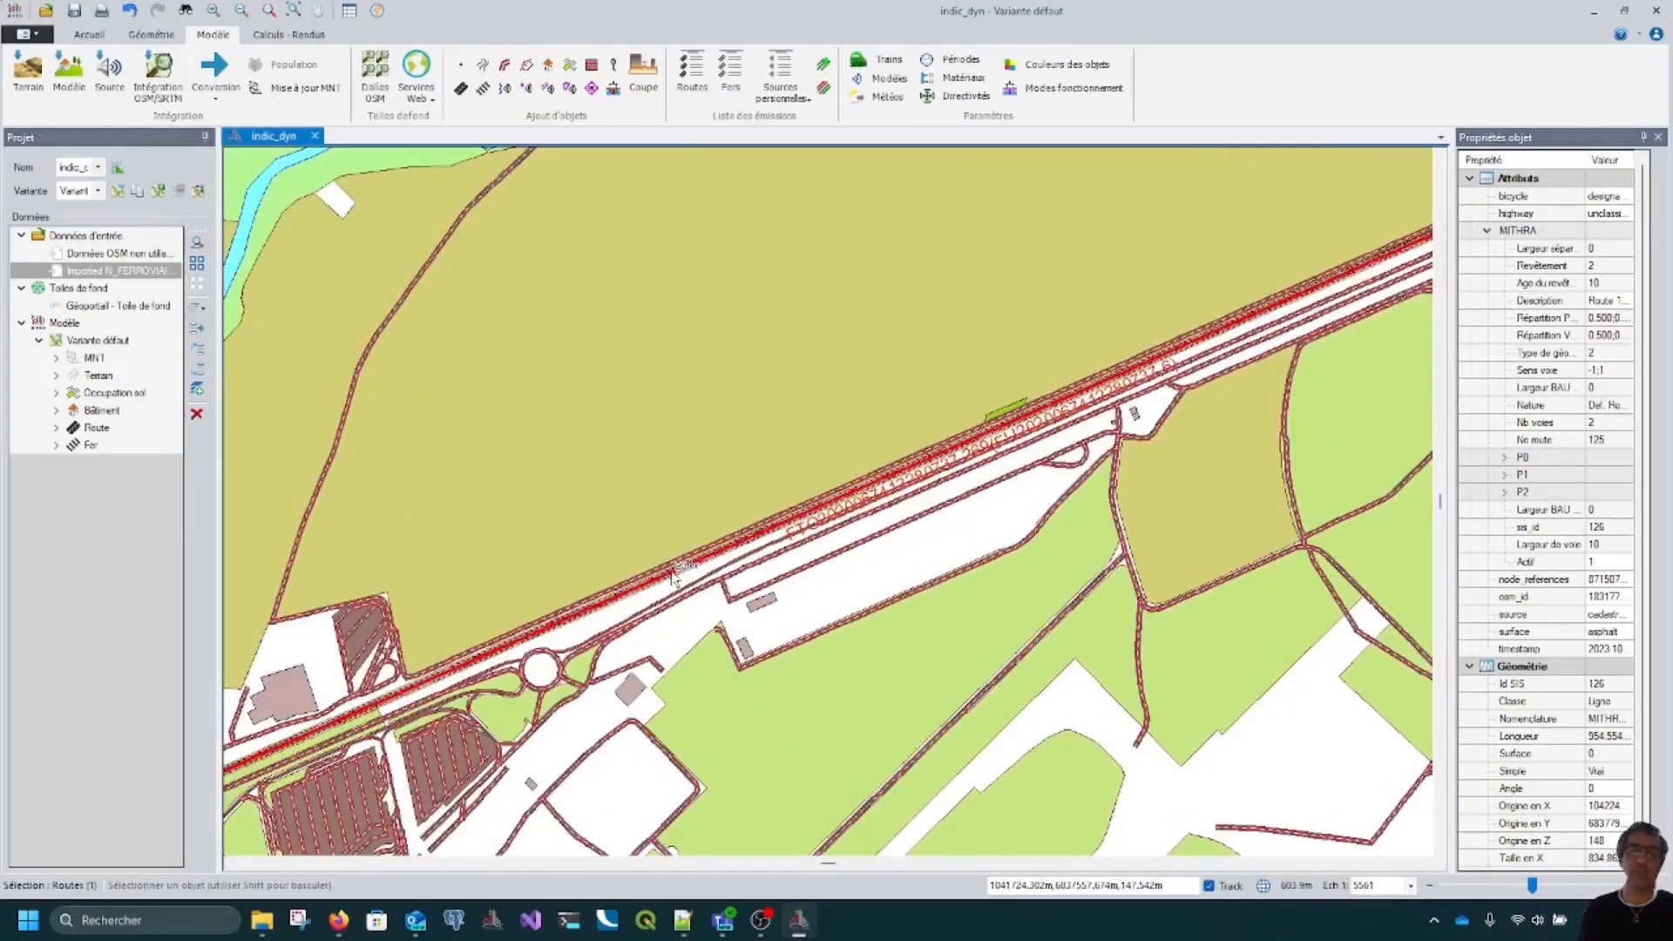
scroll(673, 575, "down", 2)
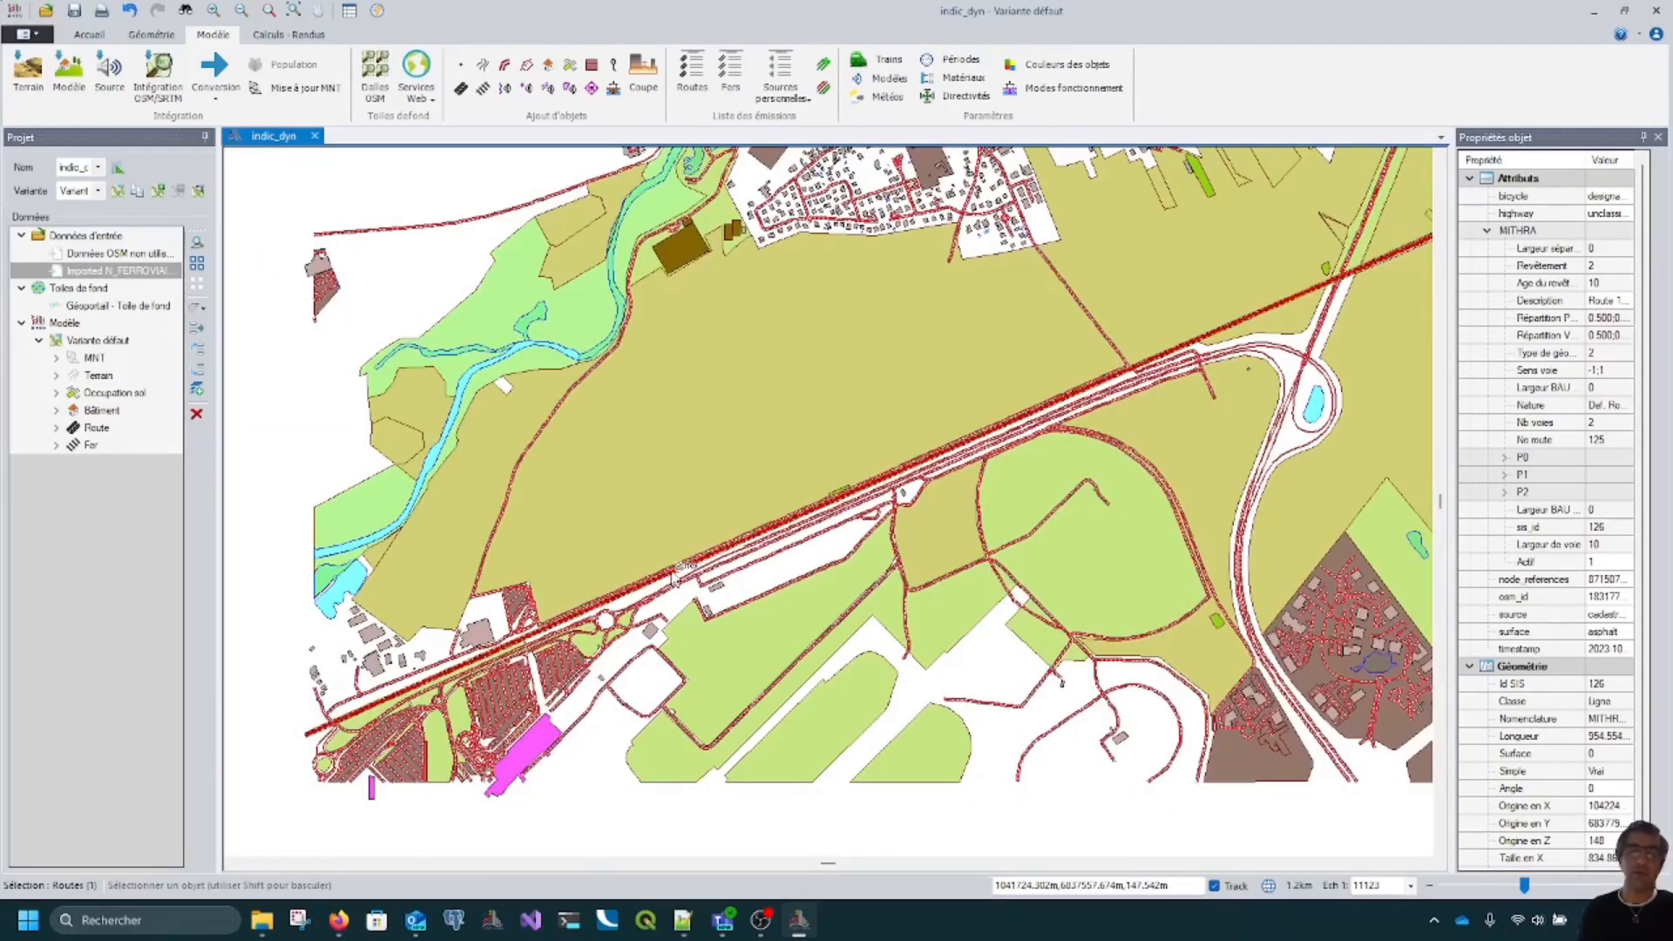
Step: Check the geometry and acoustic settings of the integrated track running beside Route 125, without changing them
scroll(674, 576, "up", 3)
scroll(674, 576, "up", 3)
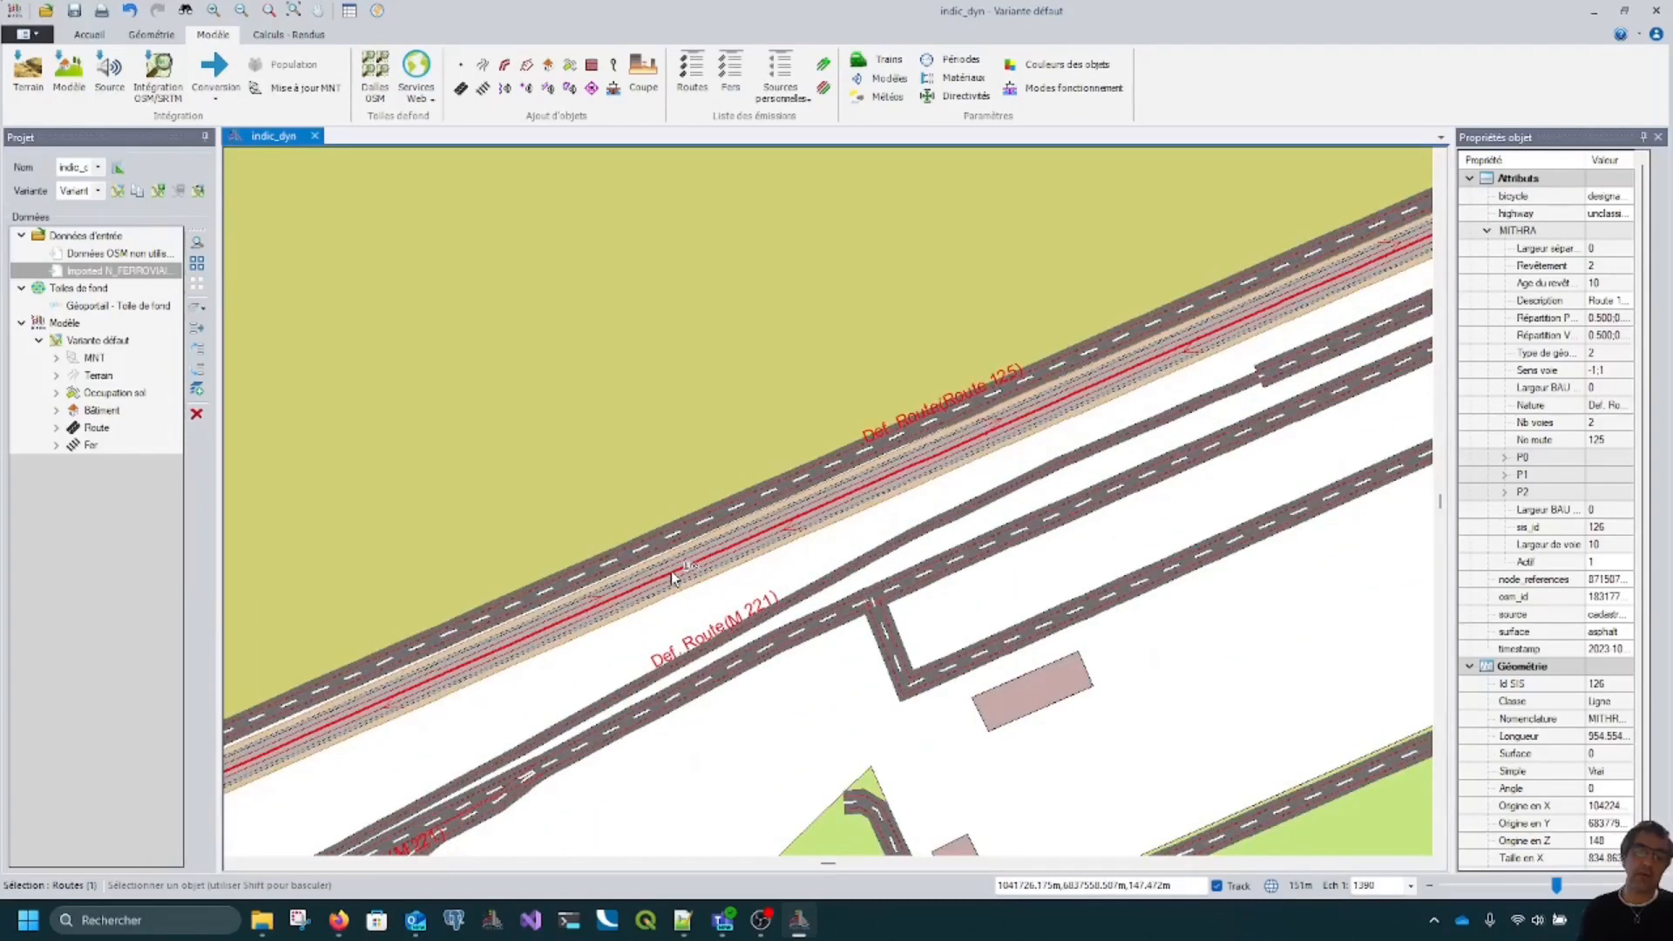
scroll(673, 575, "up", 1)
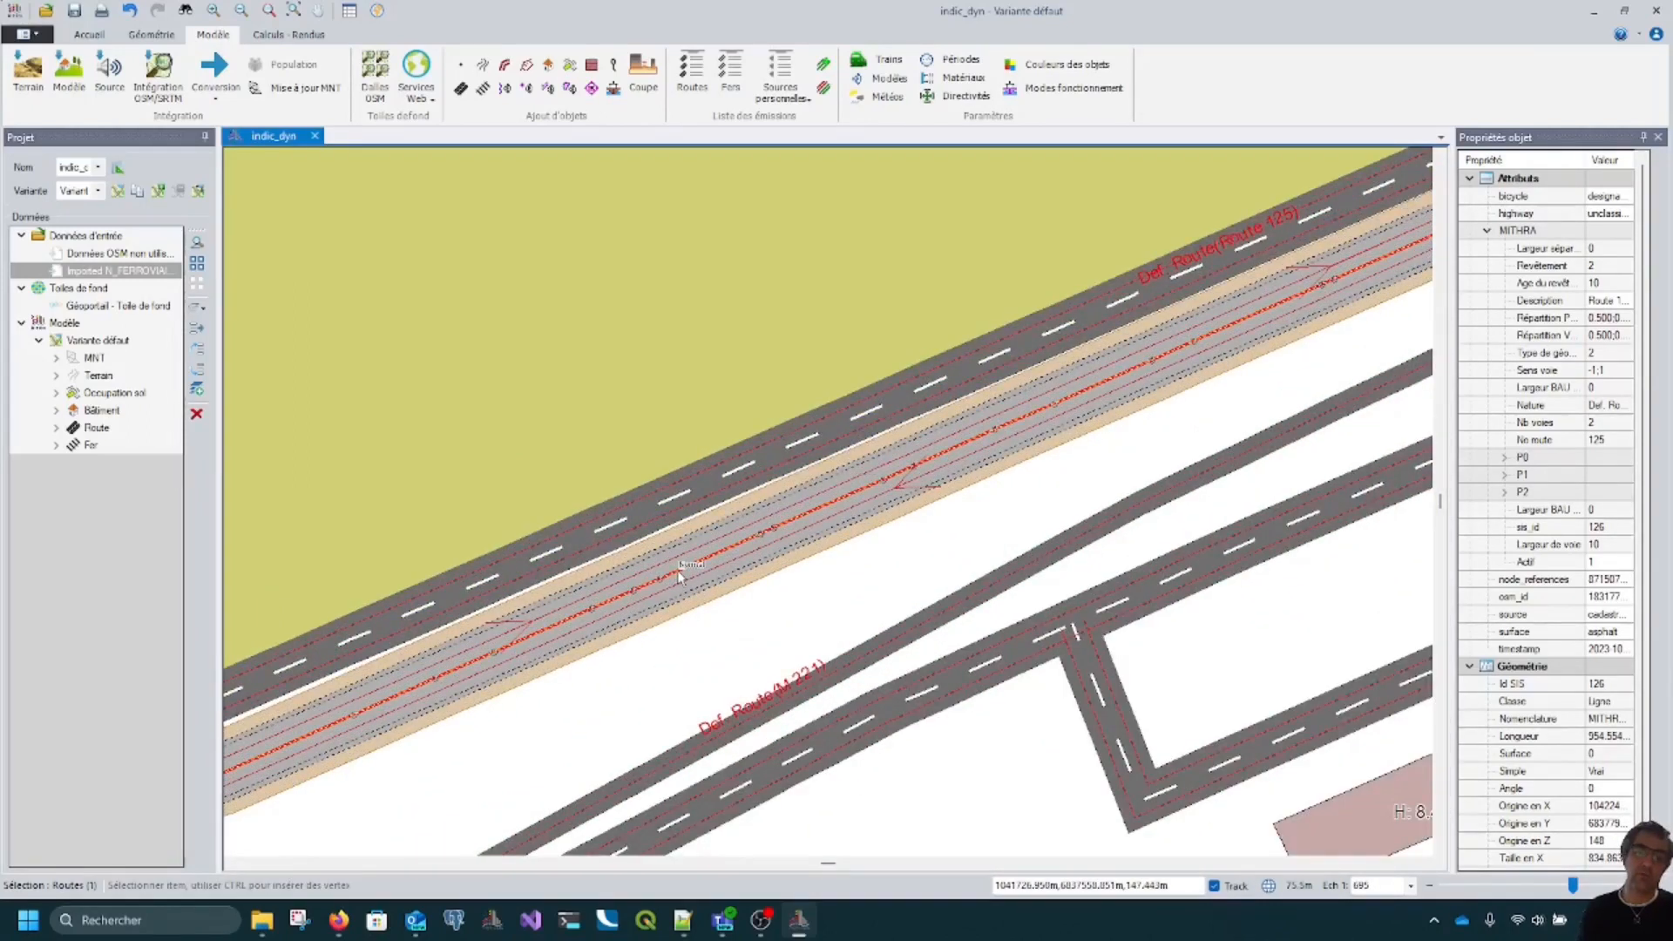
double_click(677, 569)
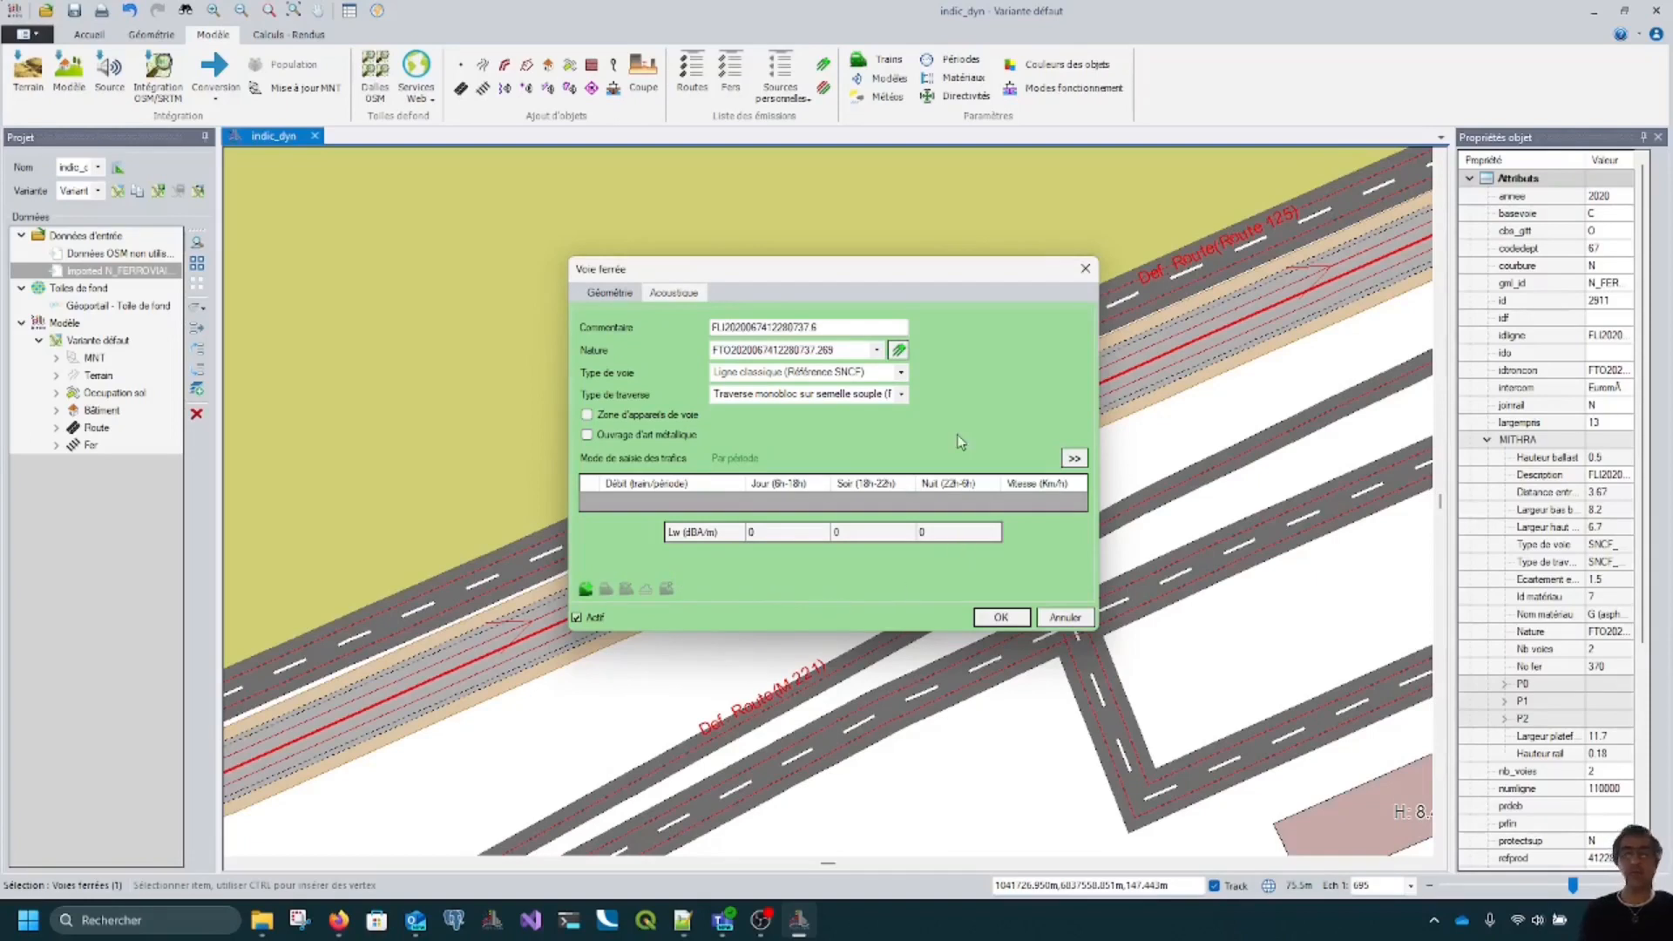
left_click(626, 293)
left_click(678, 294)
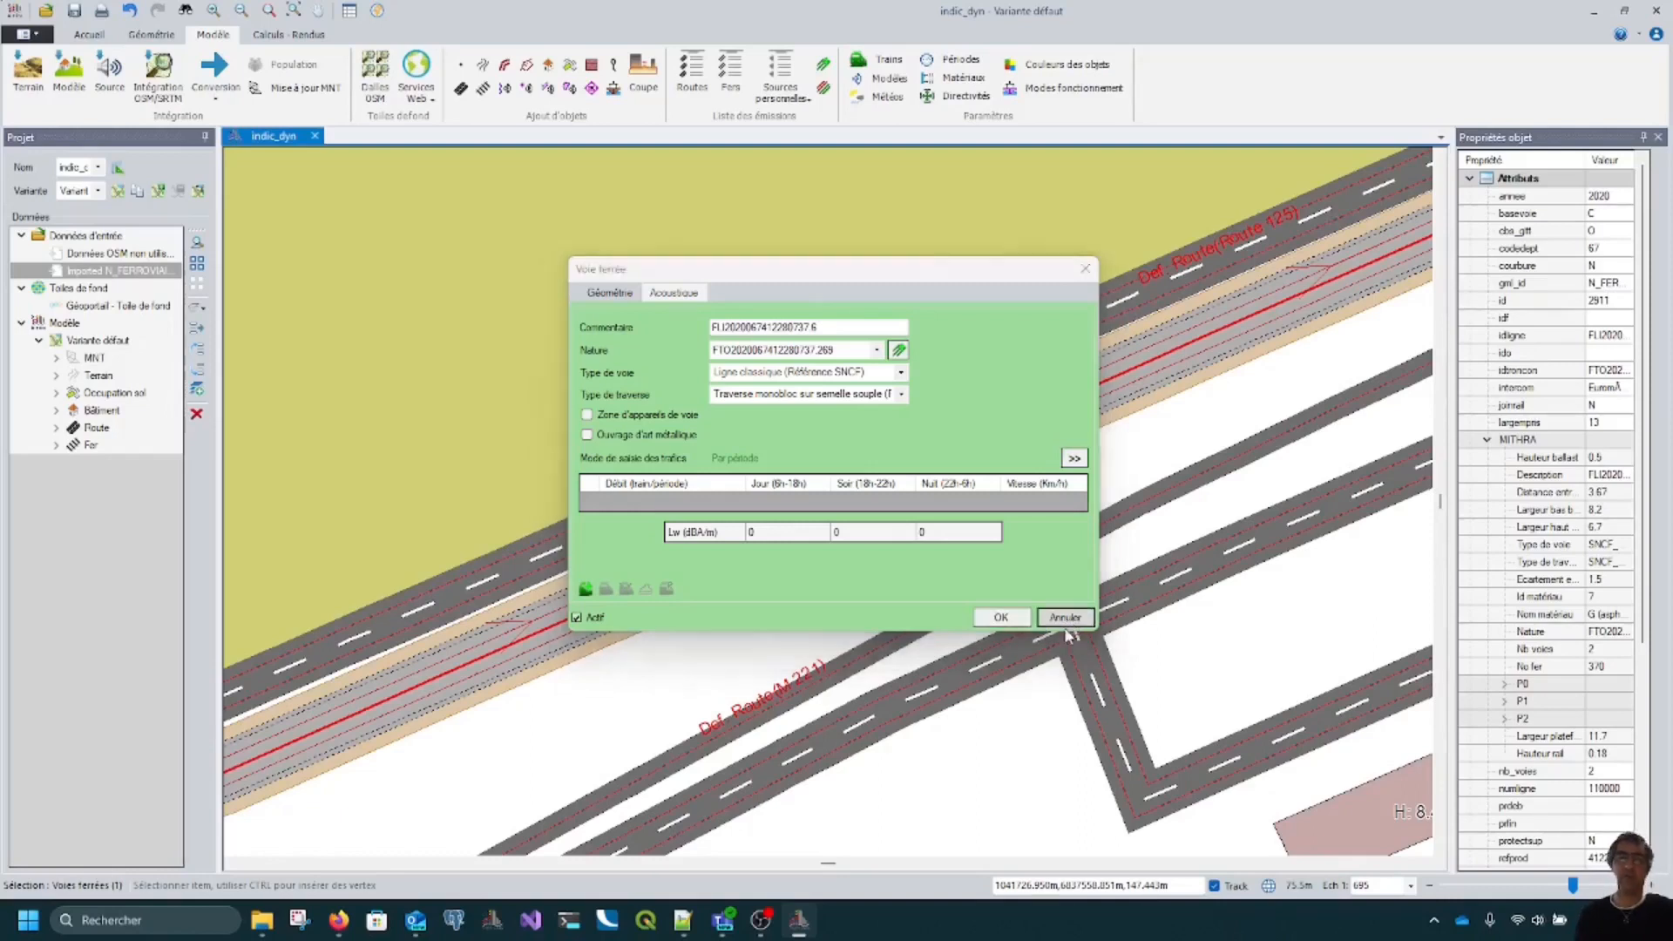
left_click(1067, 618)
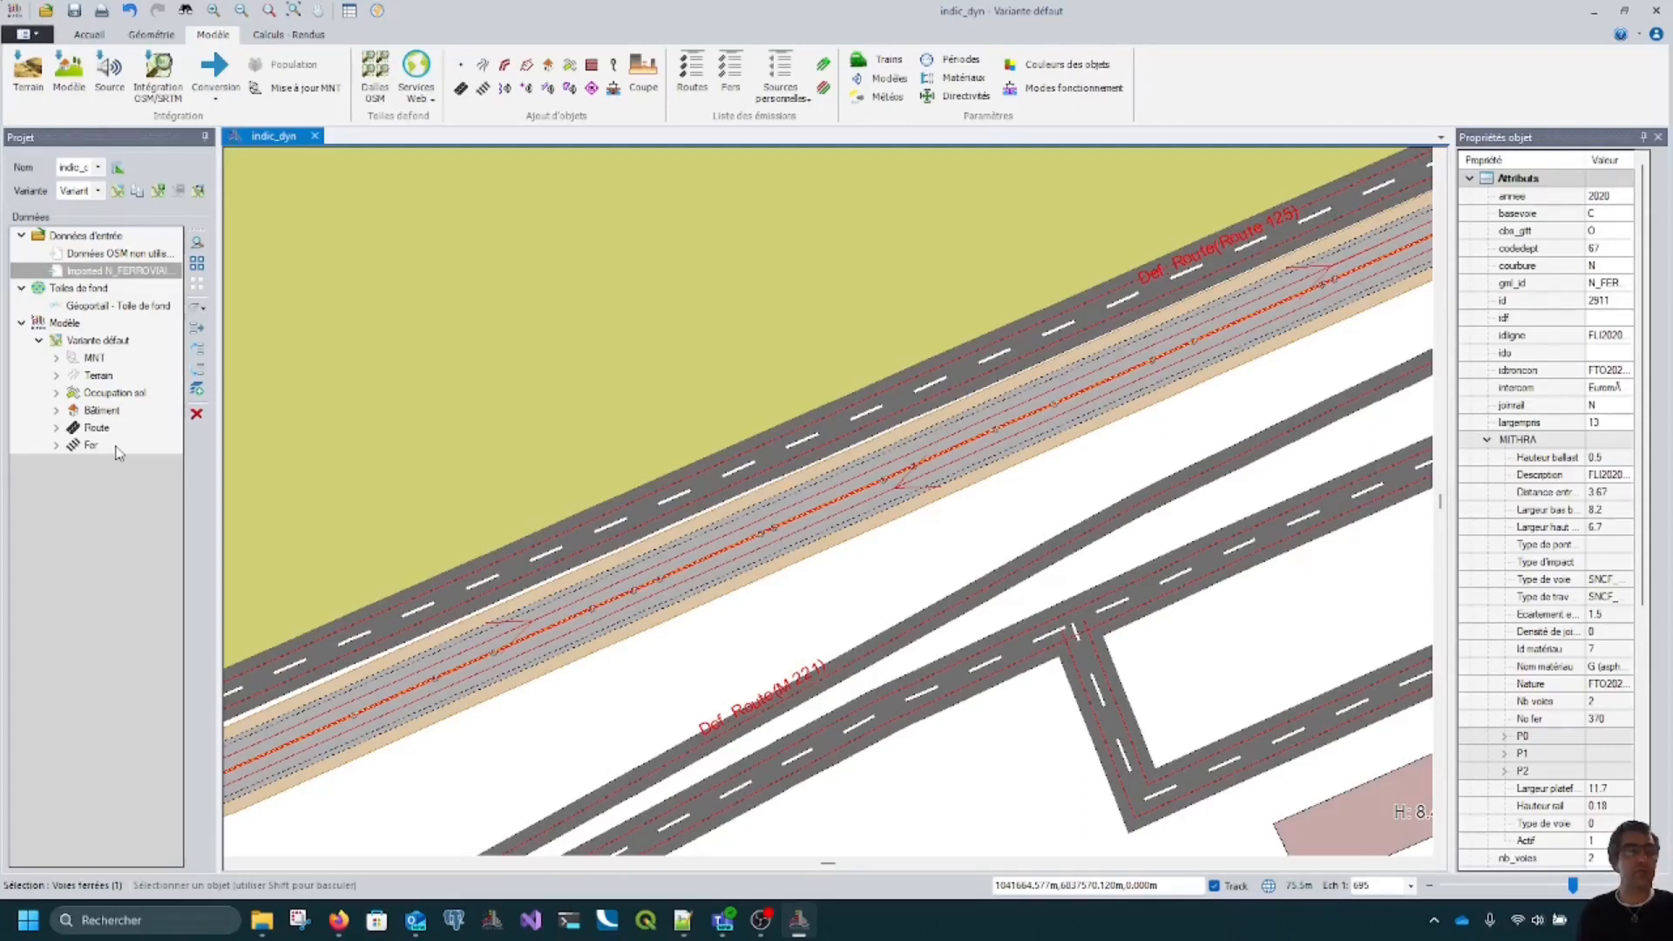
Step: Add the SNCF traffic data from N_FERROVIAIRE_TRAFIC.1(2).csv to the Fer layer
left_click(118, 447)
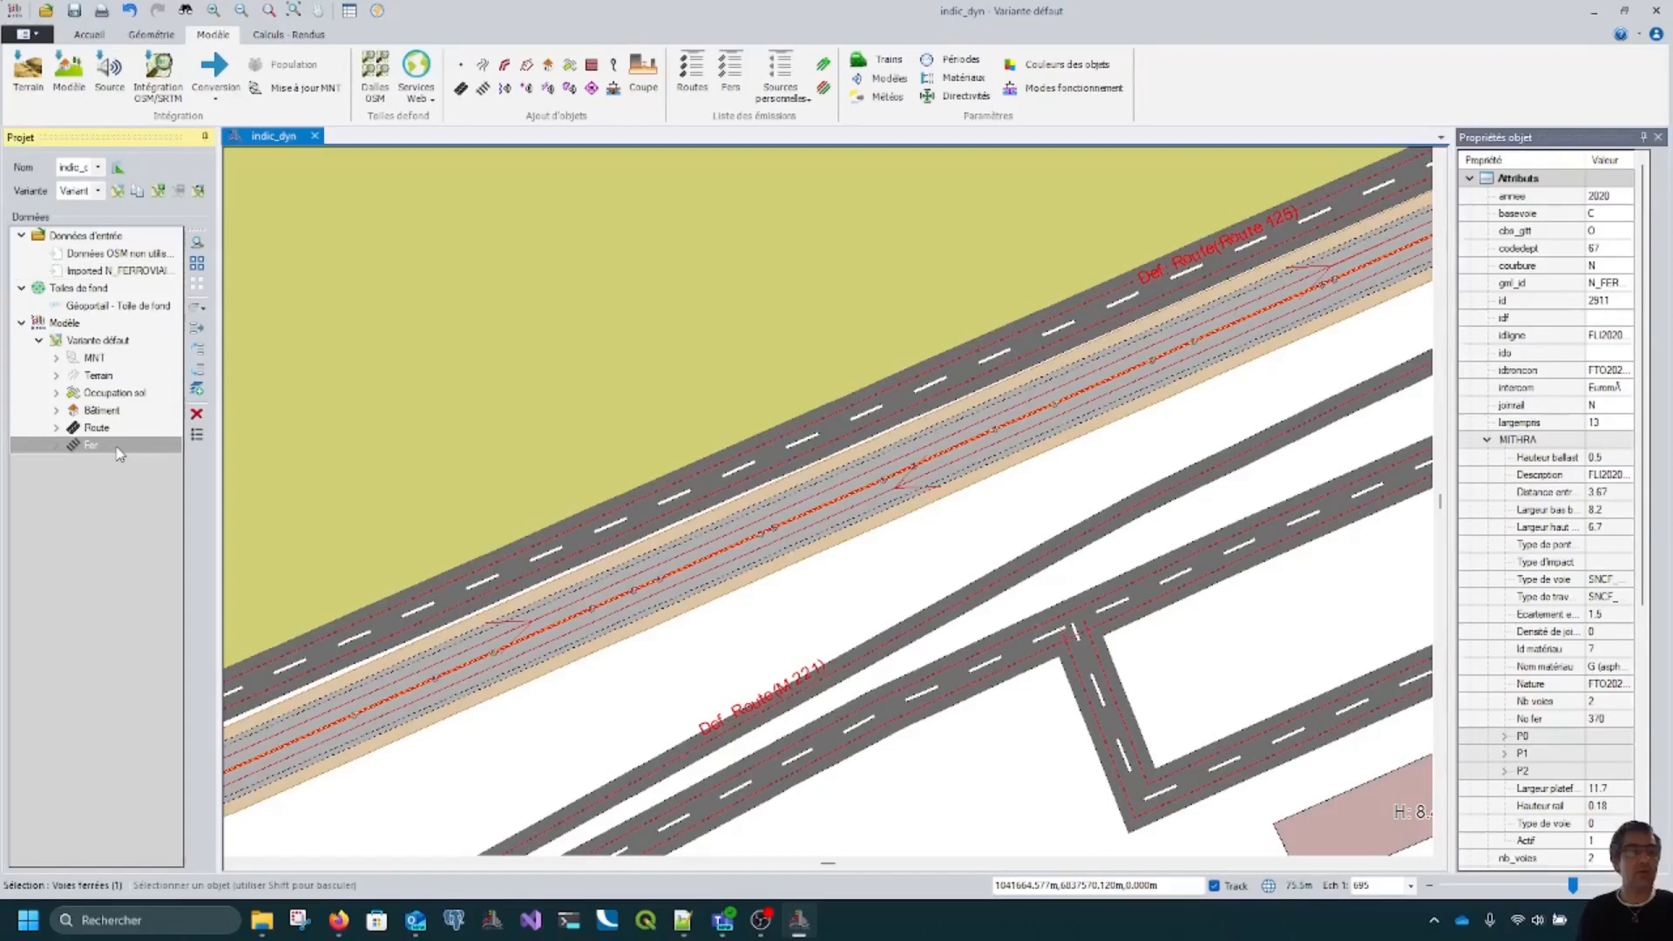
right_click(119, 450)
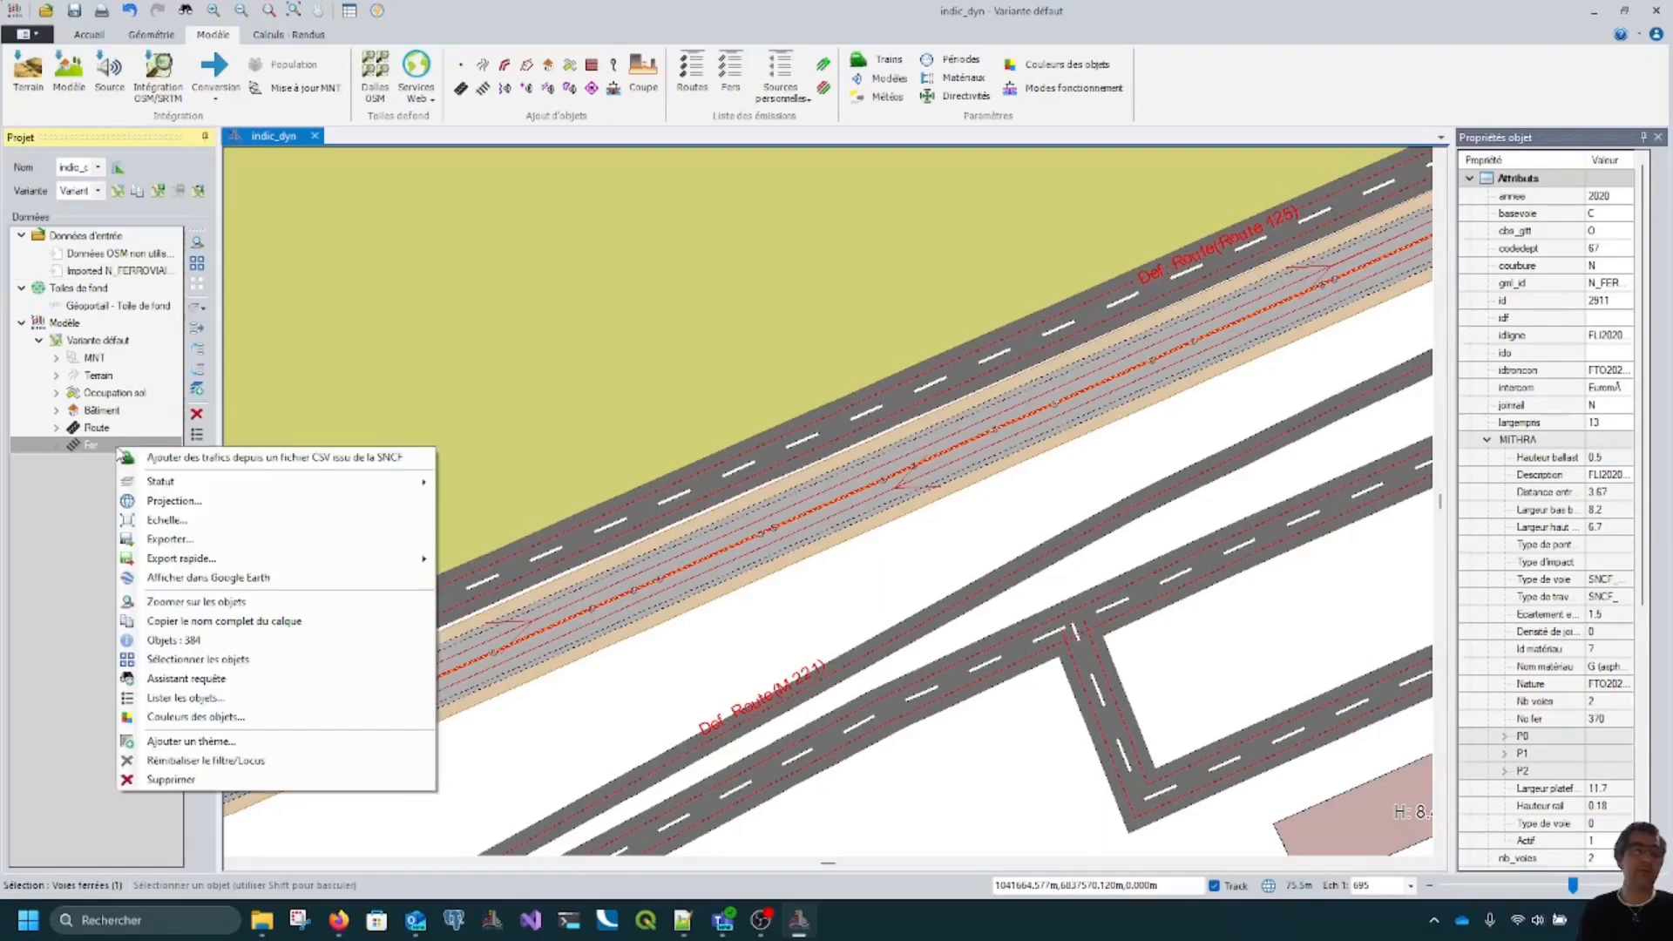
left_click(219, 462)
left_click(1007, 445)
left_click(859, 329)
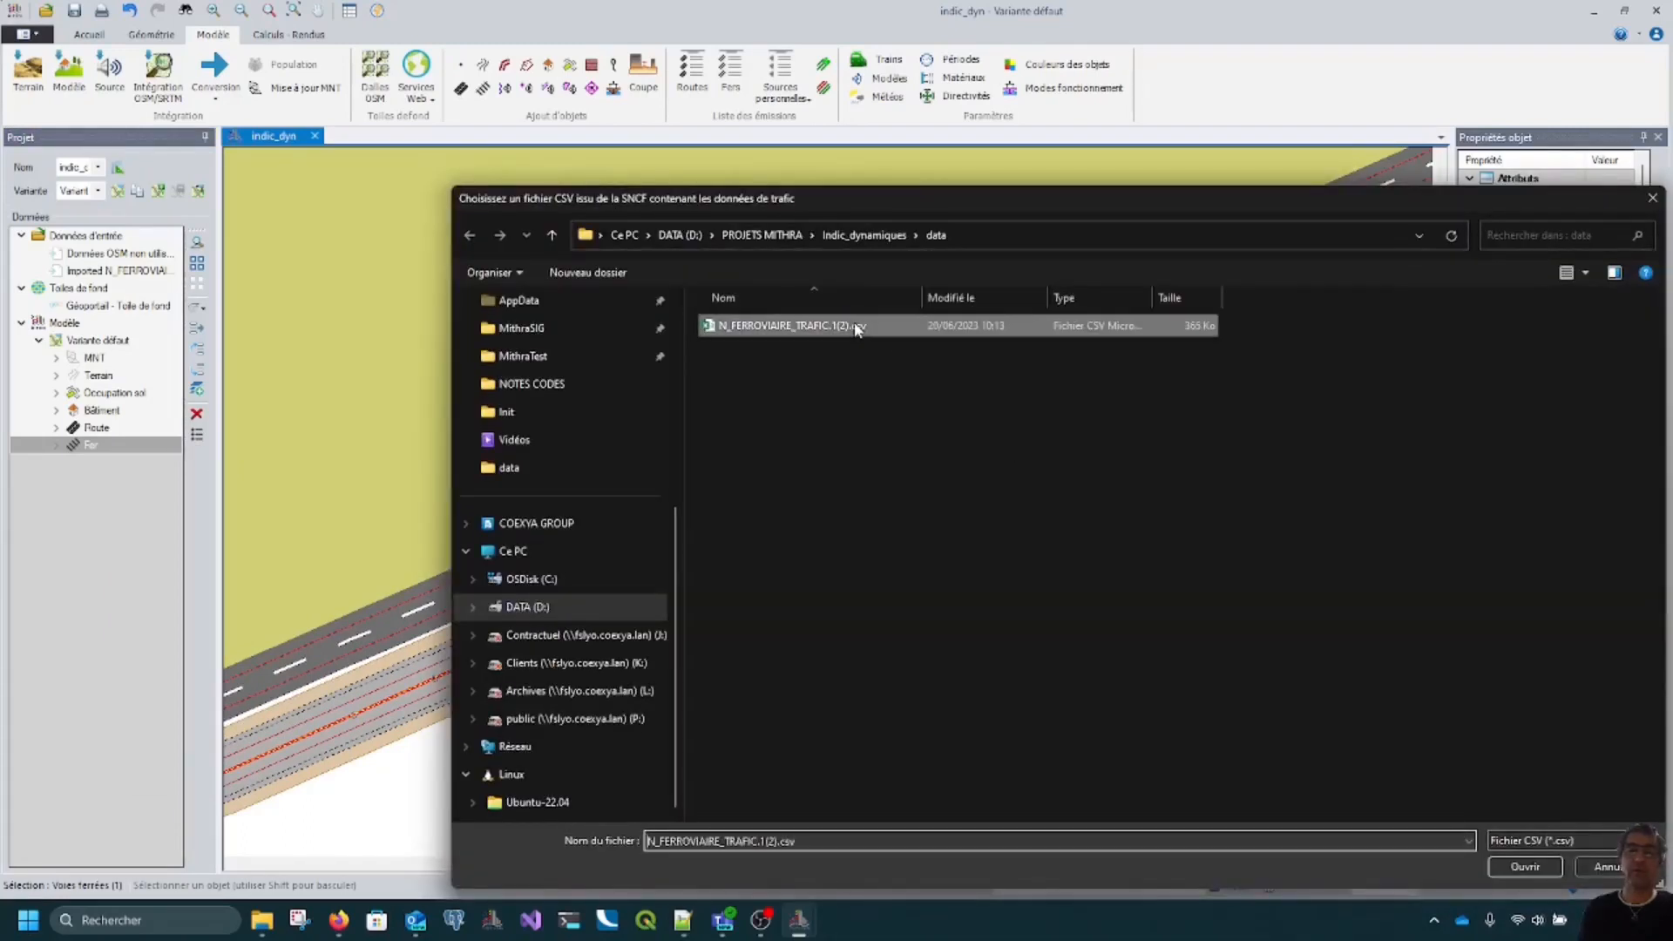
left_click(1534, 866)
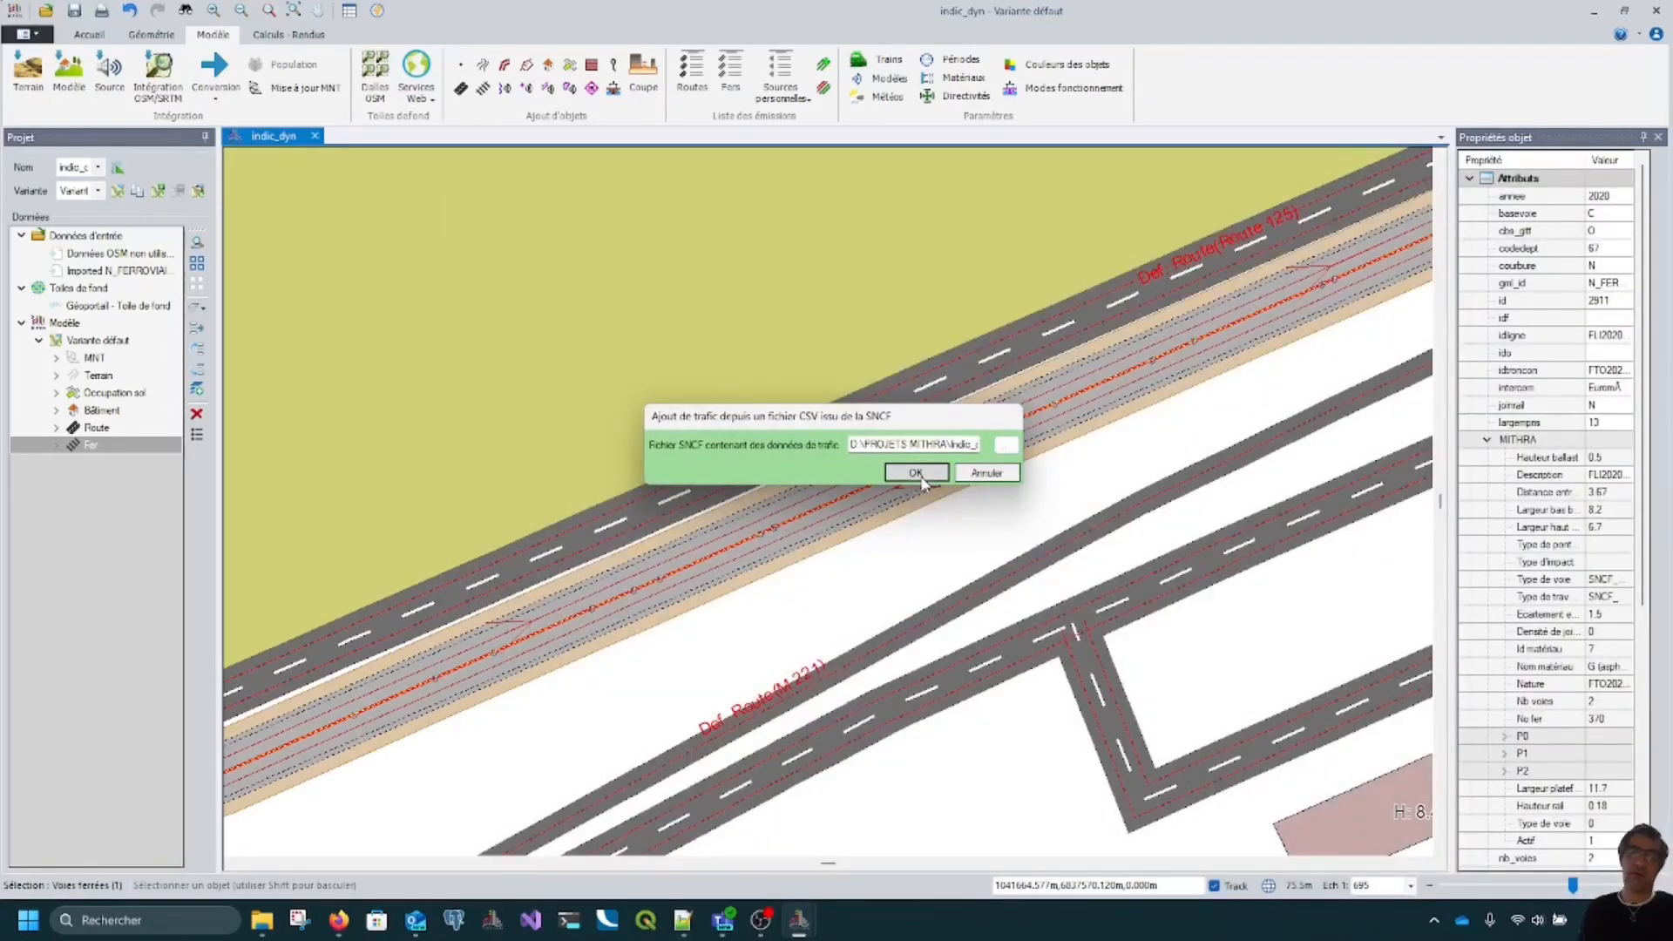
left_click(924, 482)
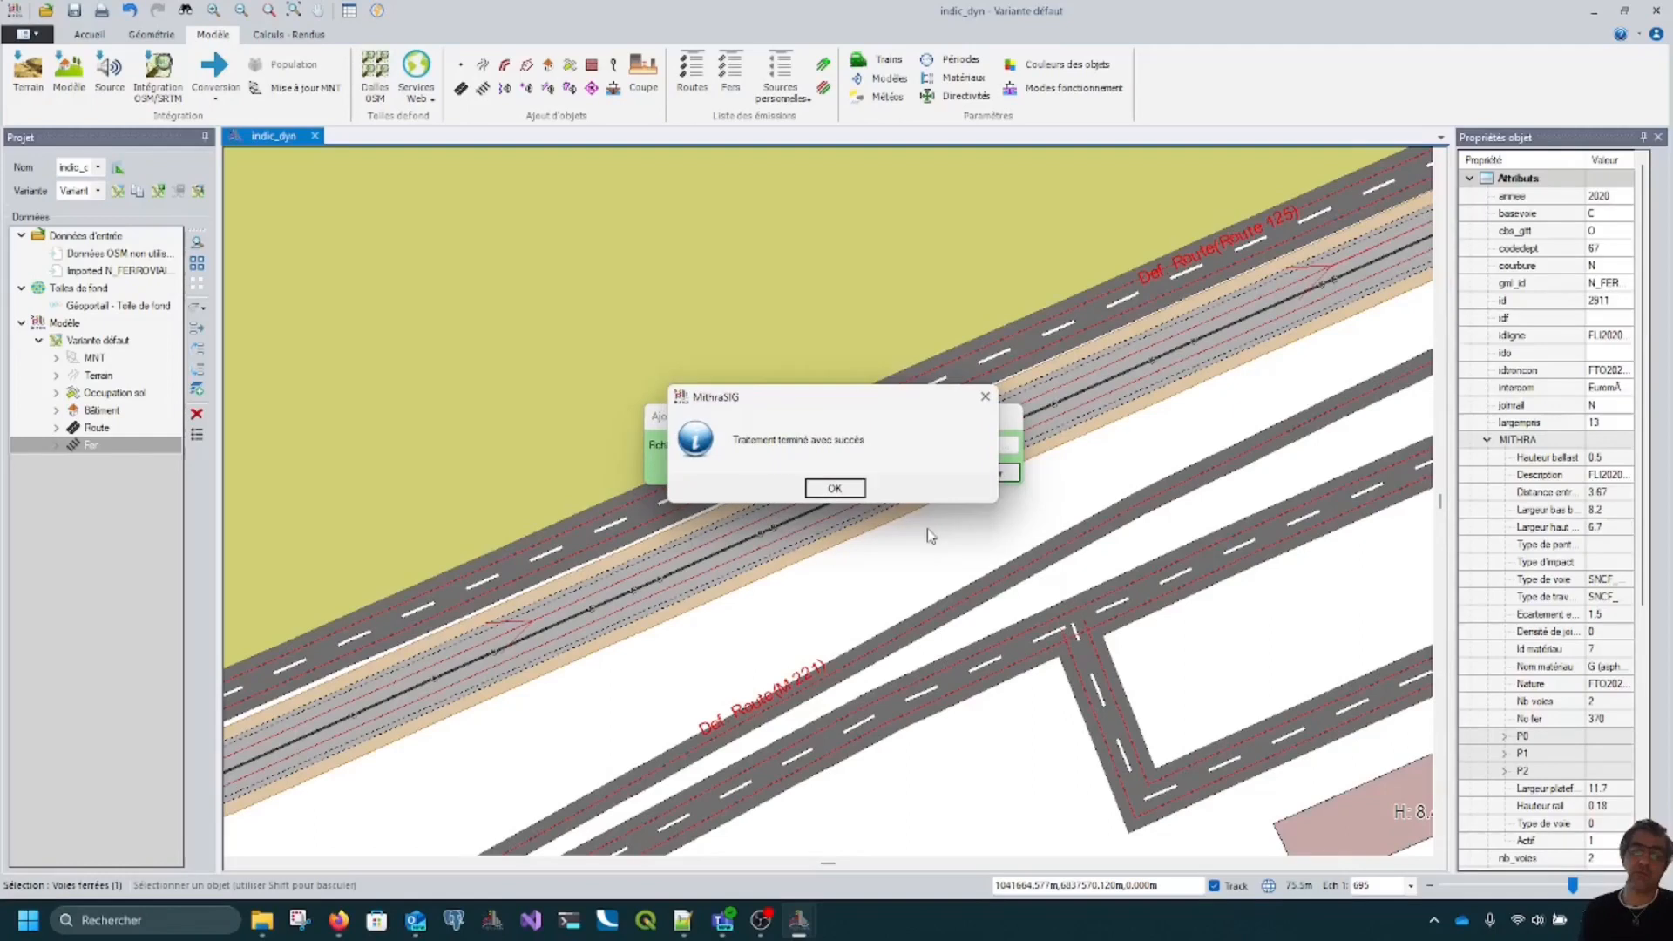
left_click(849, 483)
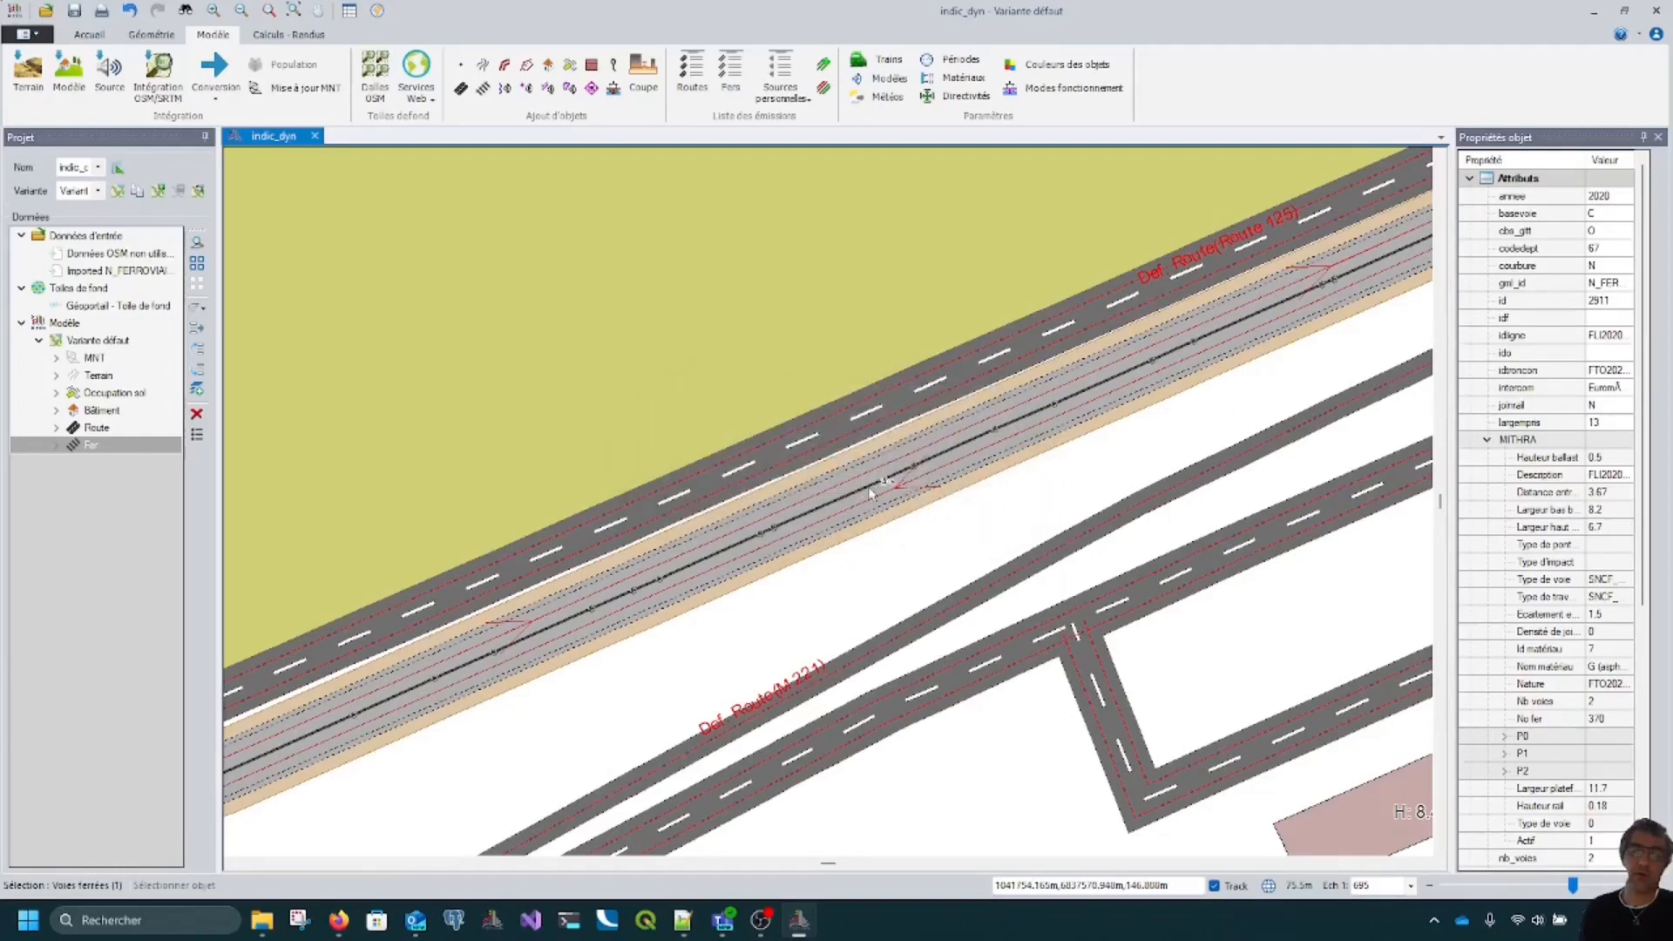
Step: Review the train types, flows per period and speeds assigned to the track beside Route 125
double_click(868, 491)
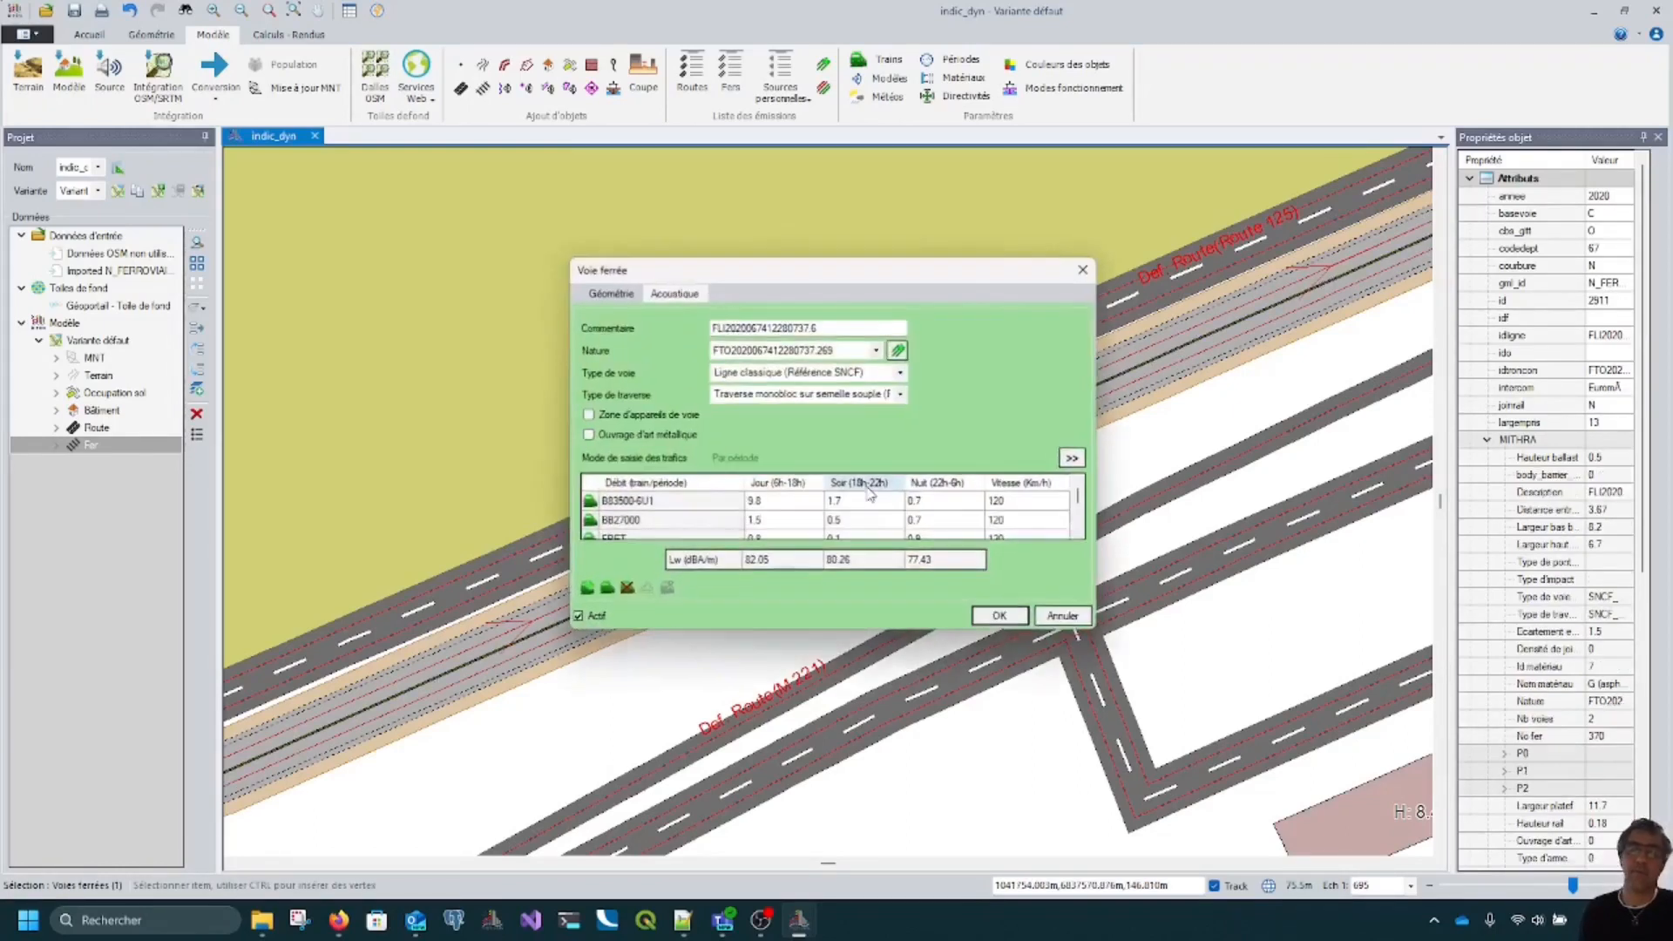
left_click(1080, 535)
left_click(1081, 535)
left_click(1080, 535)
left_click(1081, 535)
left_click(1080, 535)
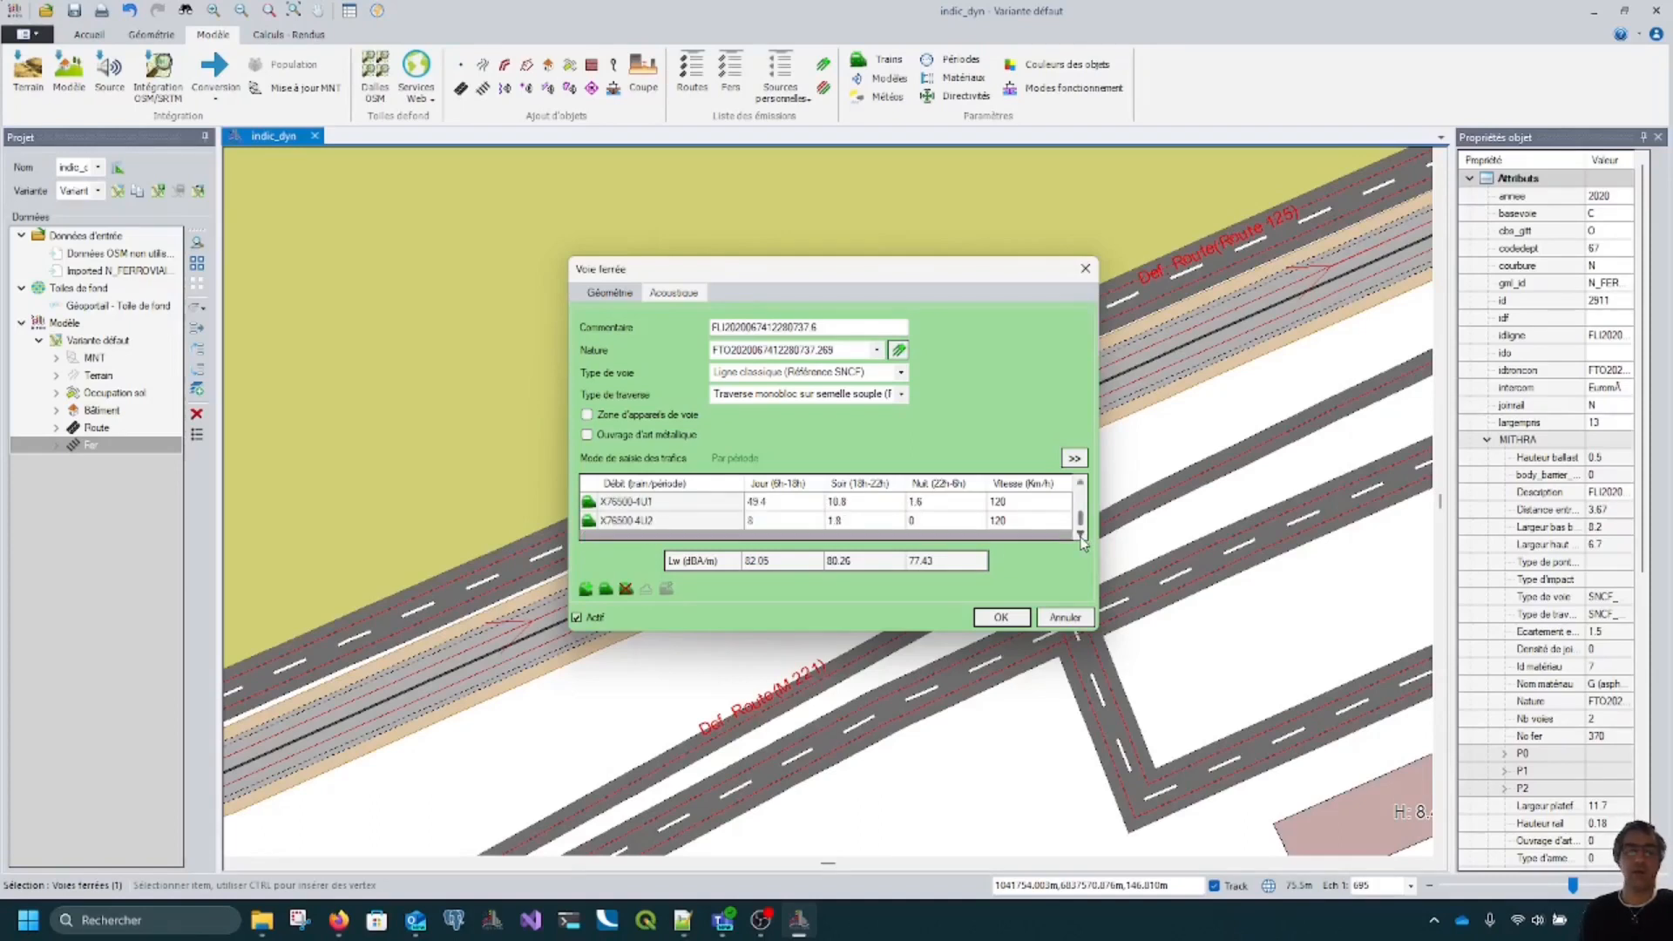
left_click(1010, 621)
Step: Review the imported train traffic on a track section of the branch northeast of the modelled area
scroll(942, 560, "down", 5)
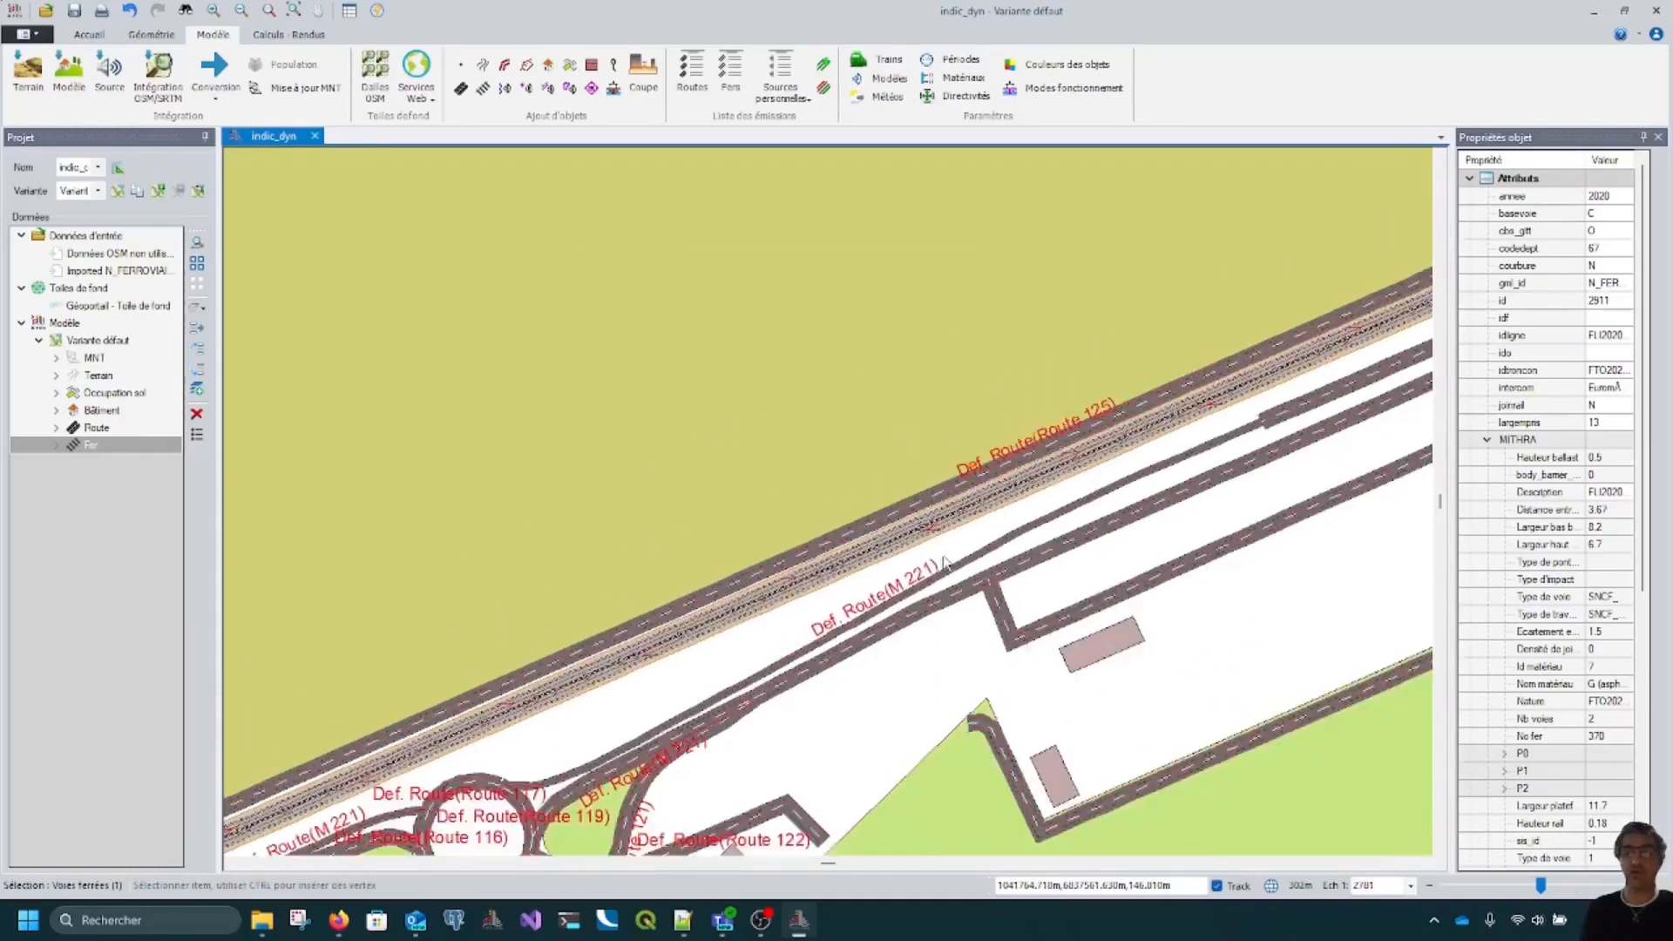
scroll(943, 559, "down", 2)
left_click_drag(1326, 417, 639, 559)
left_click_drag(1426, 335, 747, 608)
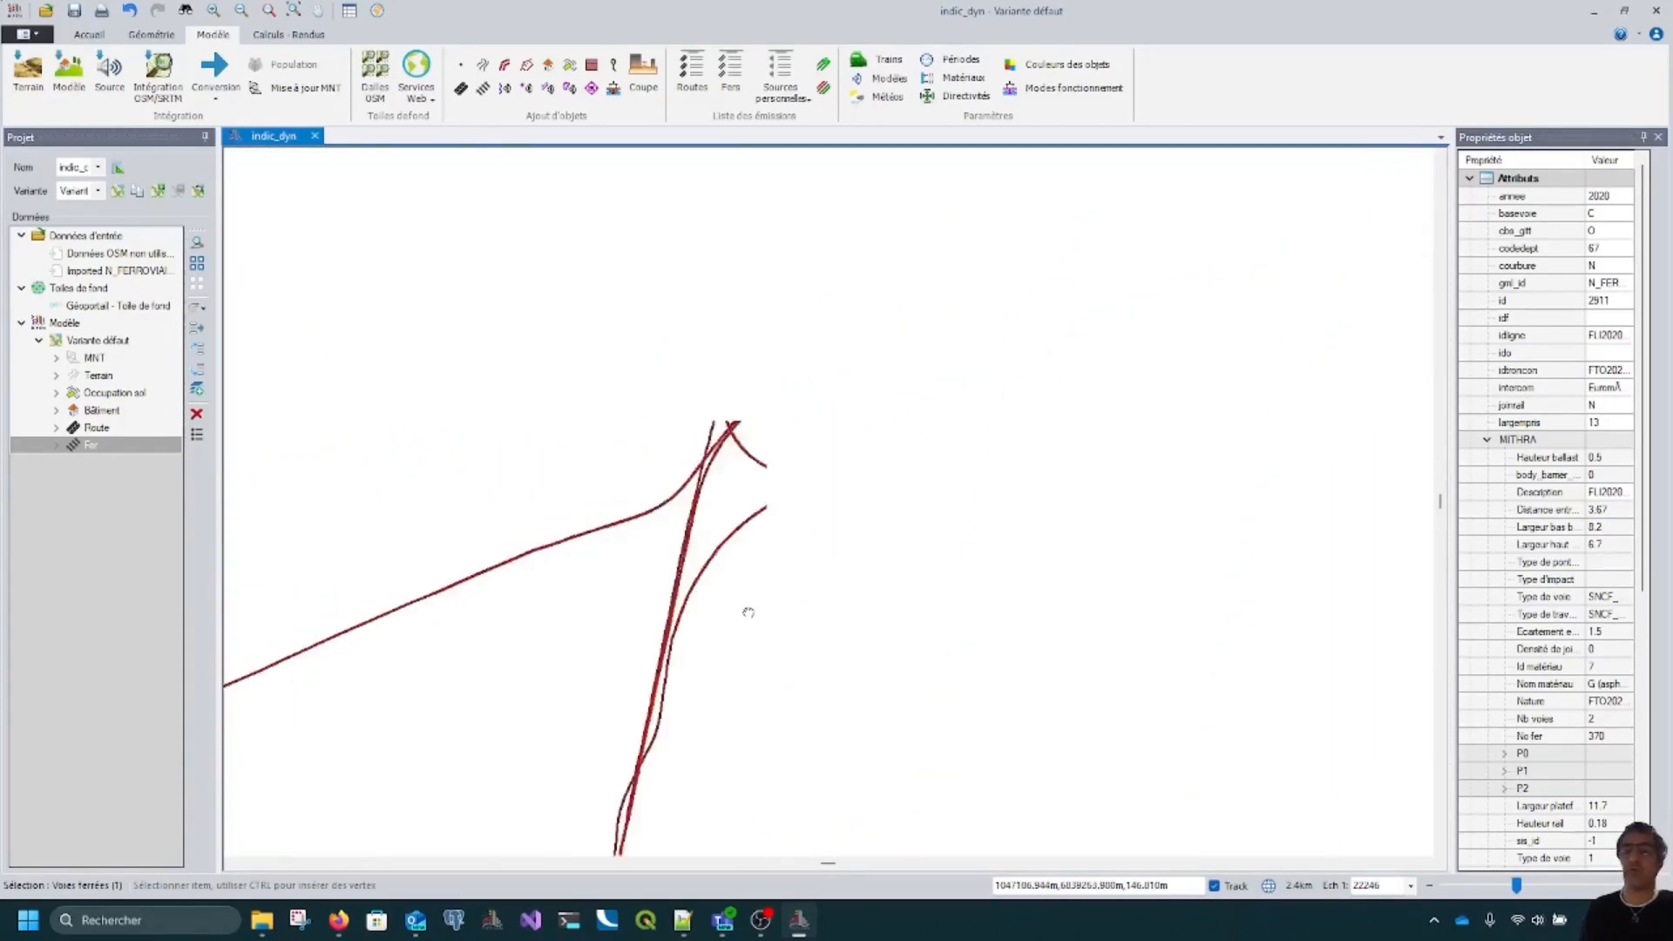
scroll(908, 447, "up", 5)
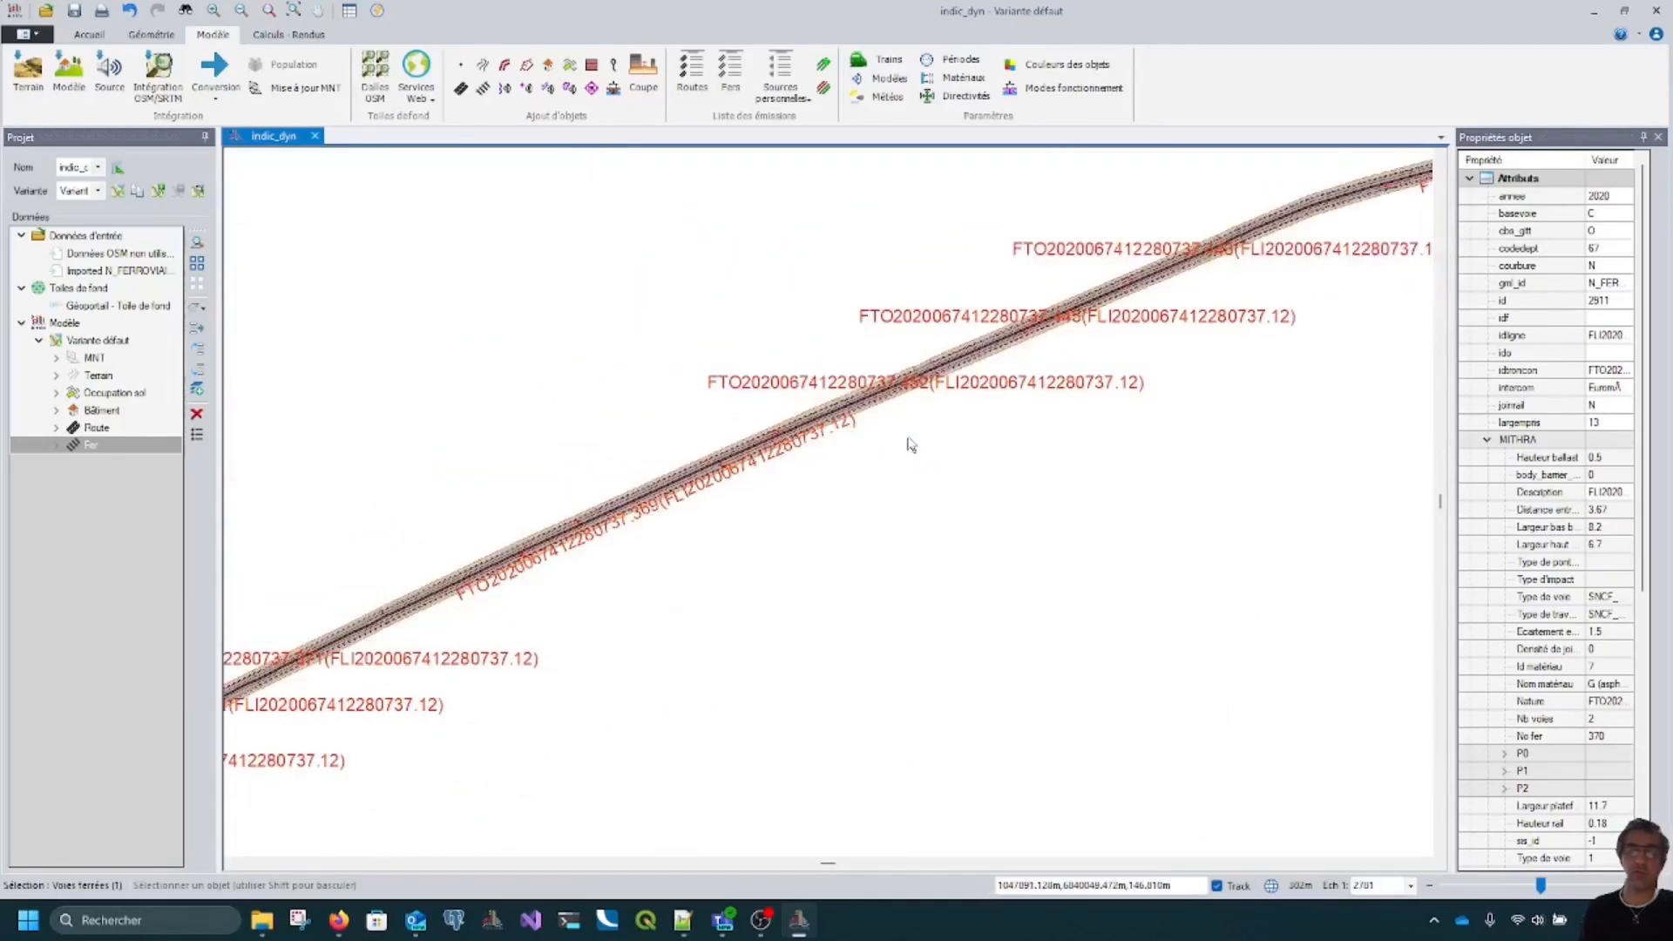
double_click(829, 413)
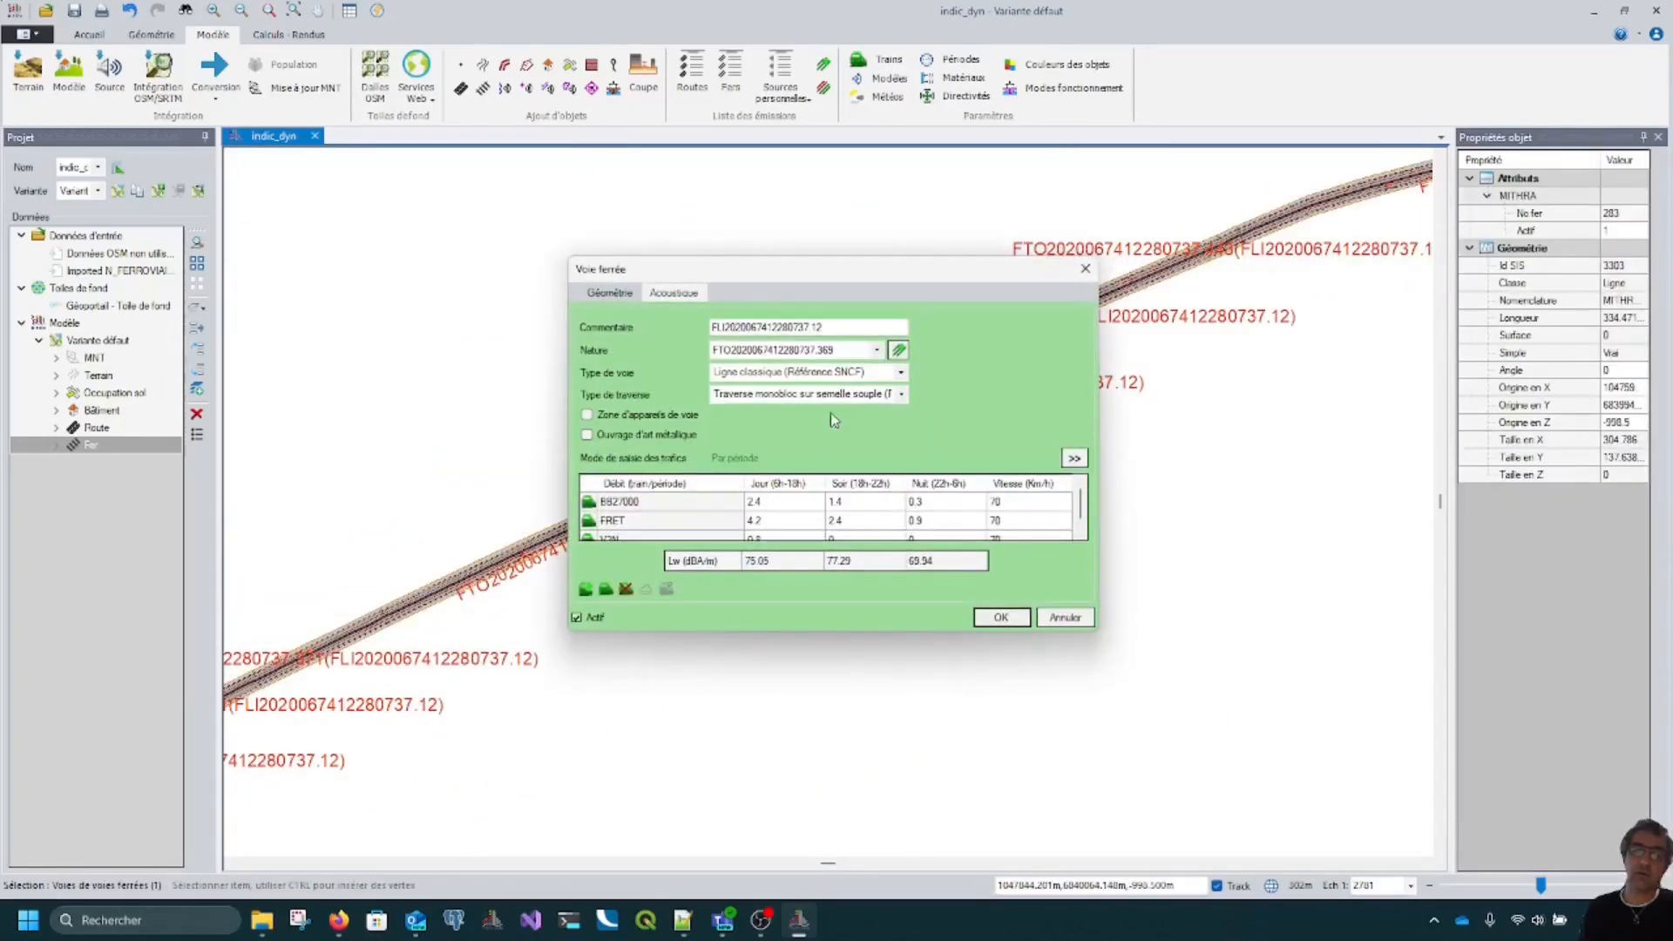
scroll(996, 533, "down", 1)
scroll(995, 533, "up", 1)
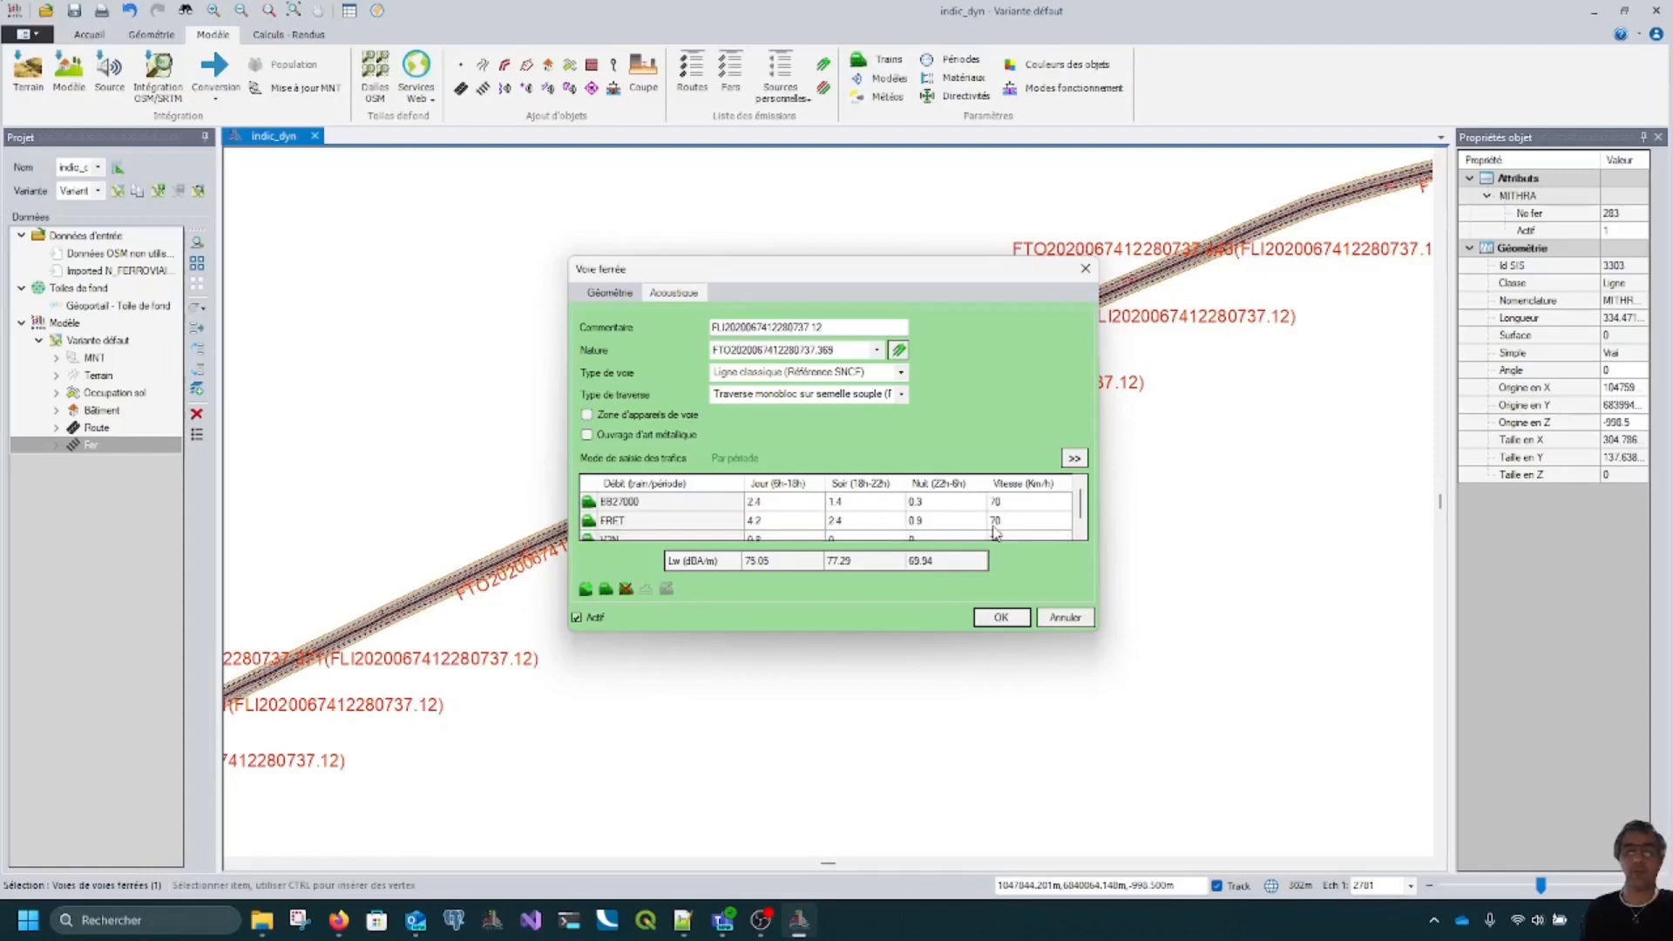
left_click(1001, 617)
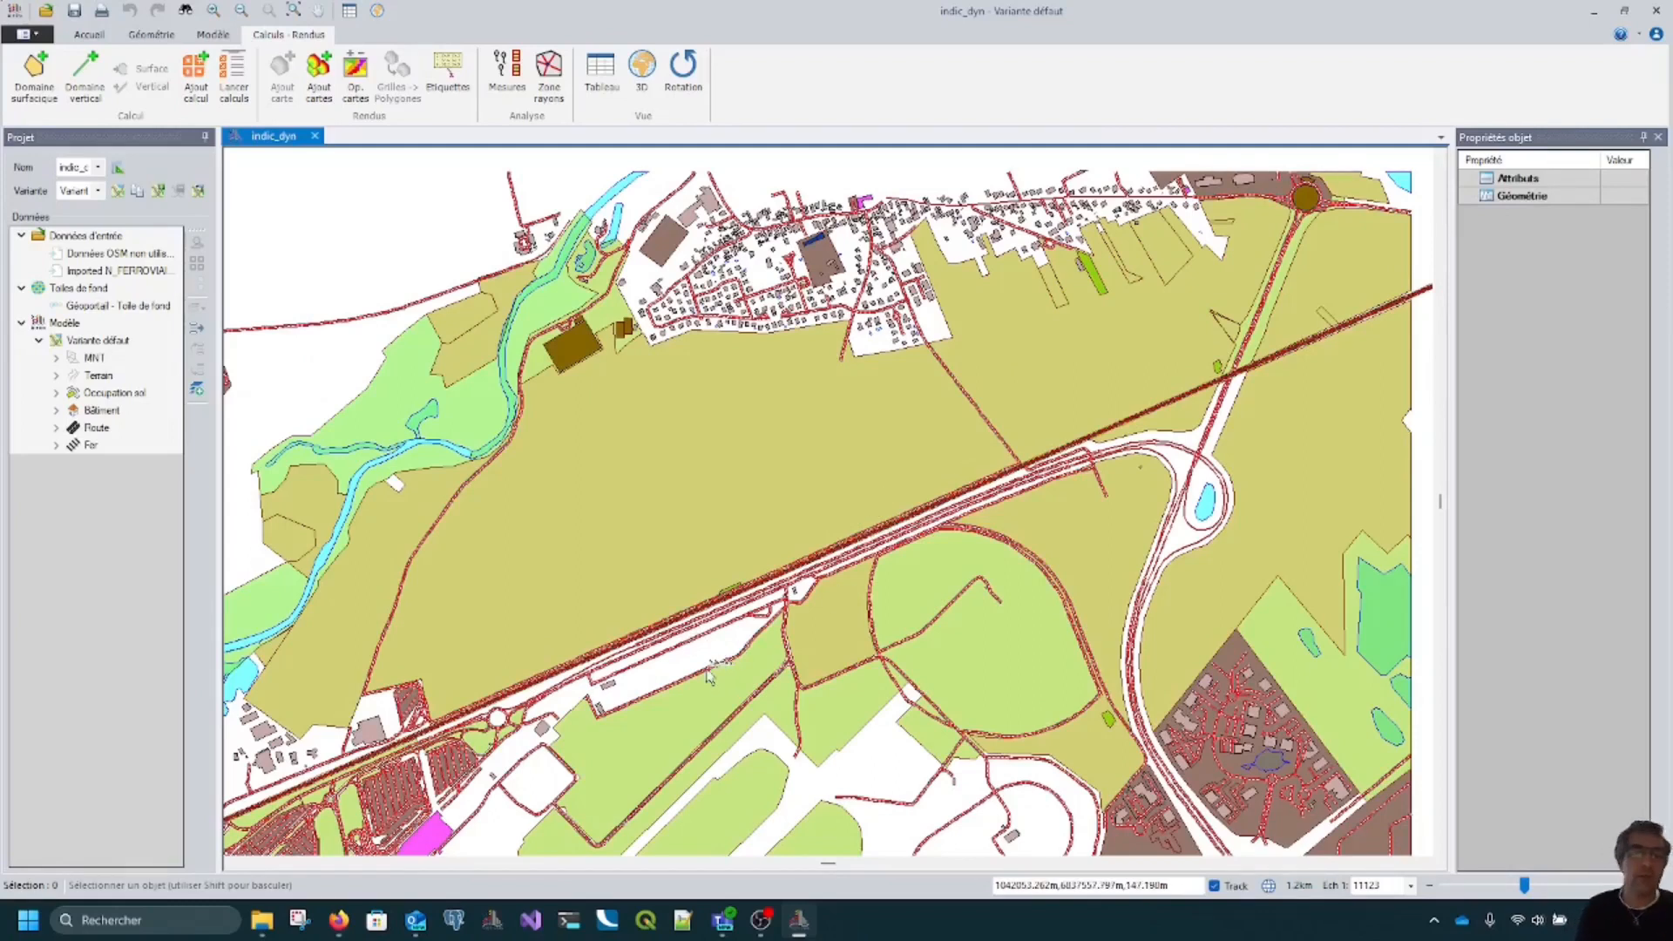
Step: Add a free receiver 4 m high in the white open strip just south of the railway line
left_click_drag(747, 688, 794, 513)
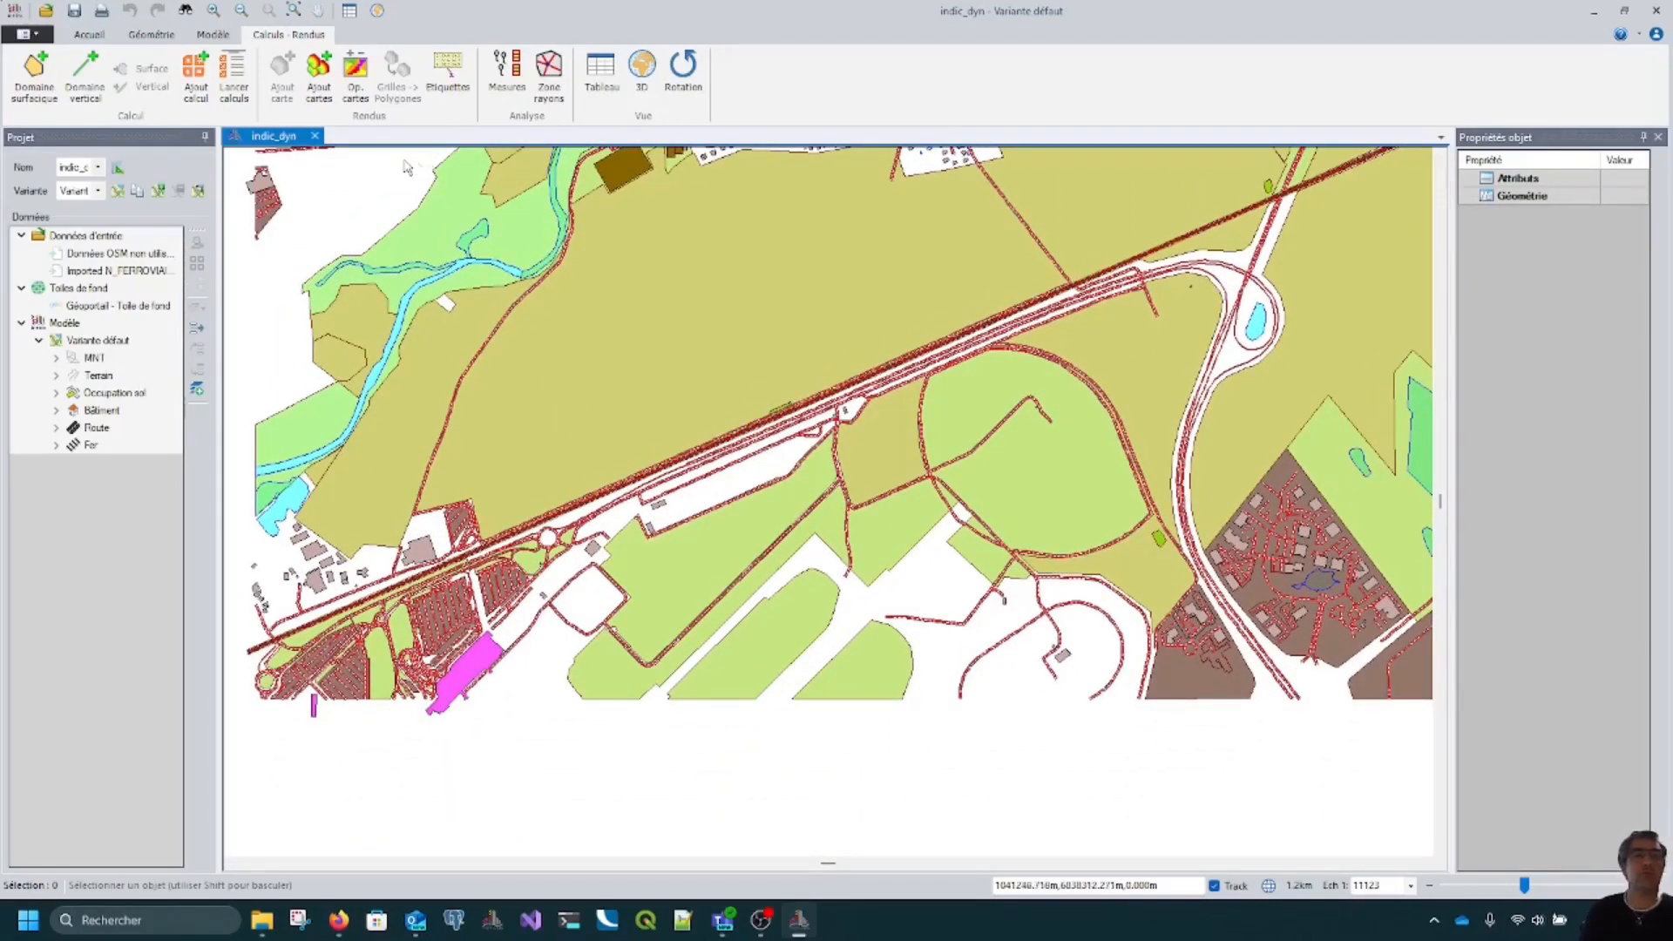
left_click(228, 39)
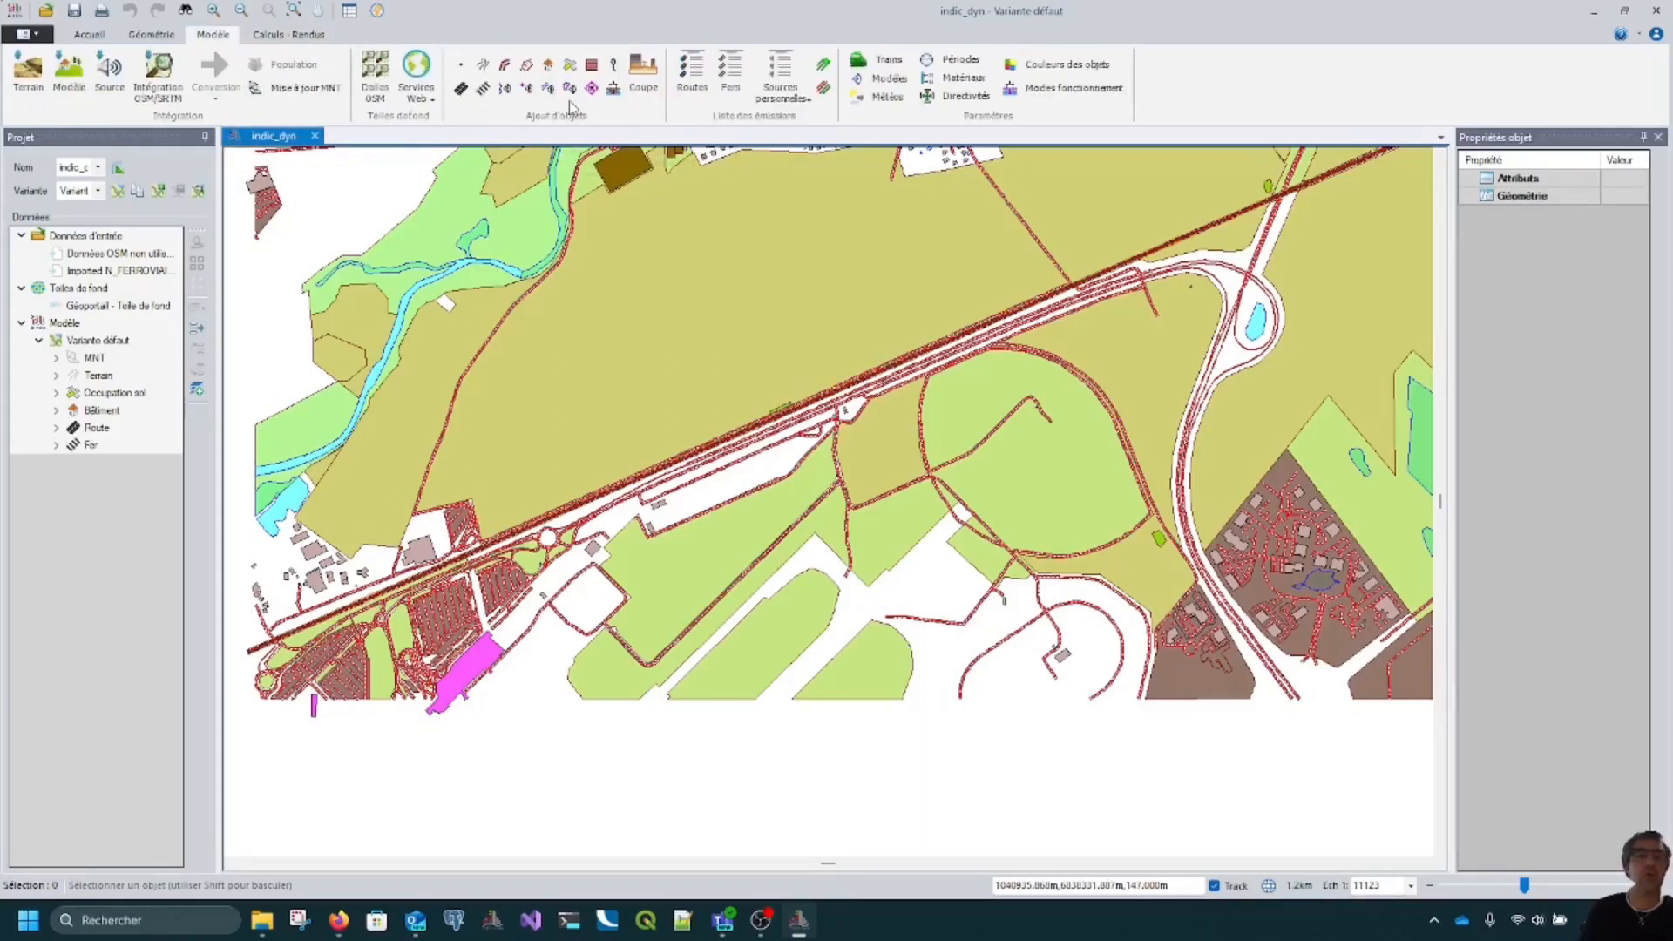
left_click(614, 65)
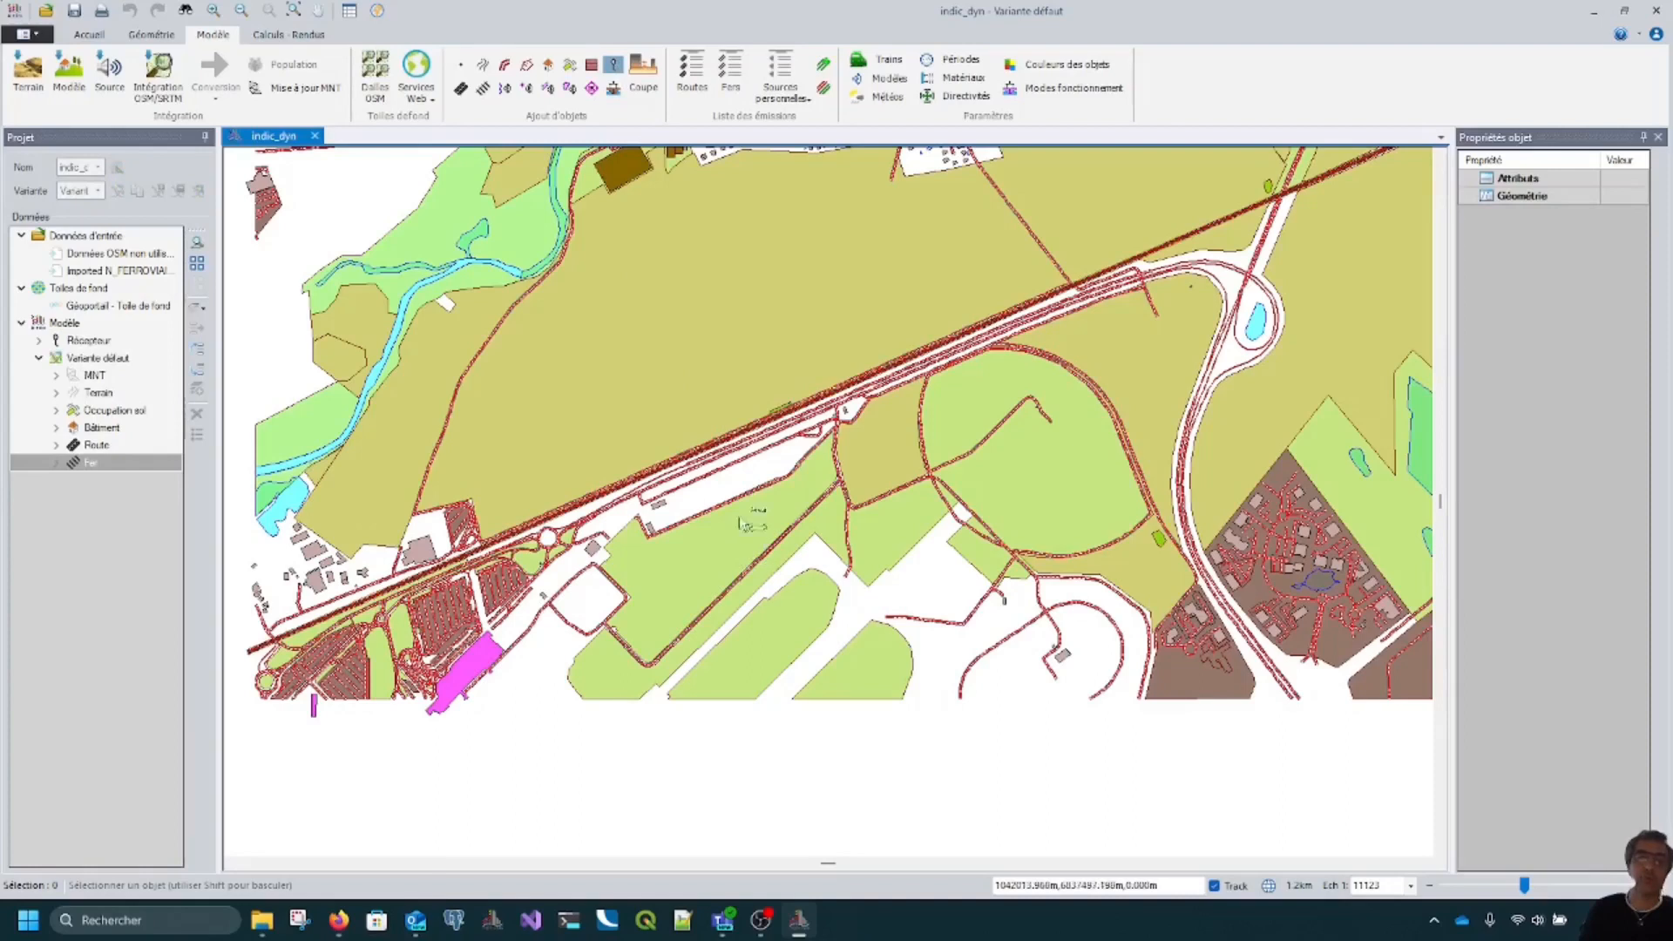
left_click(740, 480)
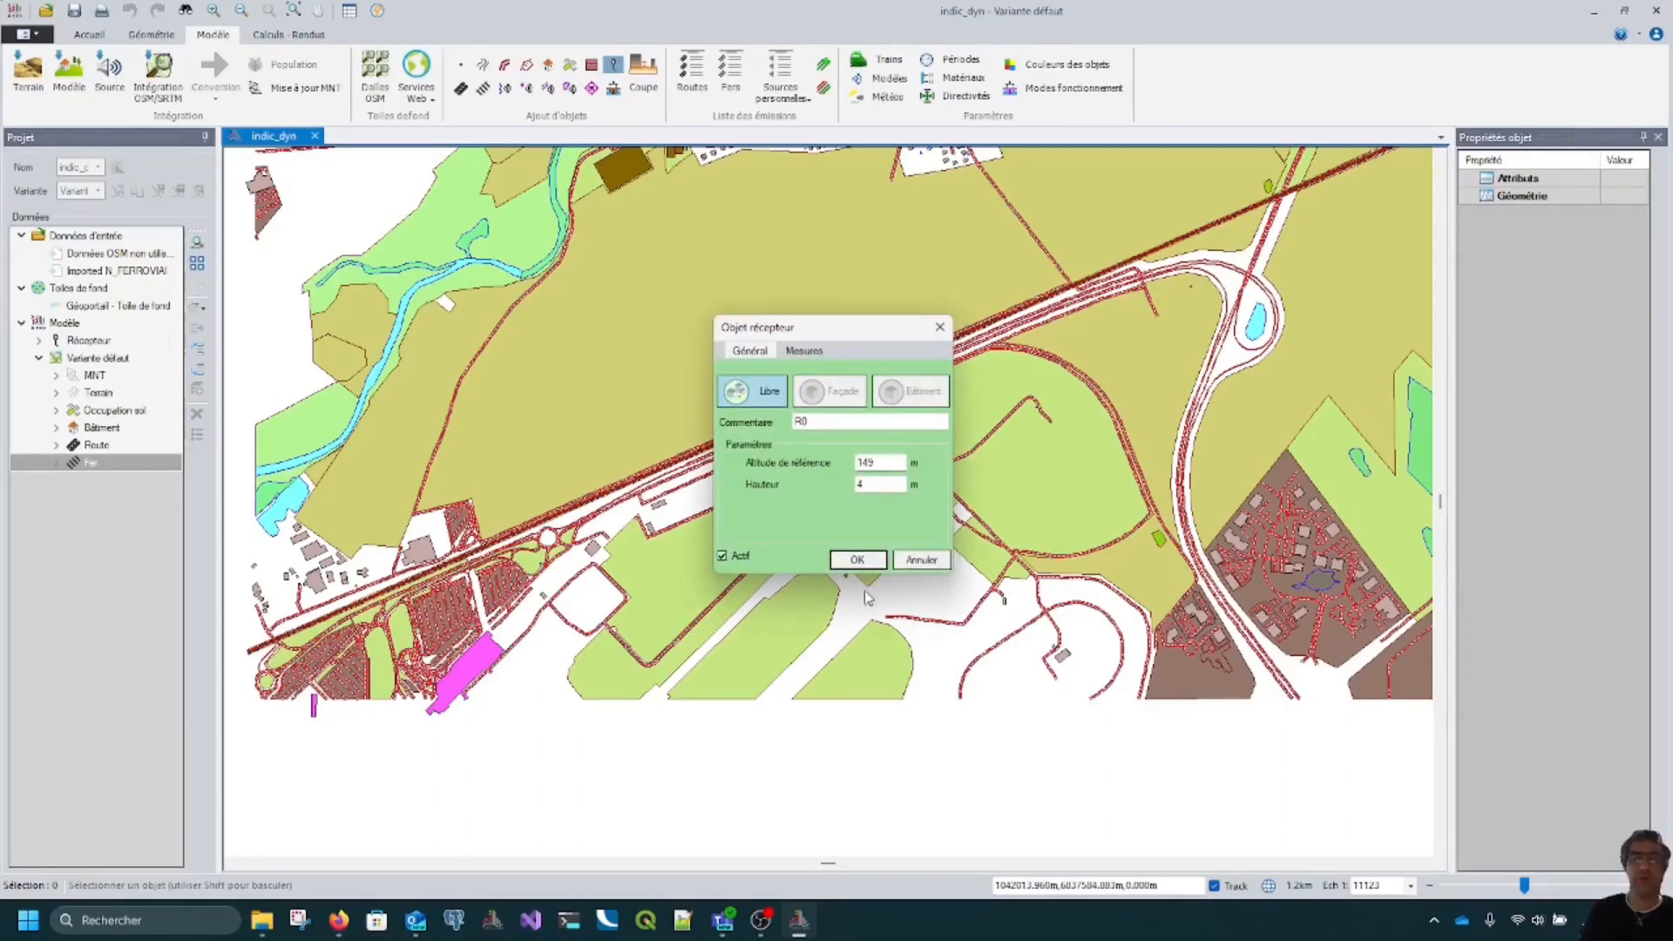
left_click(859, 561)
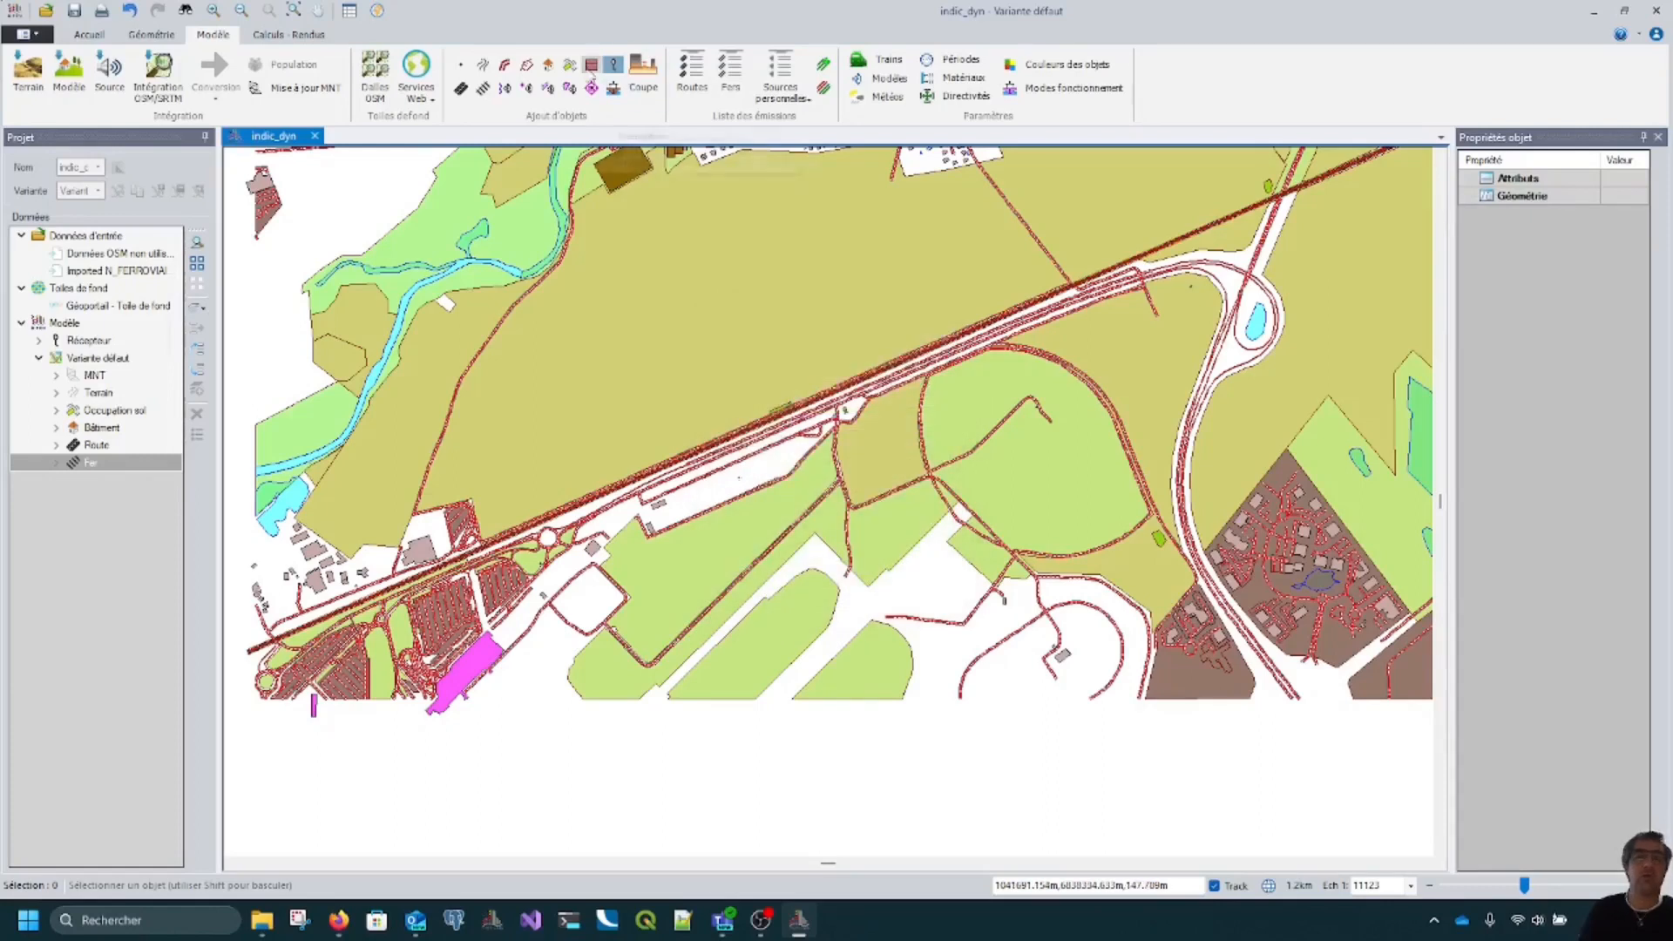
Step: Add a second free receiver 4 m high in the open area near the model's southern edge, west of the curved road
left_click(614, 66)
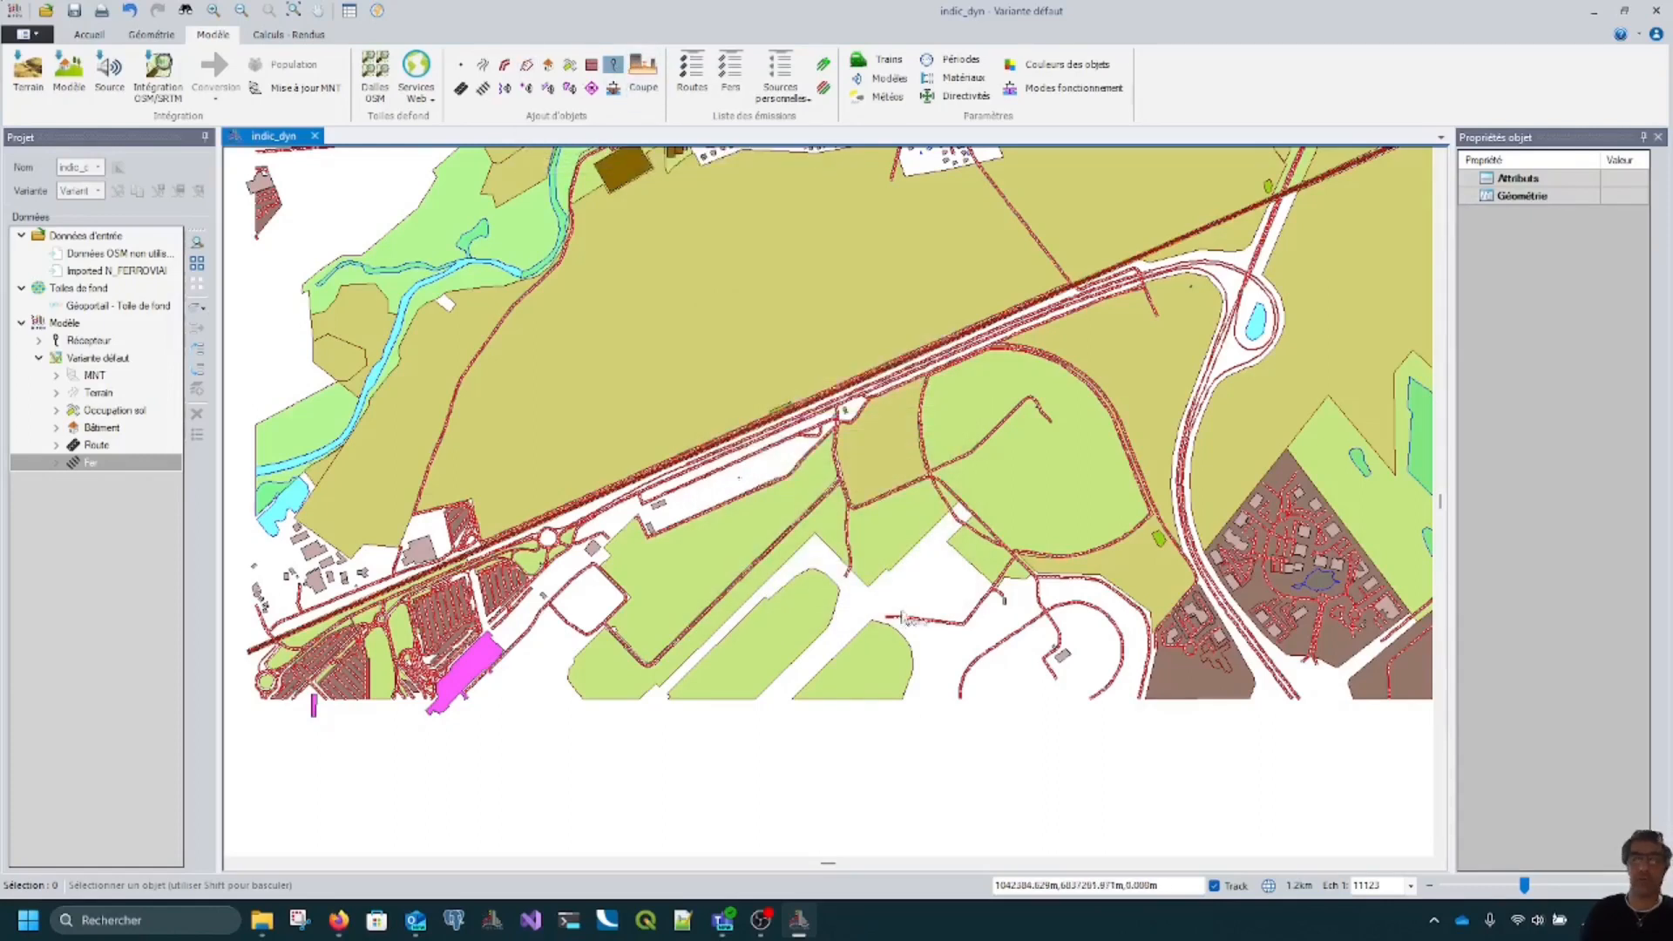
left_click(951, 667)
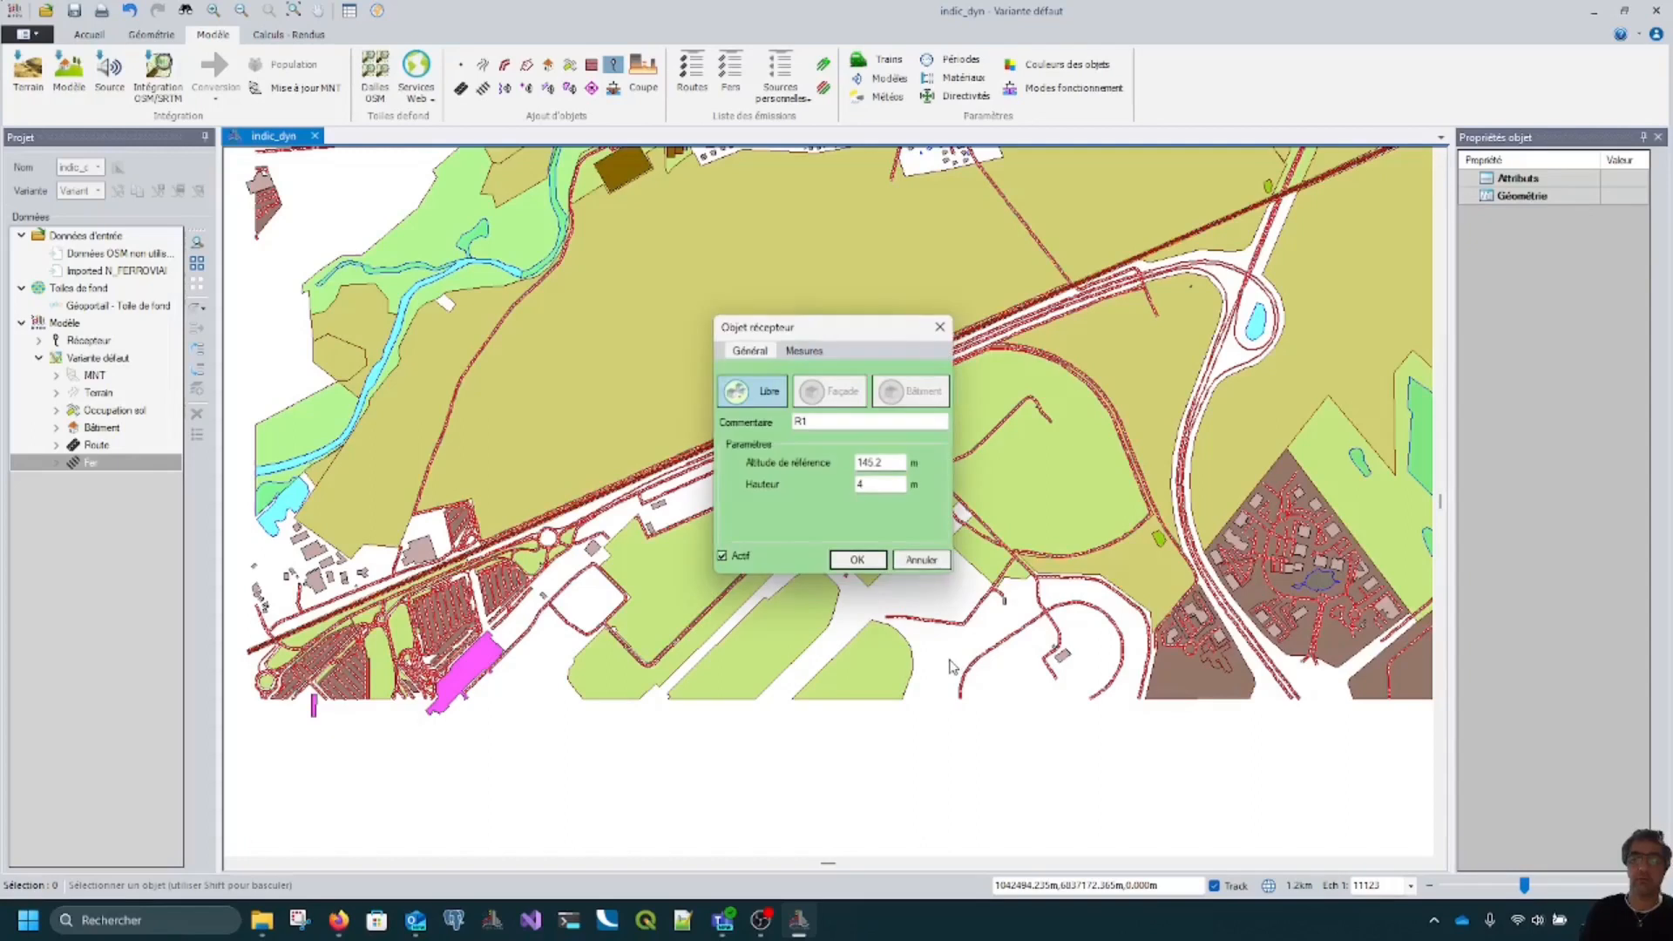
left_click(858, 562)
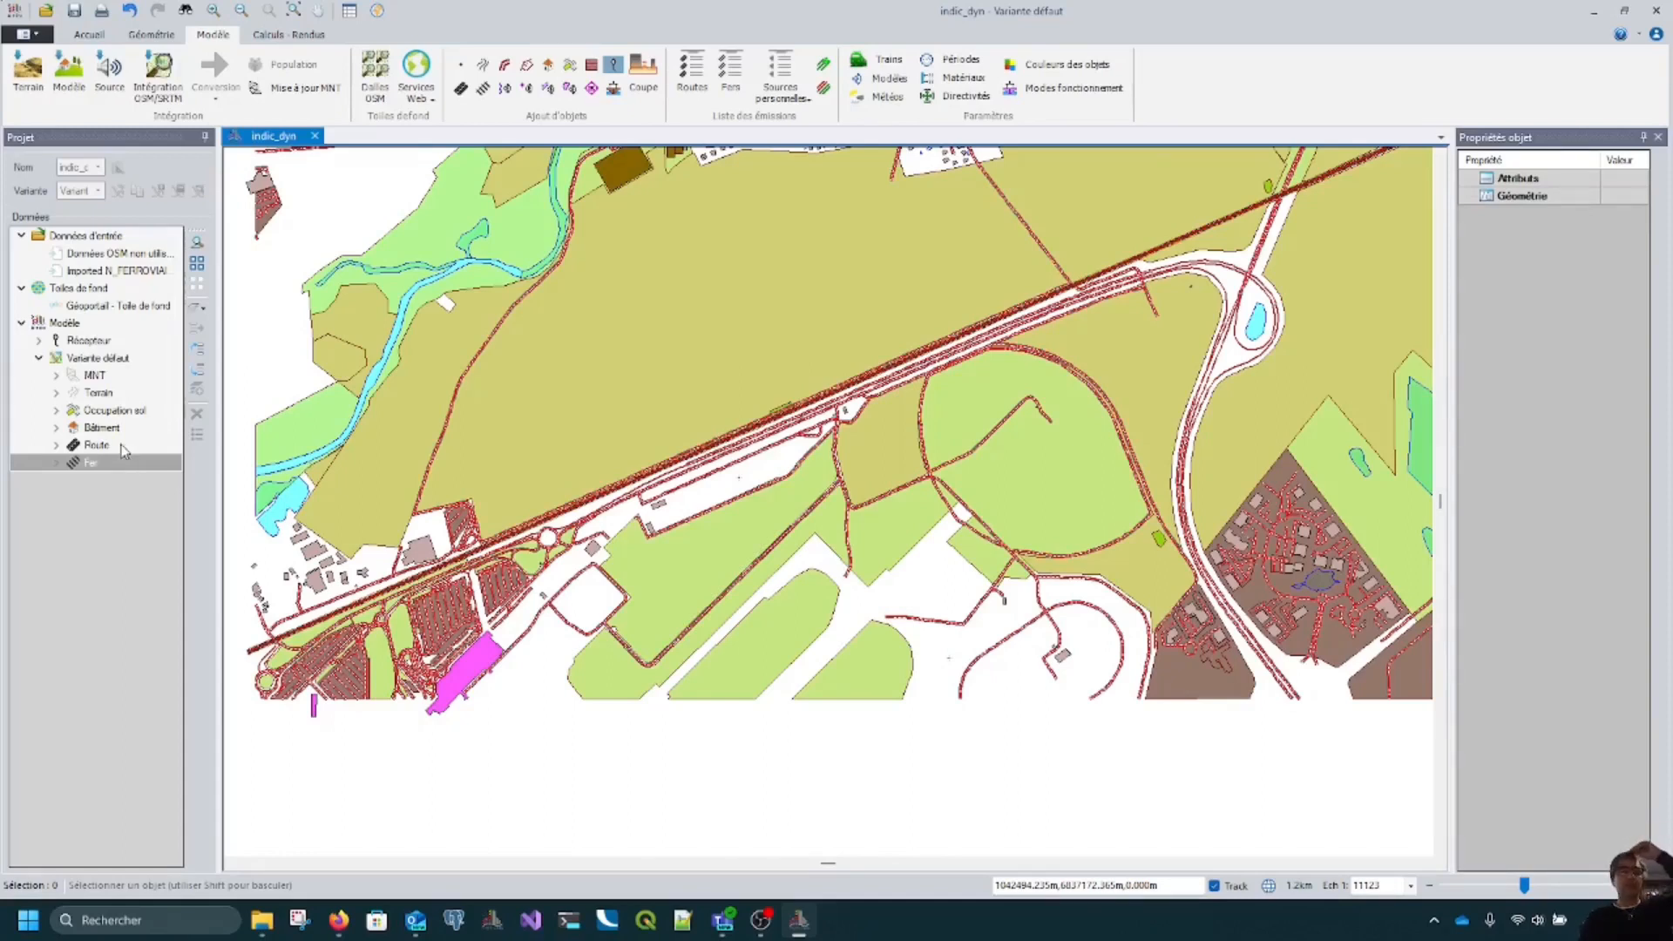
Step: Draw a surface calculation domain as a rectangle about 2200 m wide and 1200 m high around the railway and both receivers
left_click(161, 87)
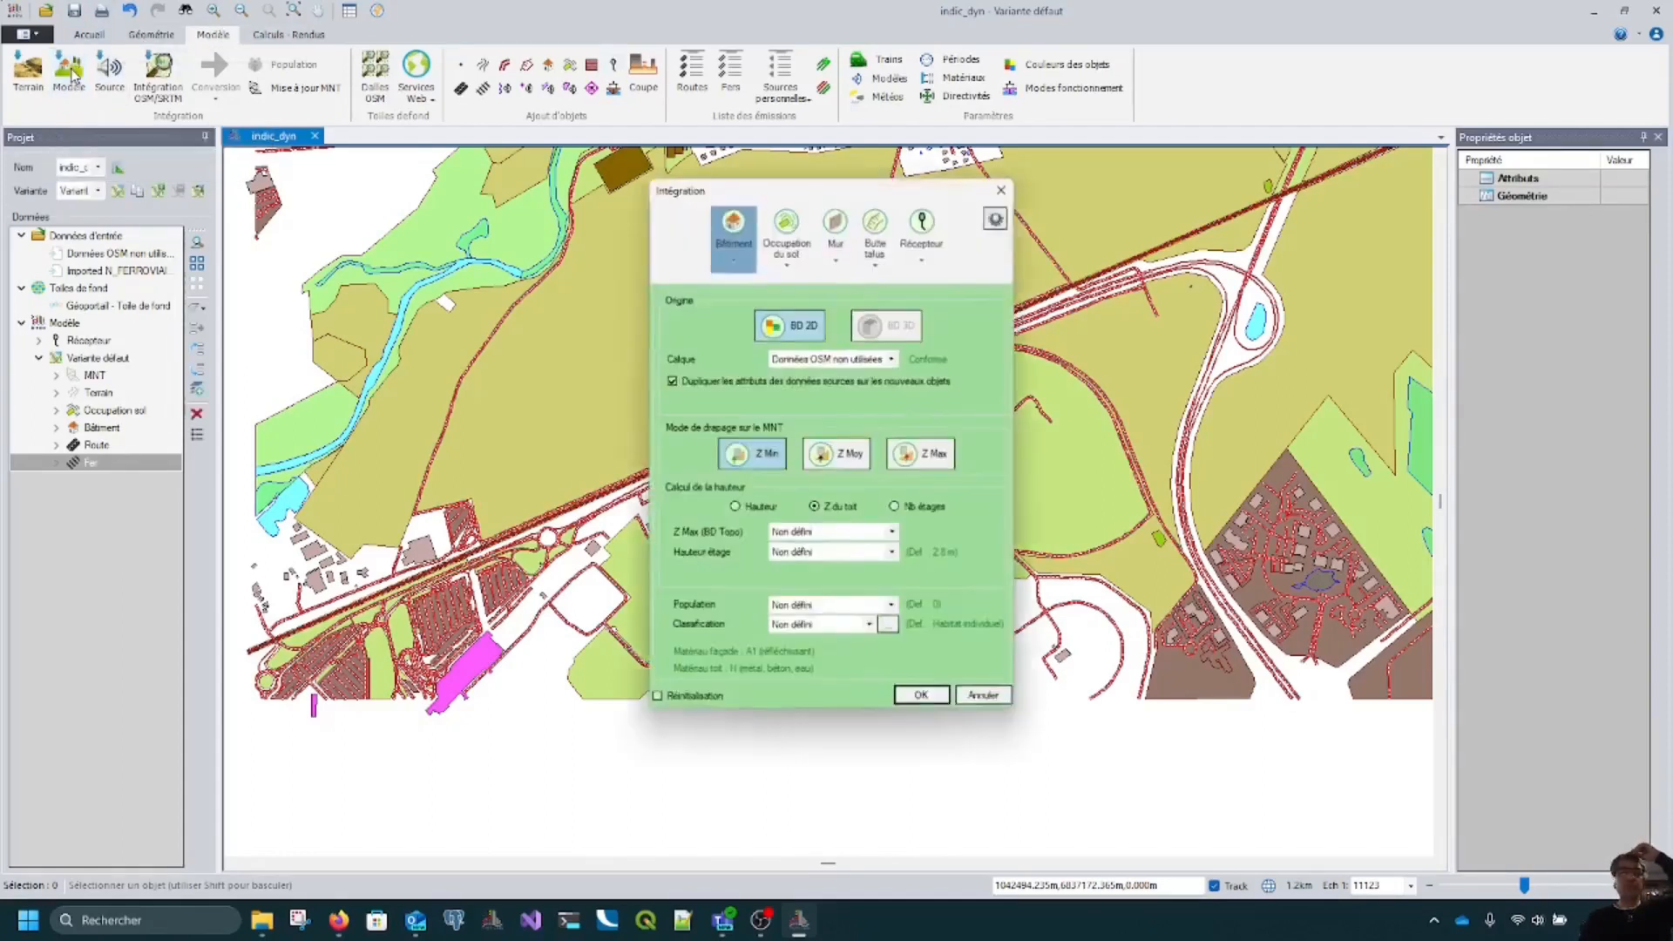
left_click(1008, 181)
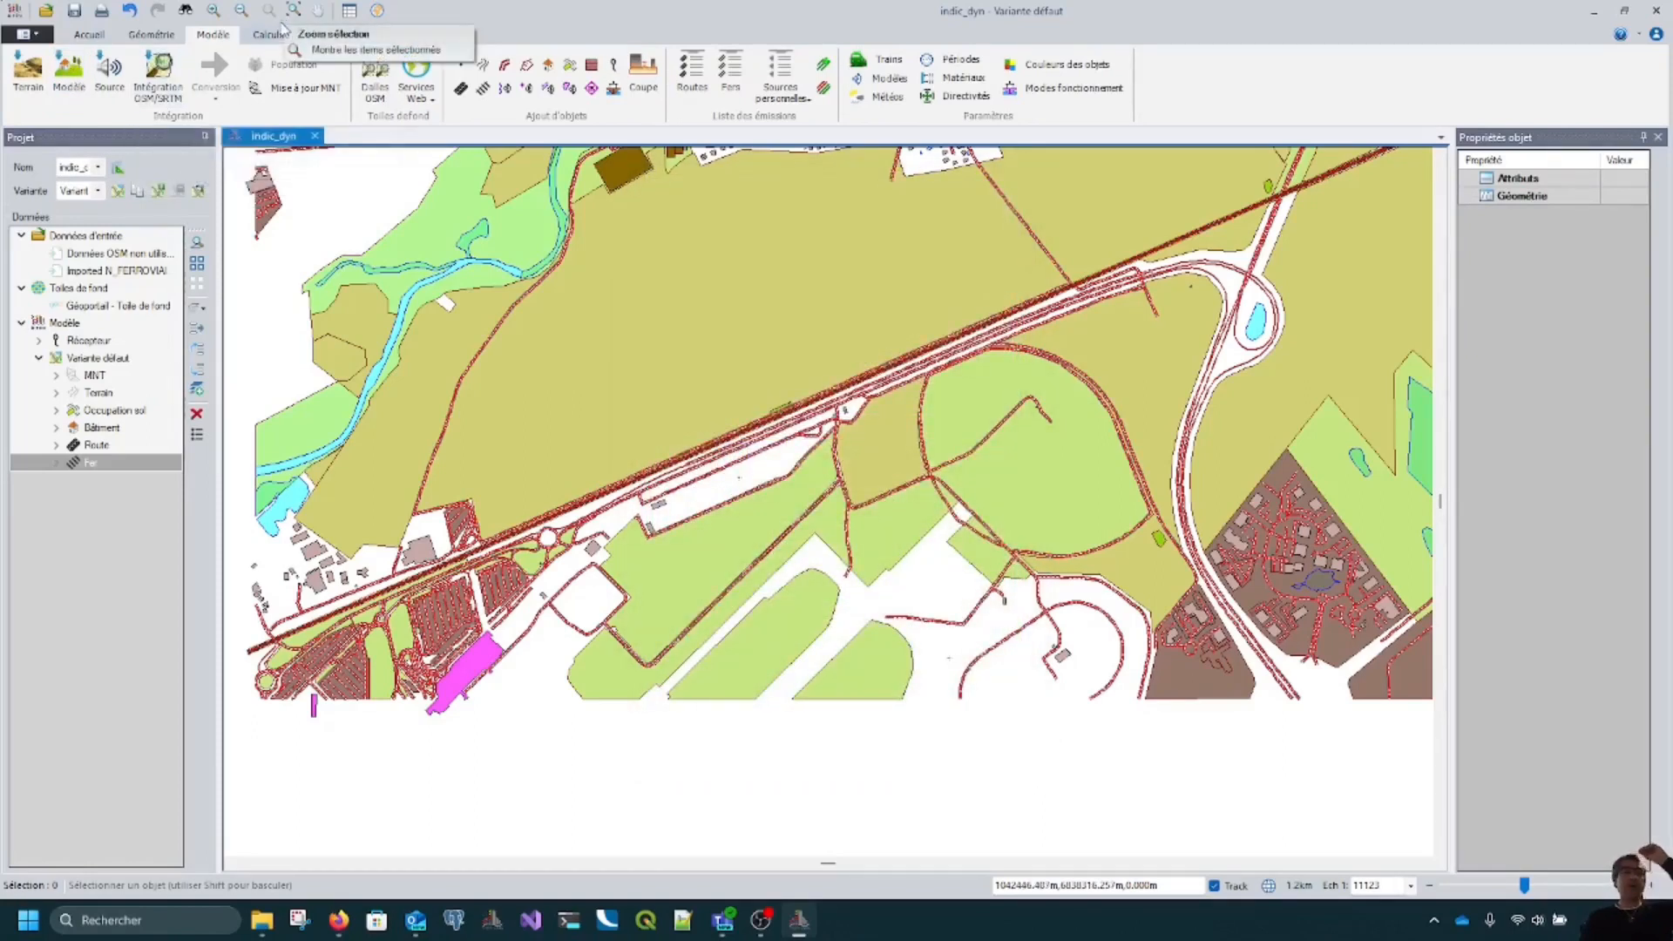
left_click(281, 34)
left_click(35, 76)
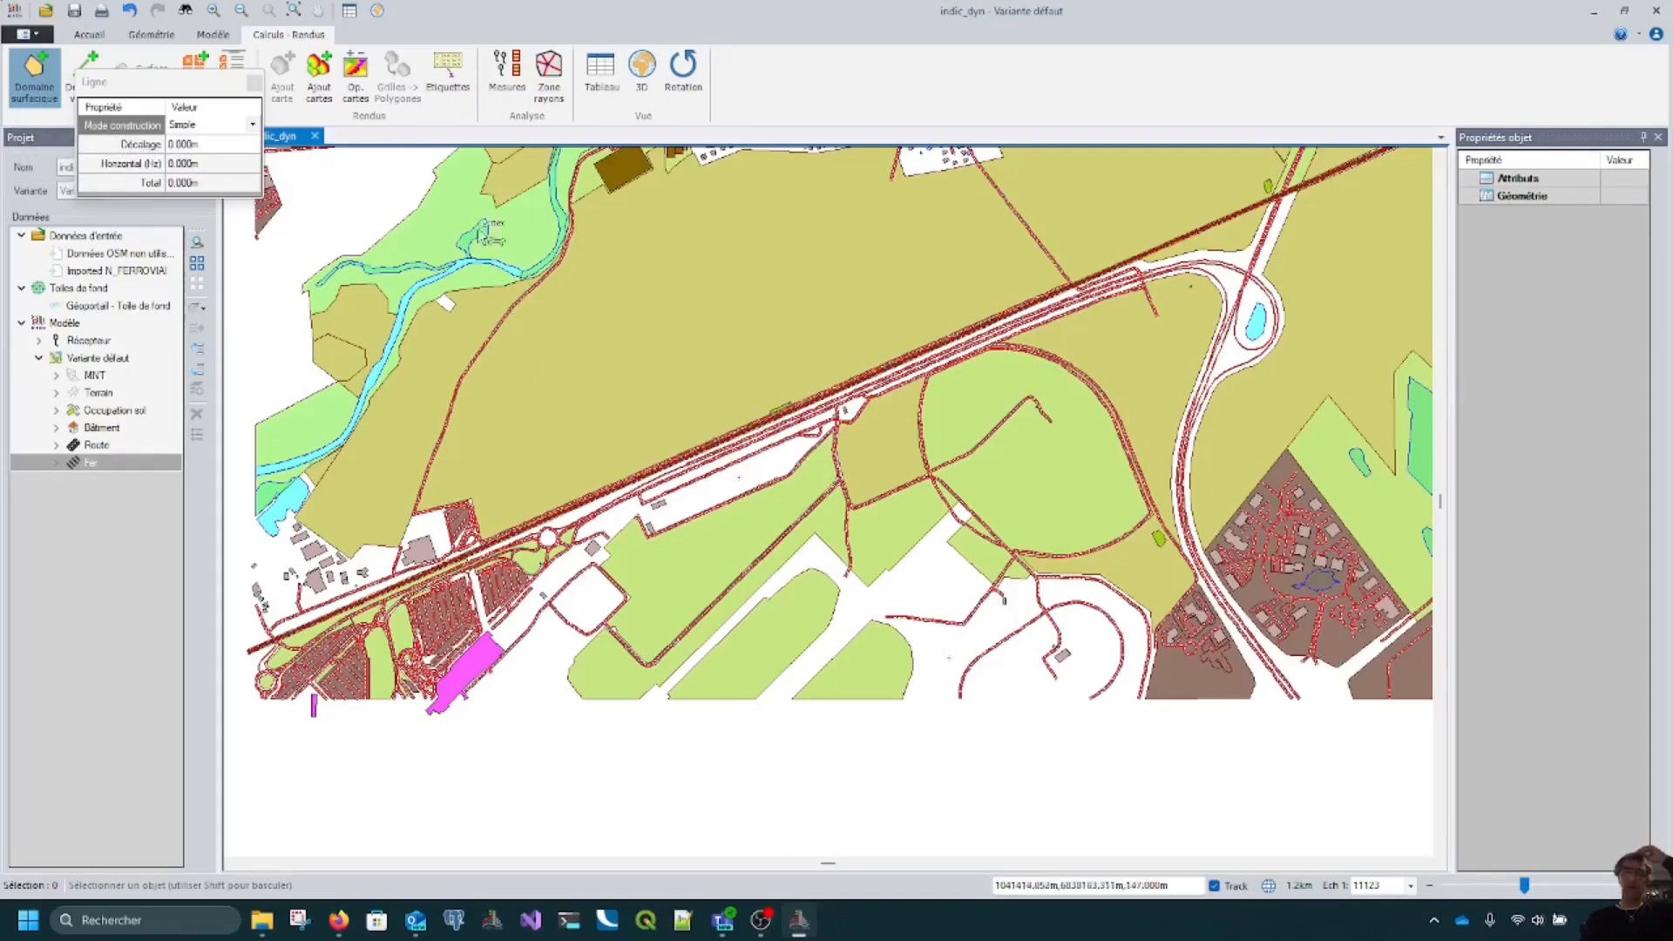
left_click(438, 179)
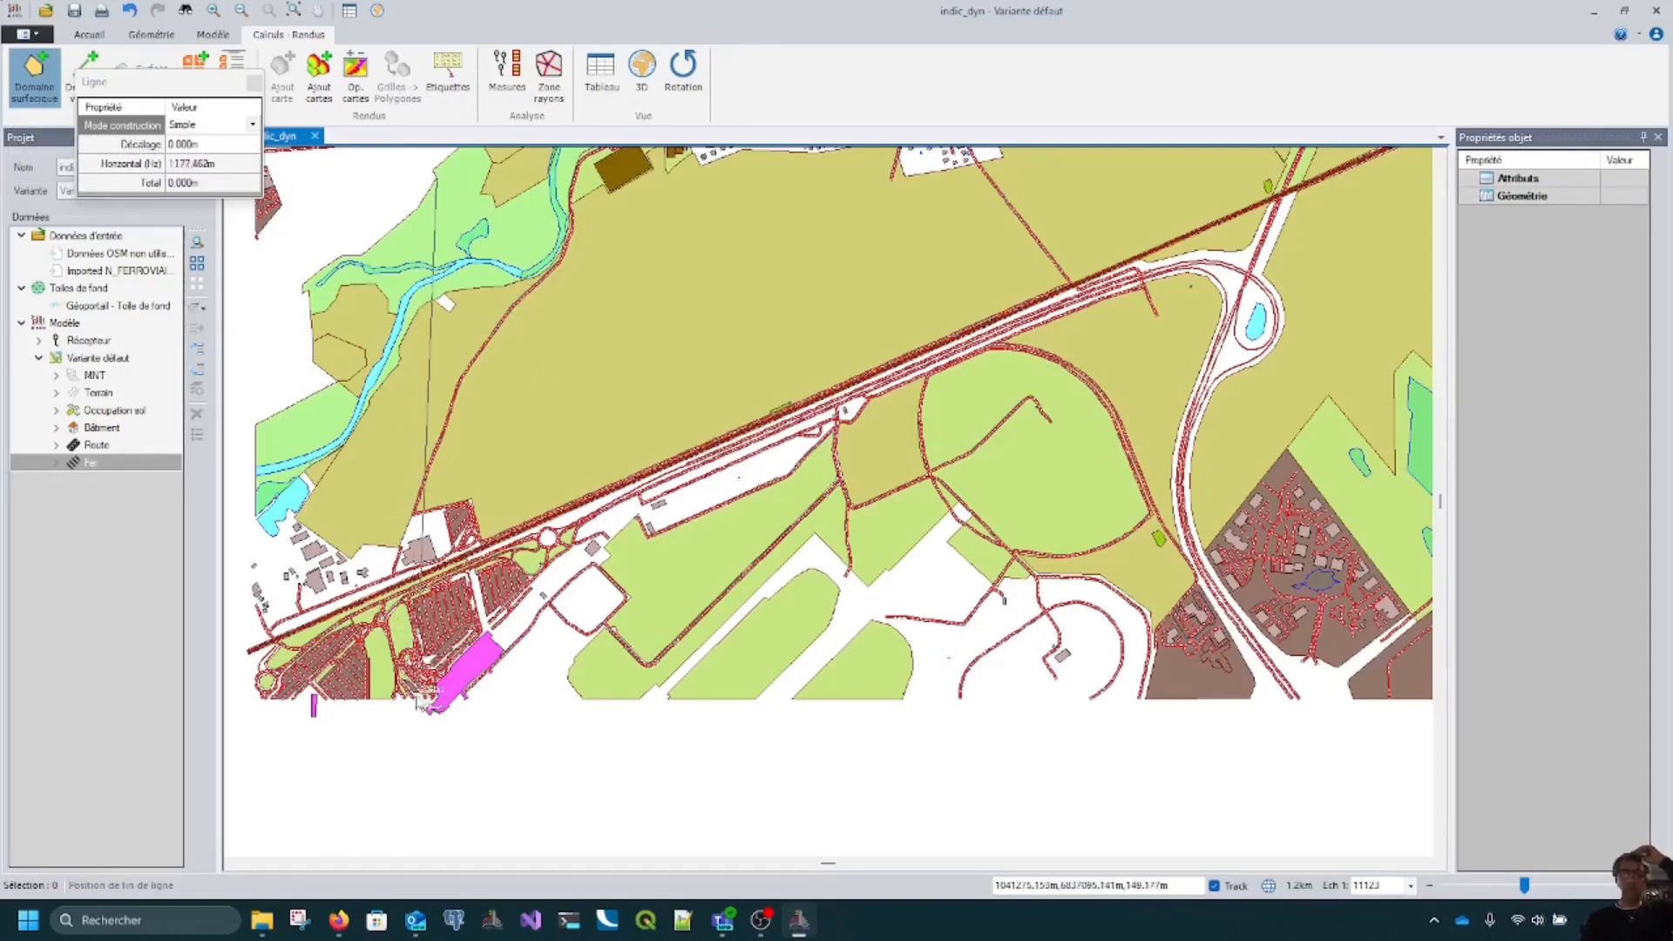
left_click(431, 695)
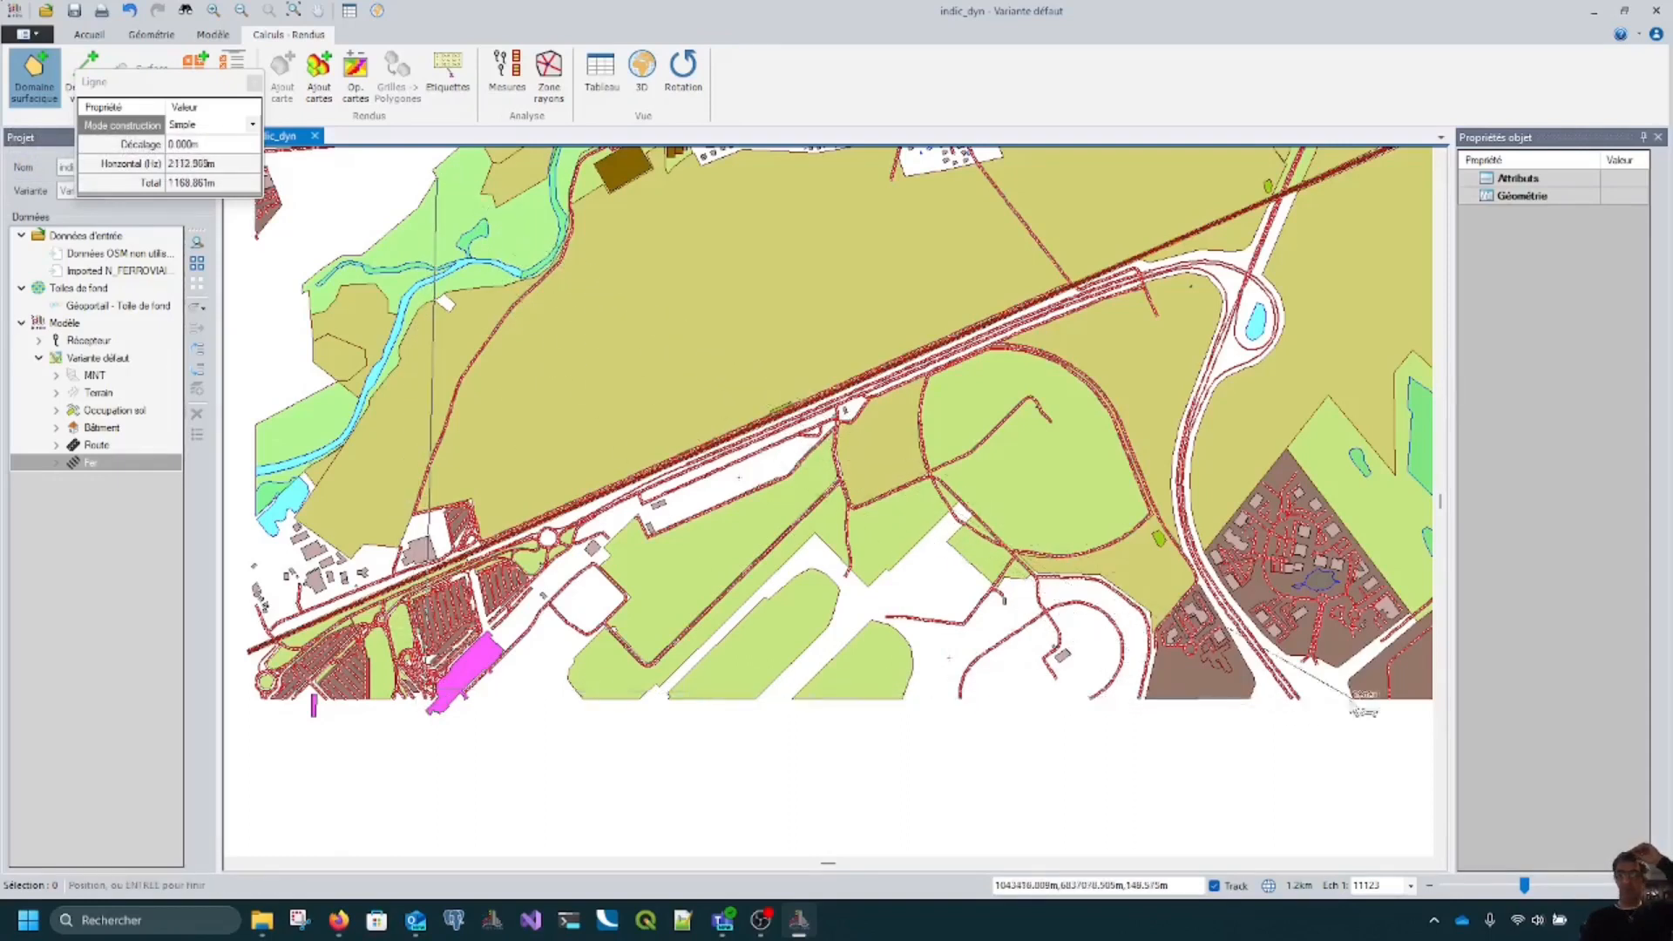
left_click(1394, 693)
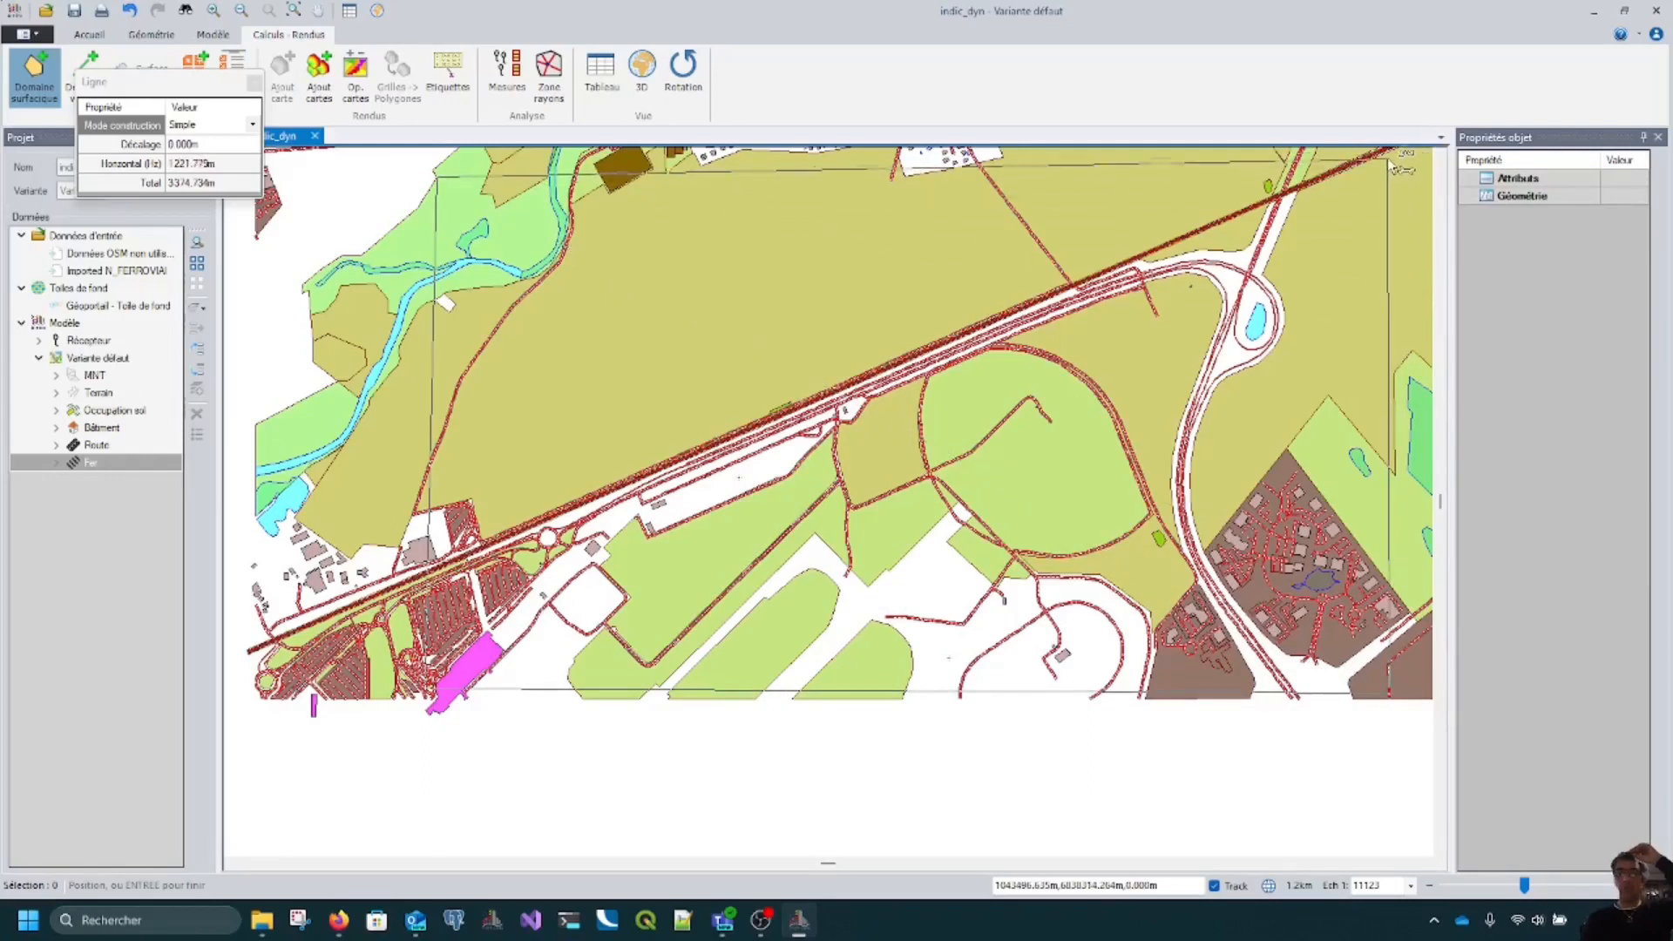
left_click(1385, 156)
key("Return")
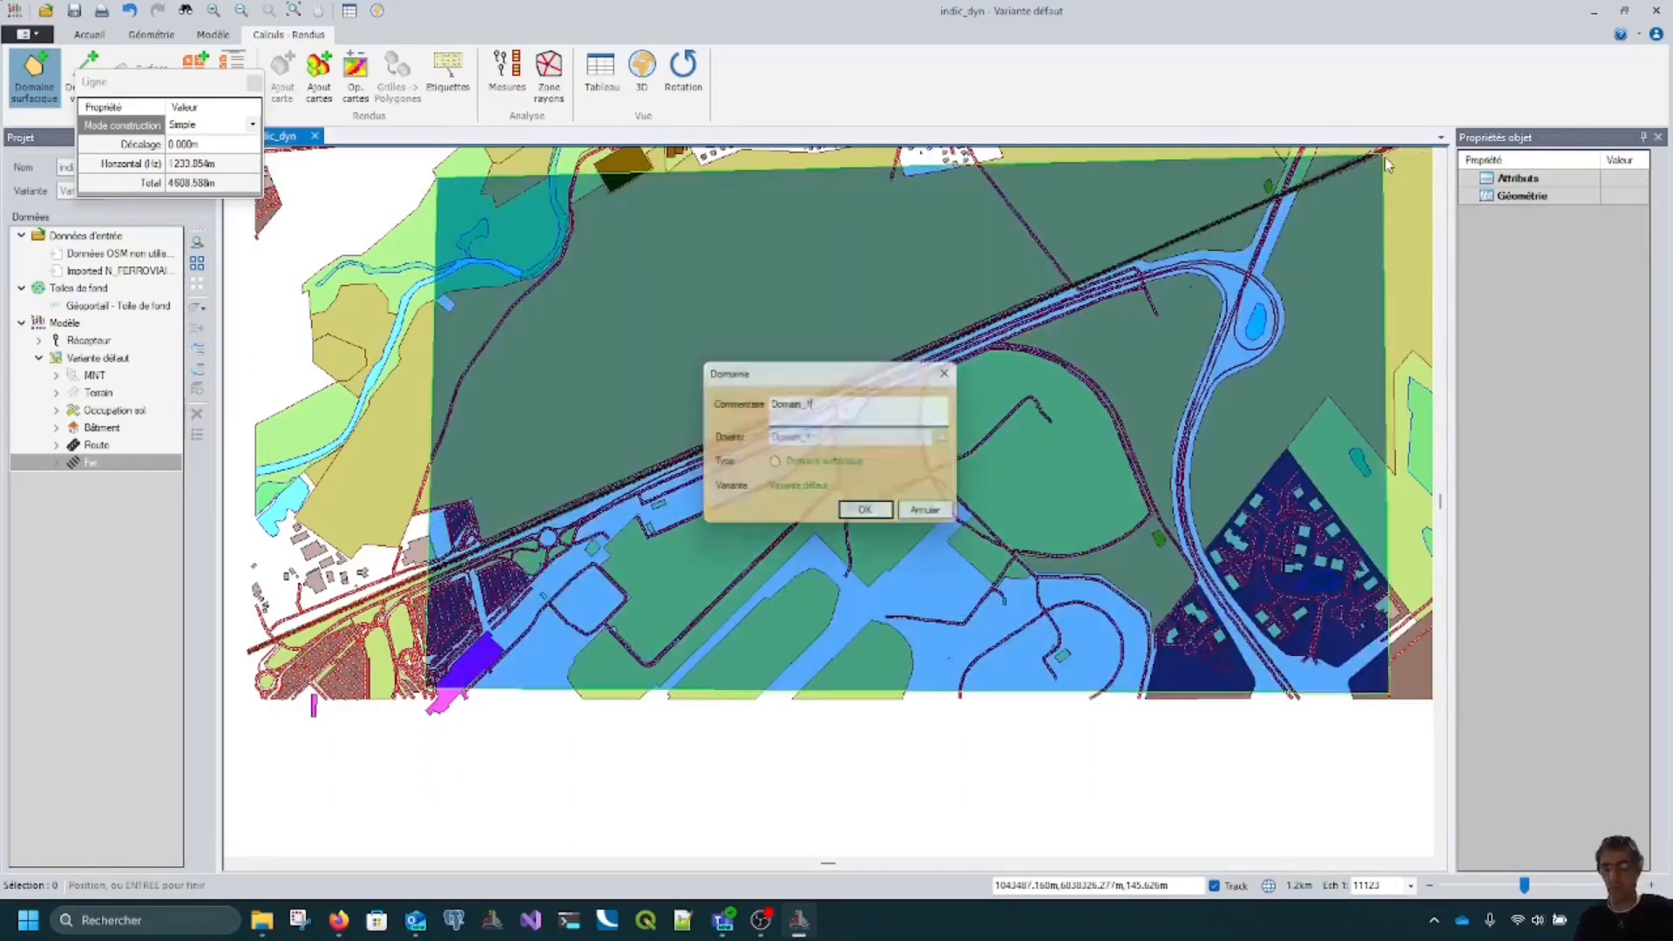
left_click(881, 518)
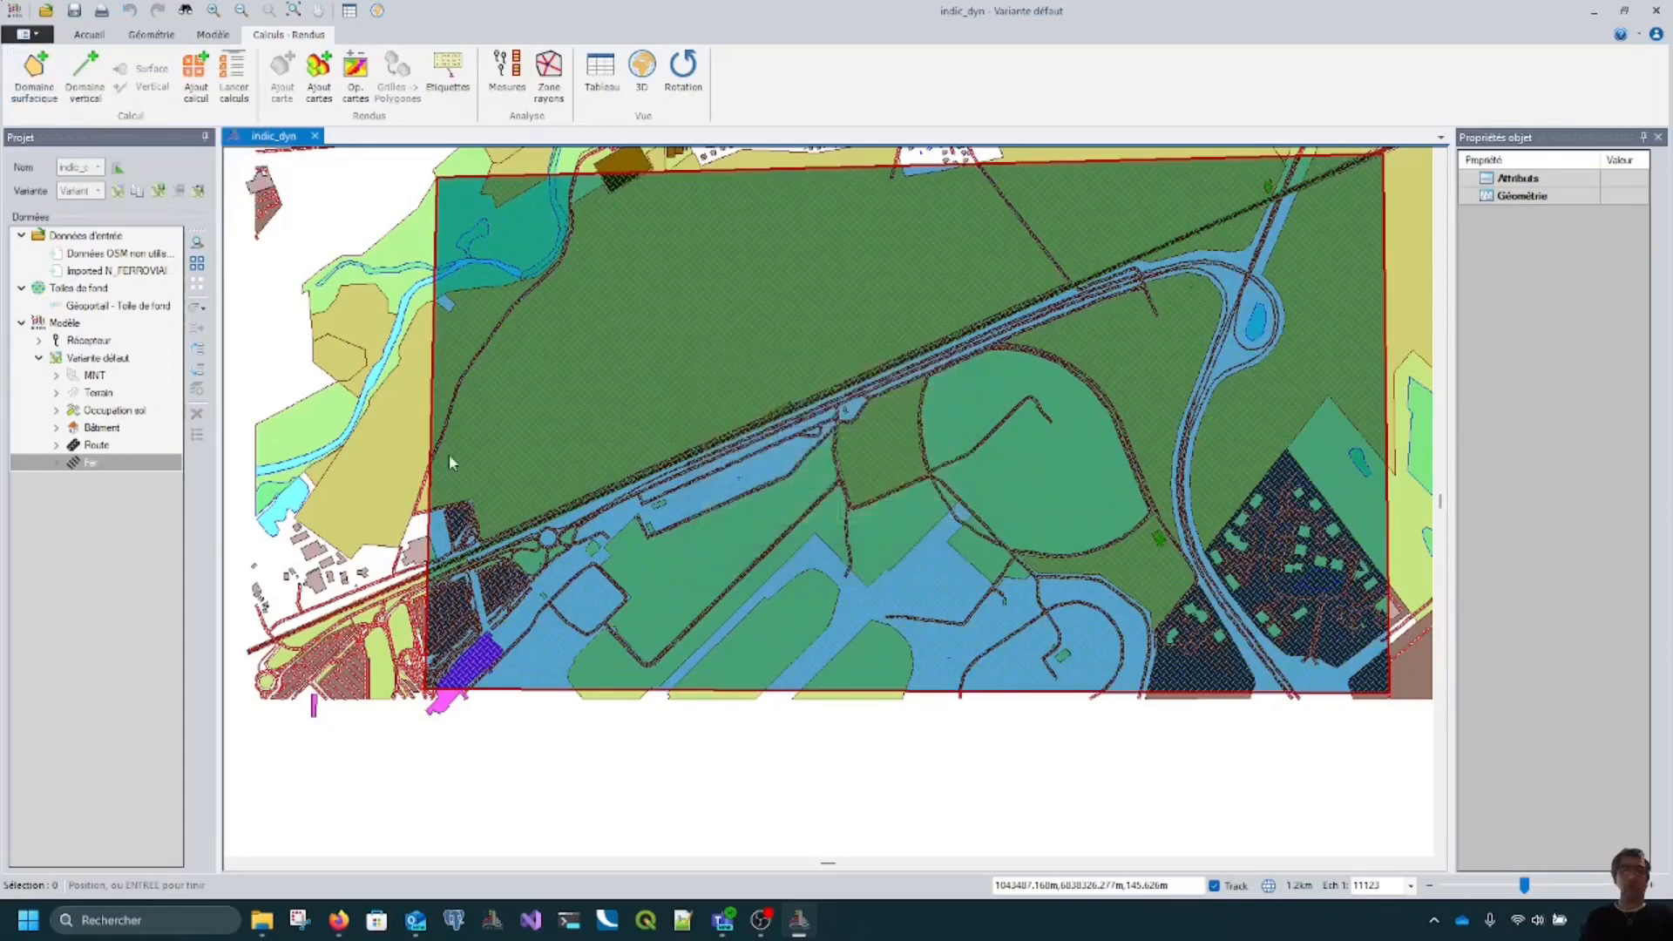
Step: Add a Récepteurs calculation to the domain and use Harmonoise (1/3 oct) as its propagation method
right_click(114, 491)
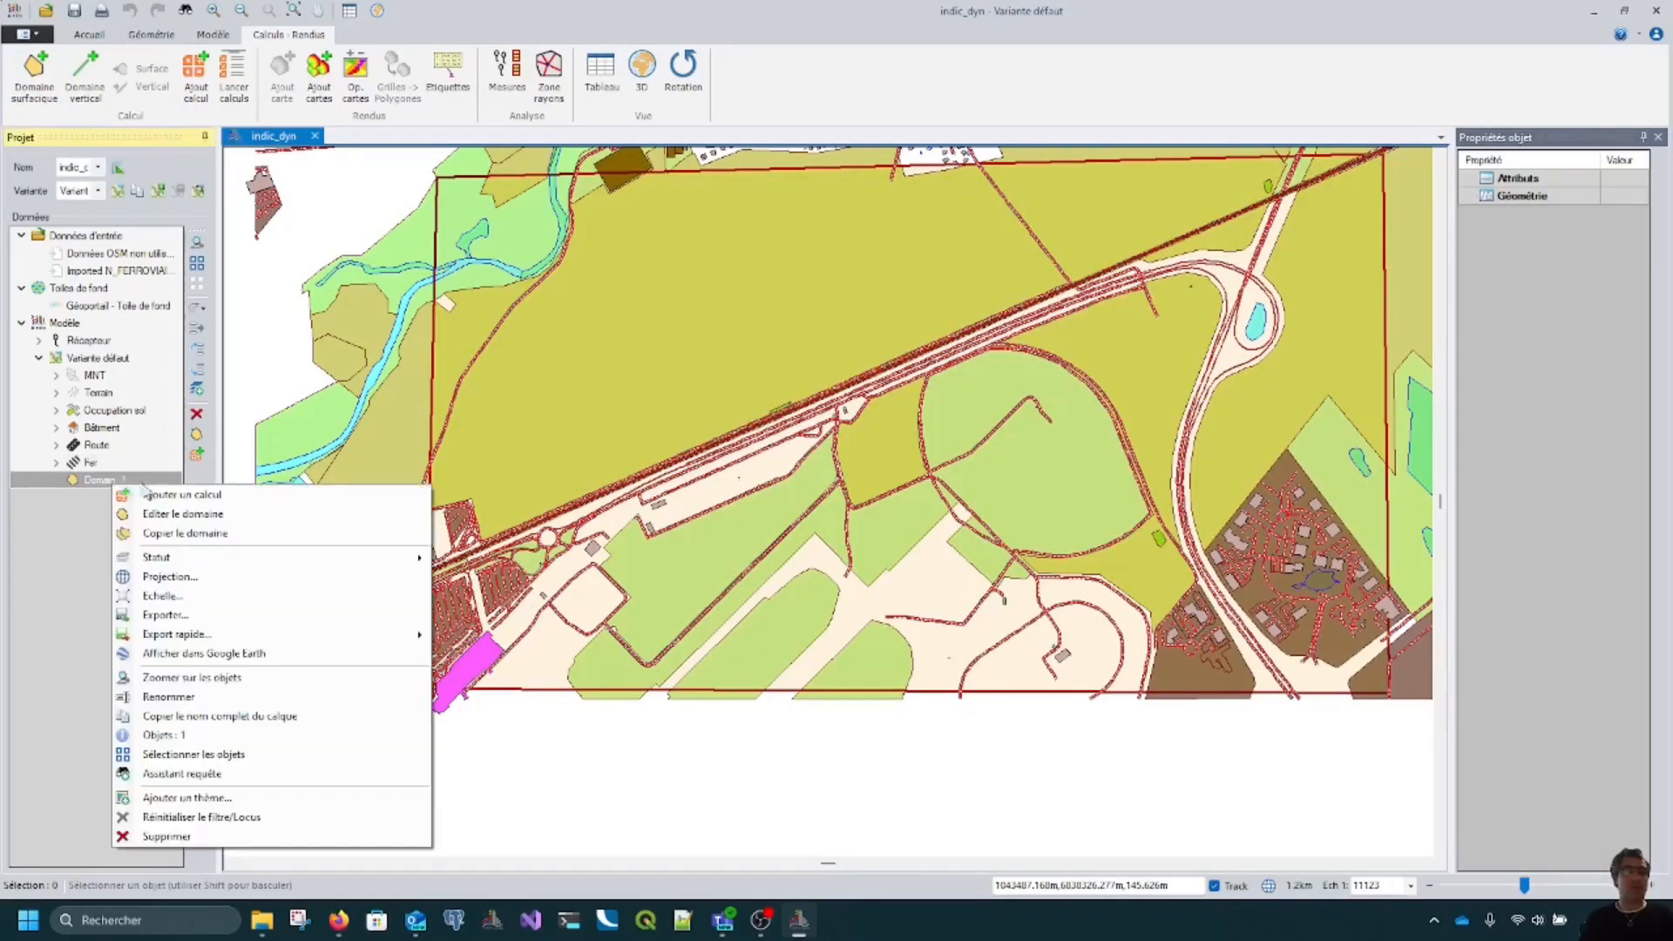
left_click(202, 495)
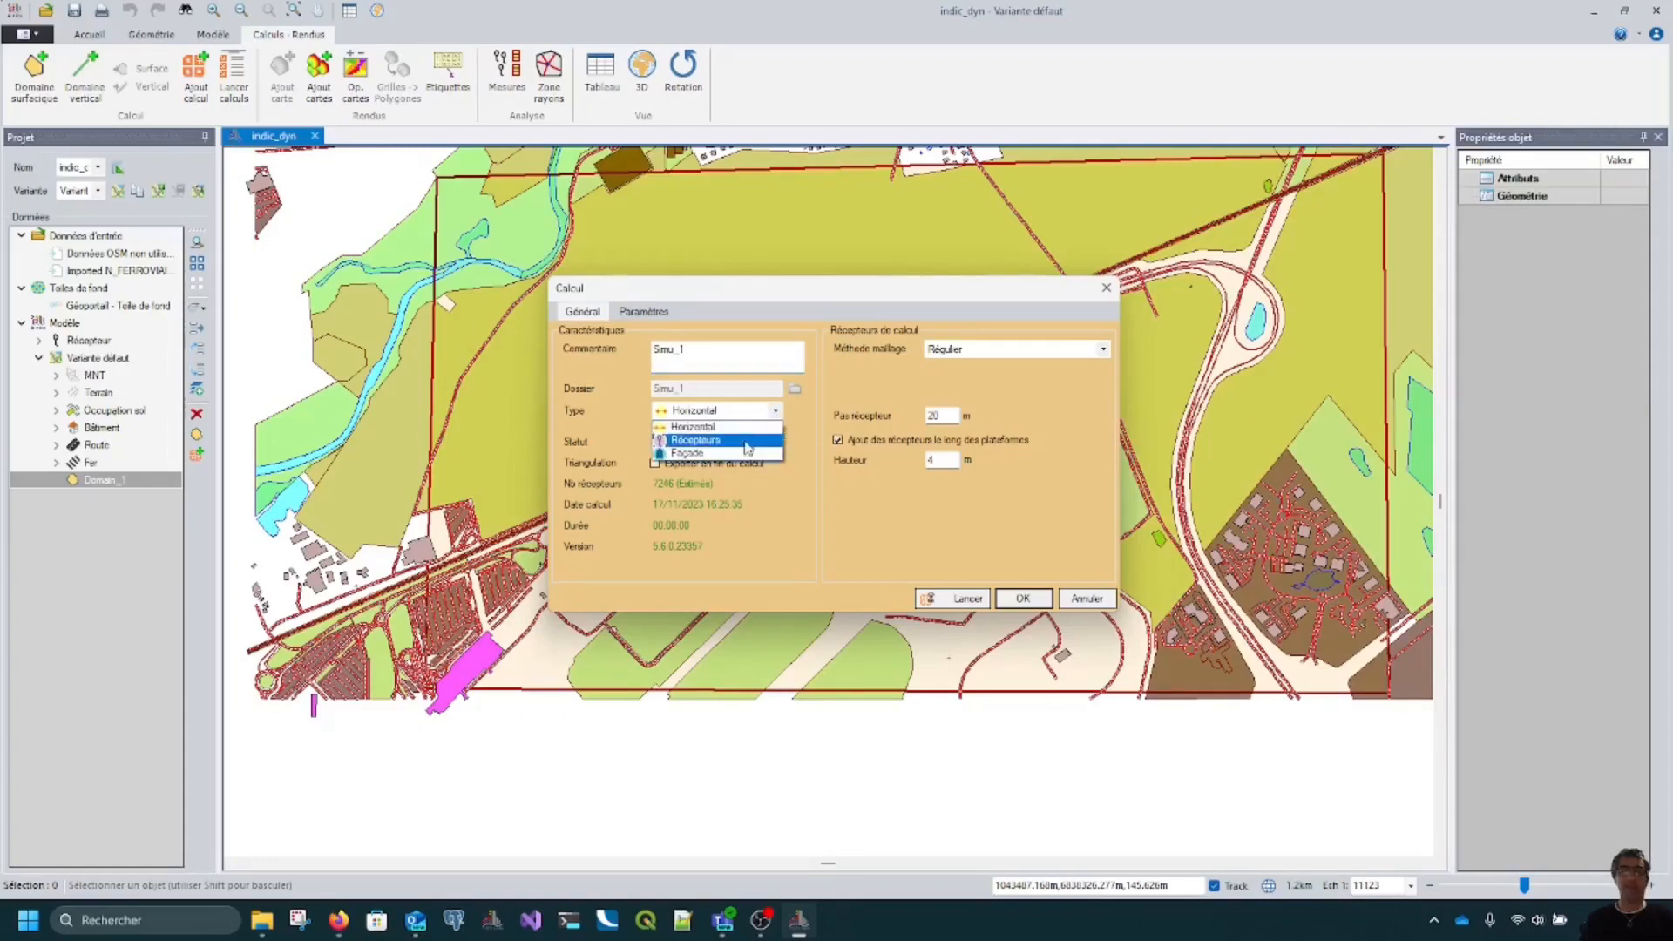
left_click(747, 442)
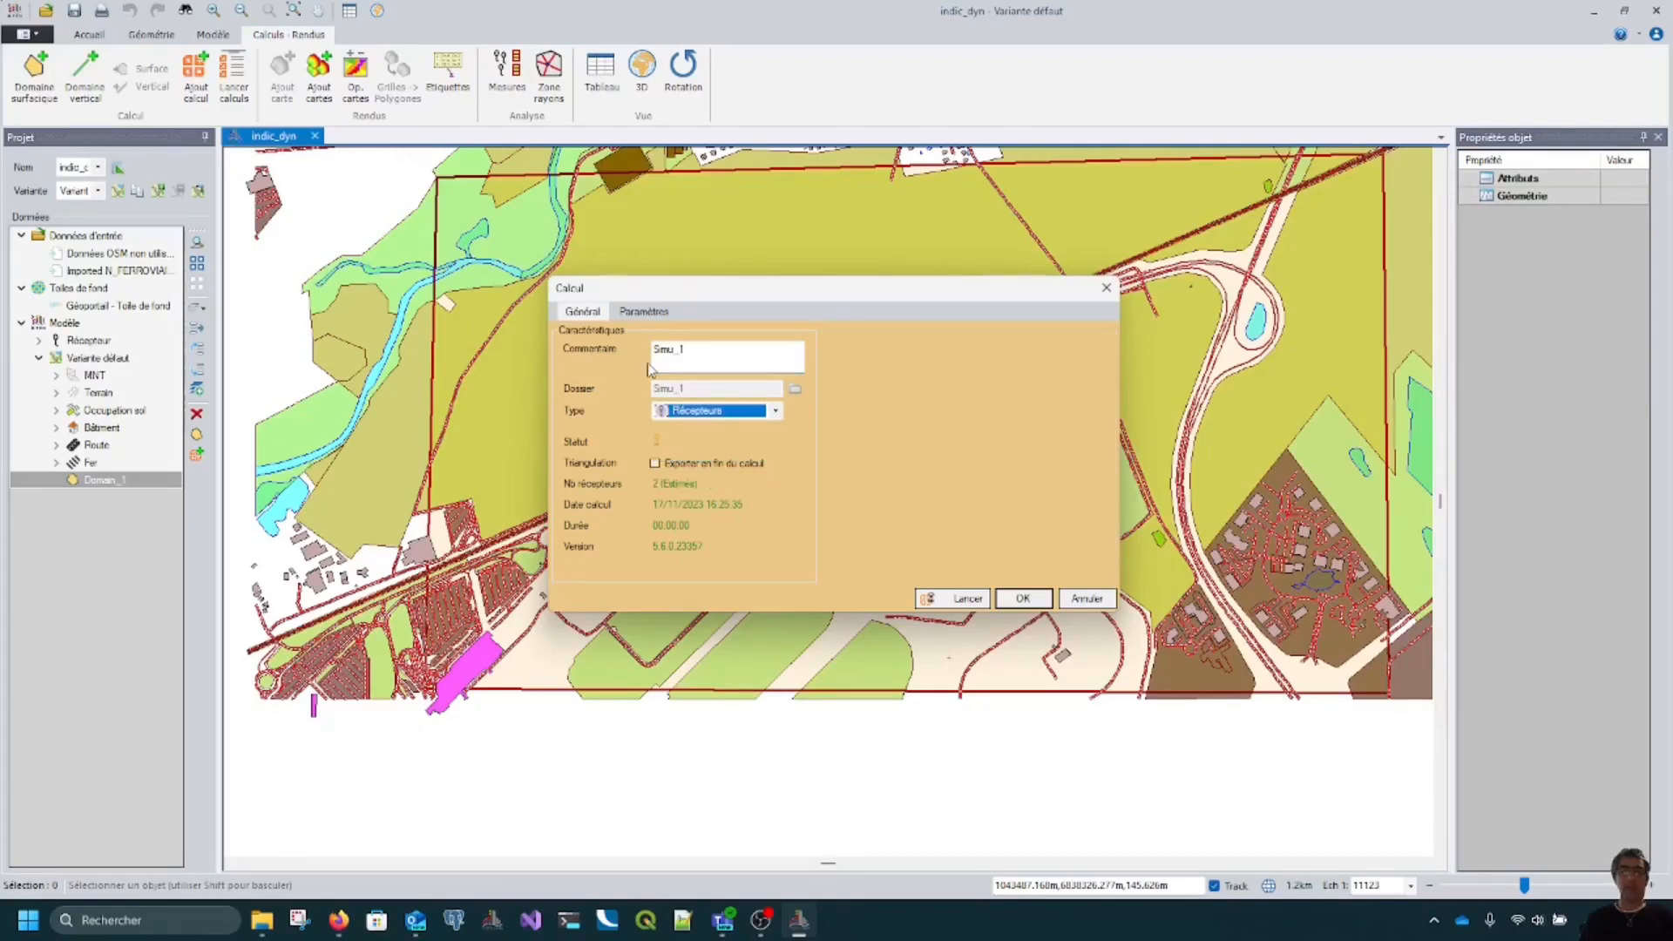
left_click(645, 311)
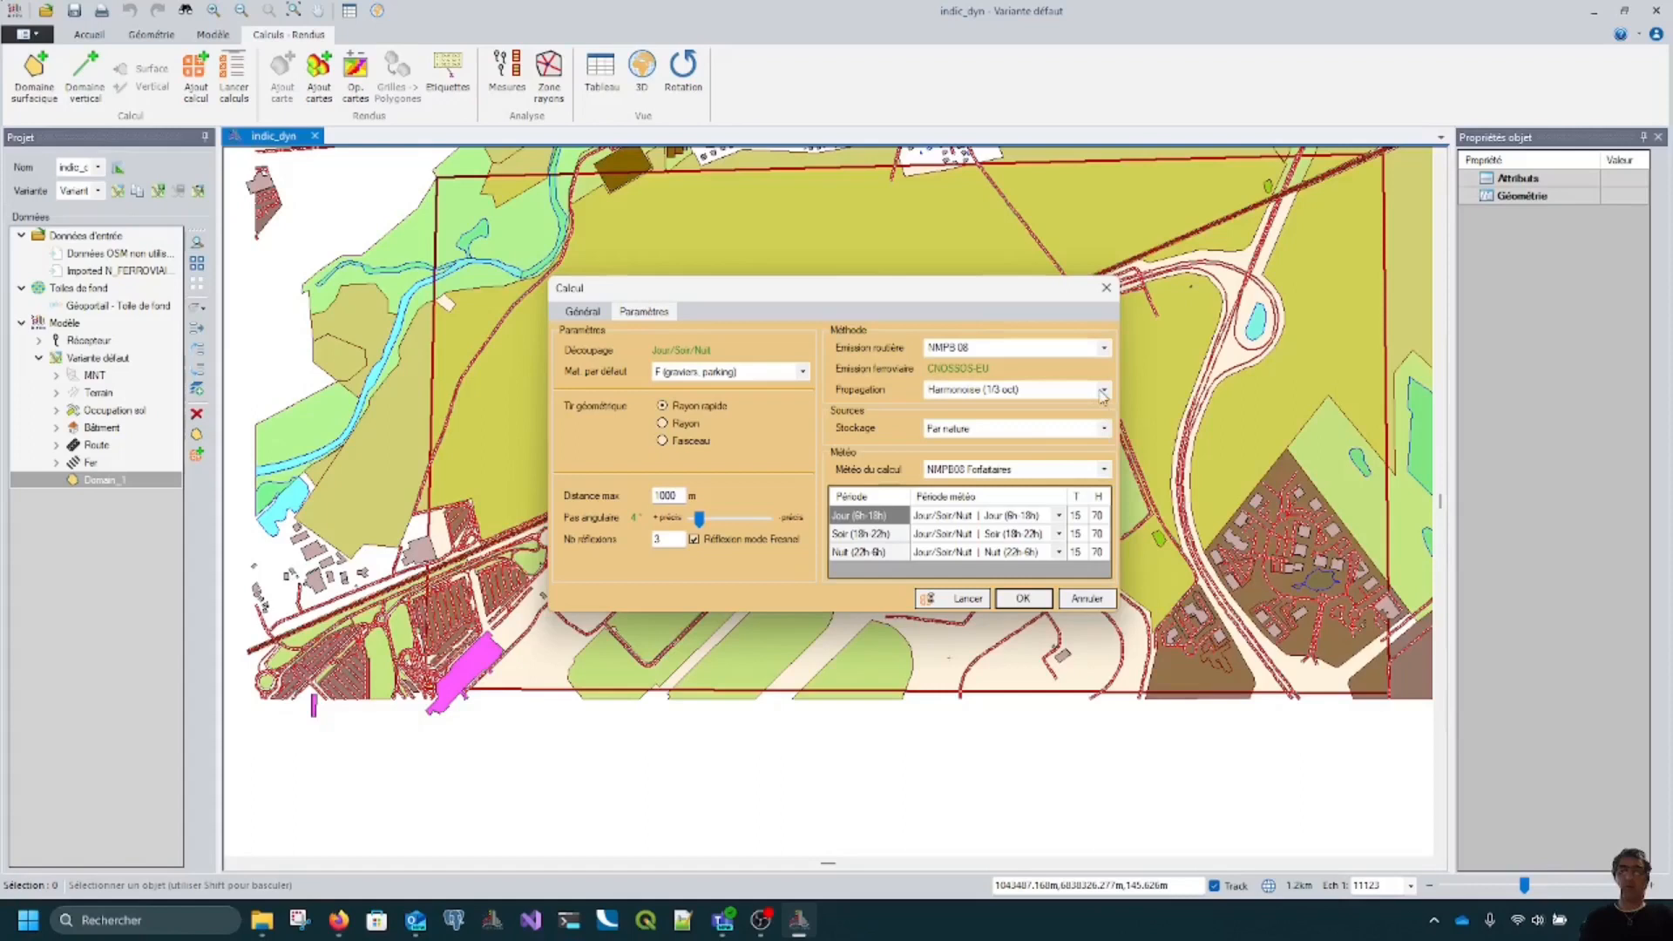
left_click(1105, 391)
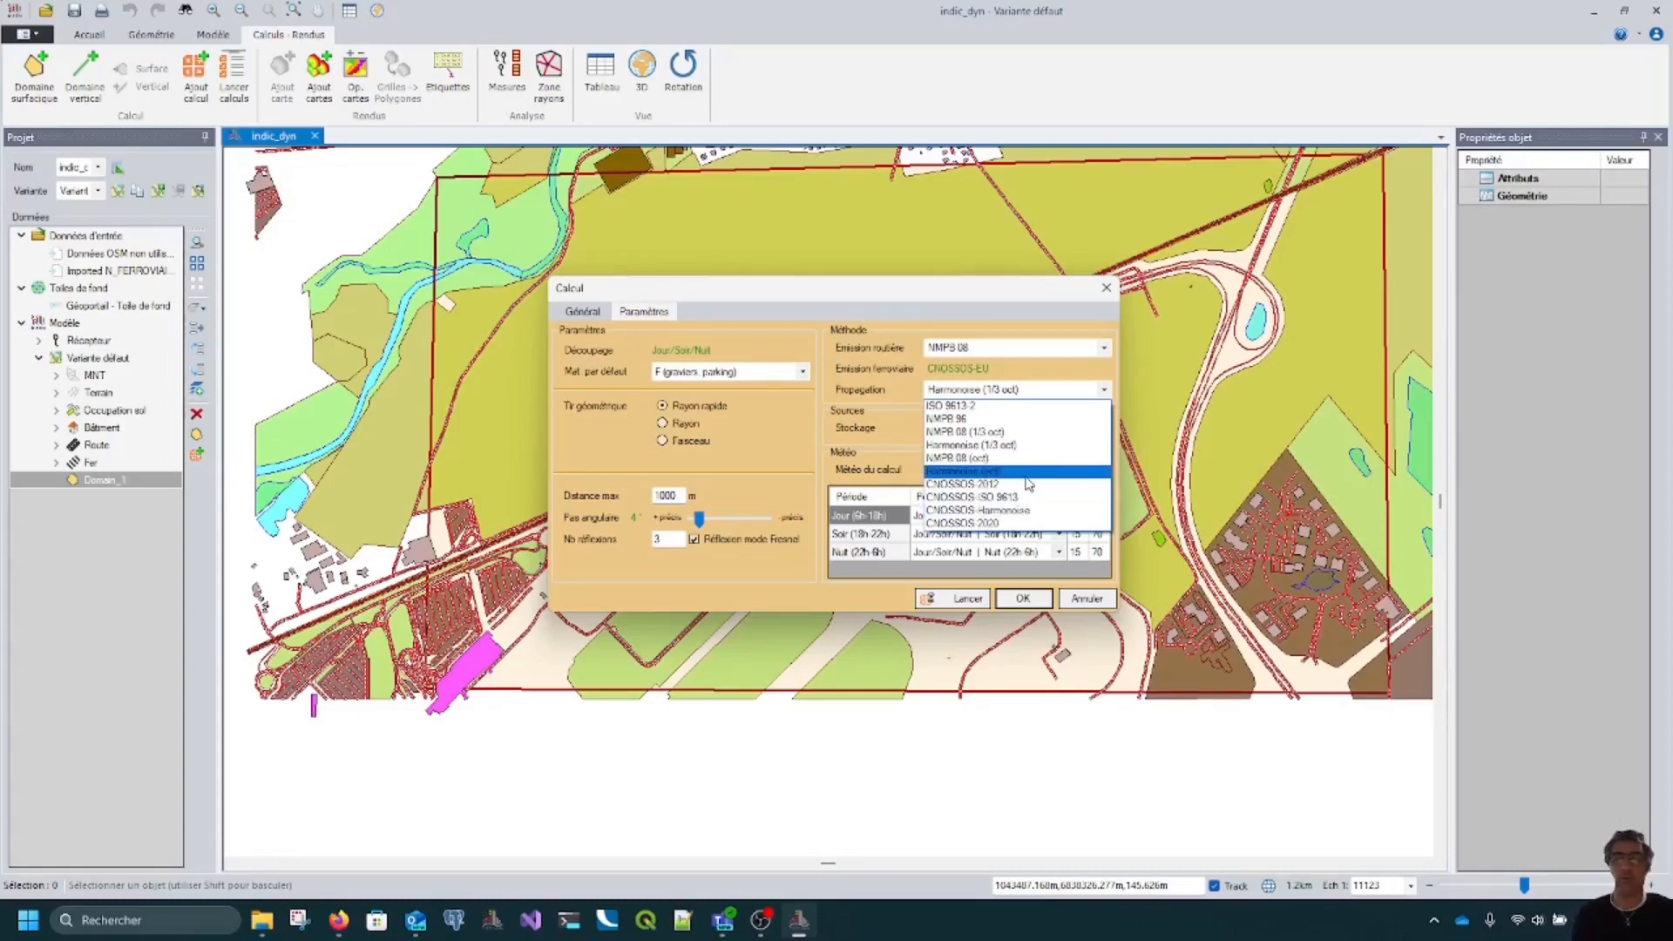
left_click(1050, 447)
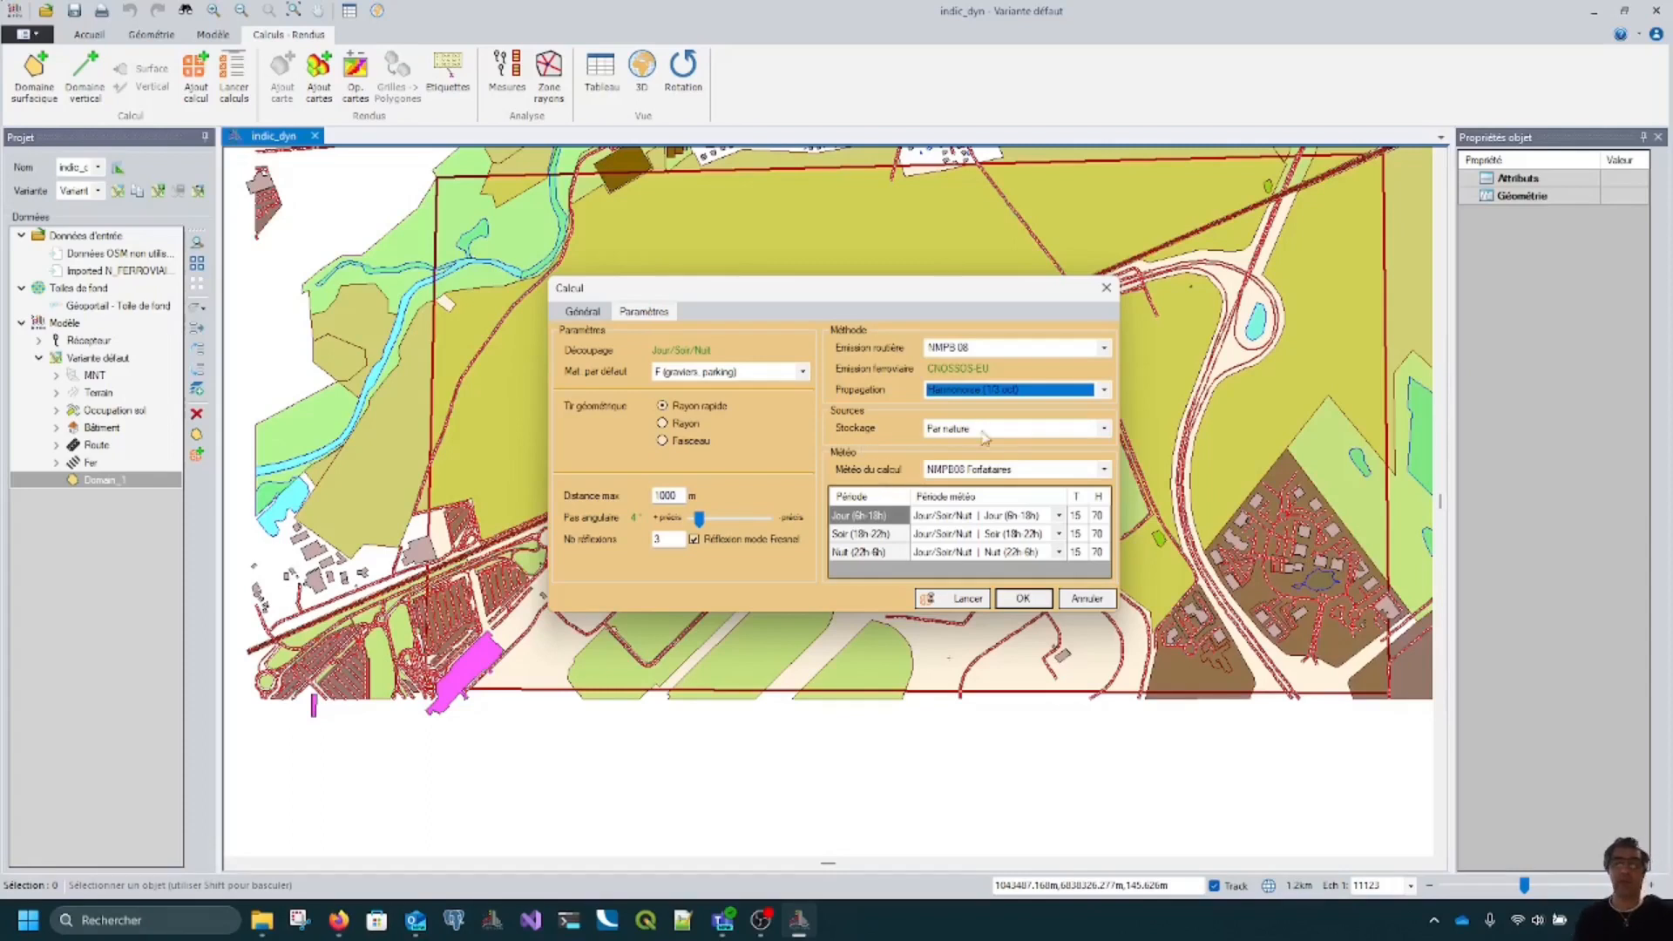
Step: Set the calculation's source storage to Signature (fer), run the calculation and close its settings
left_click(1105, 429)
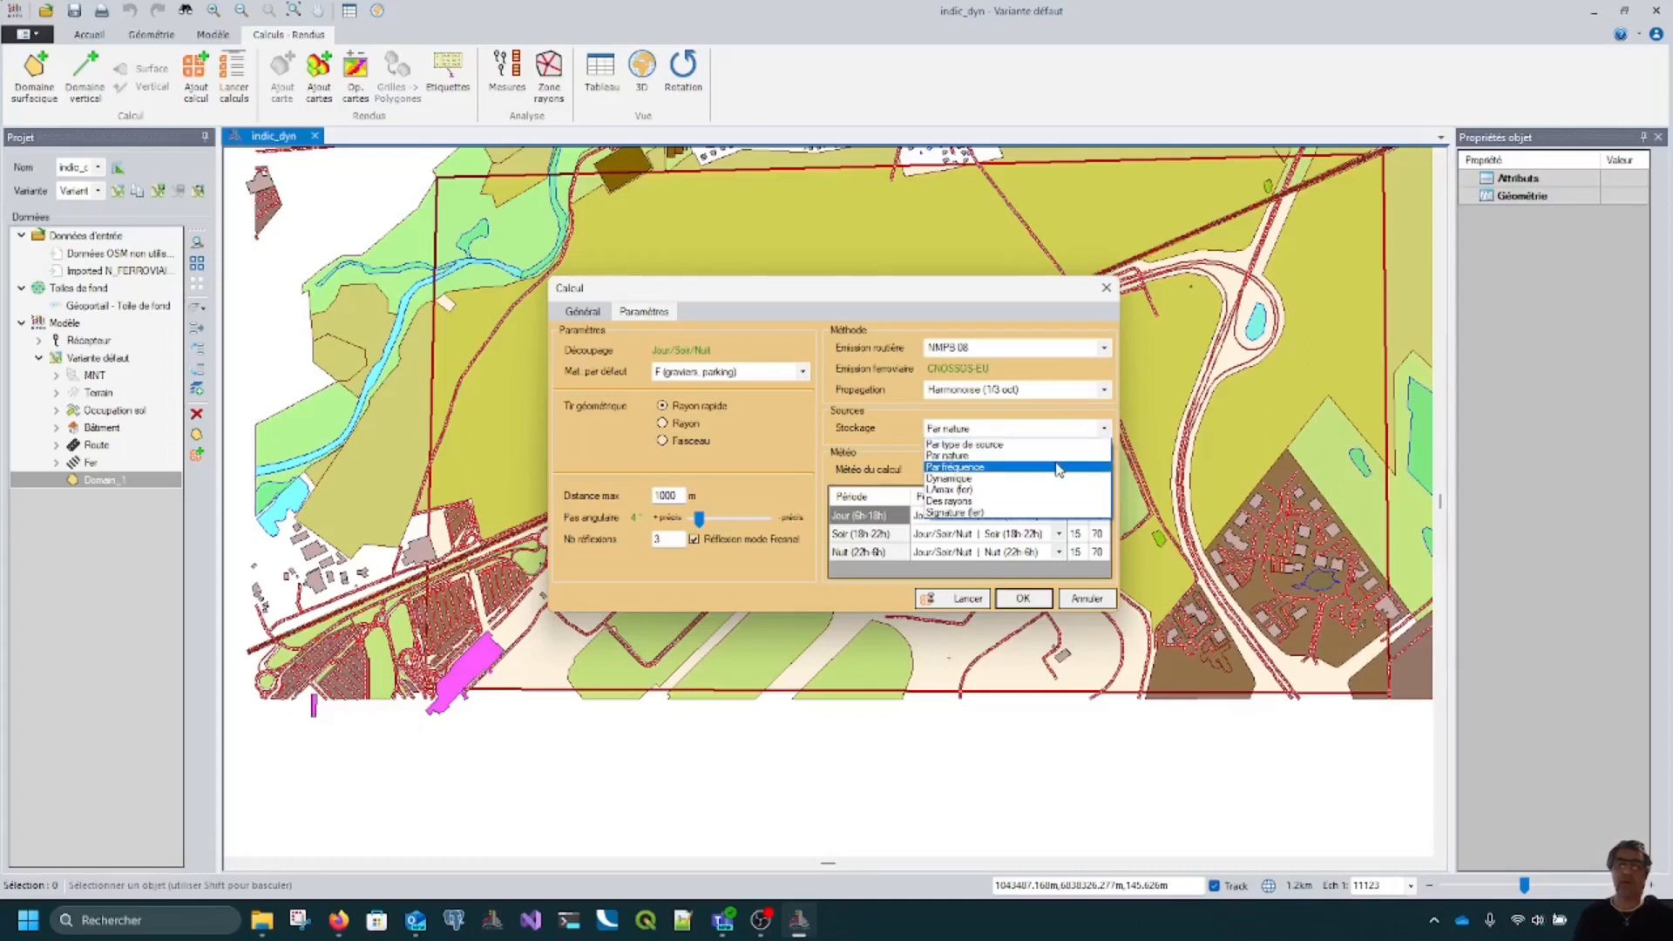
left_click(1036, 514)
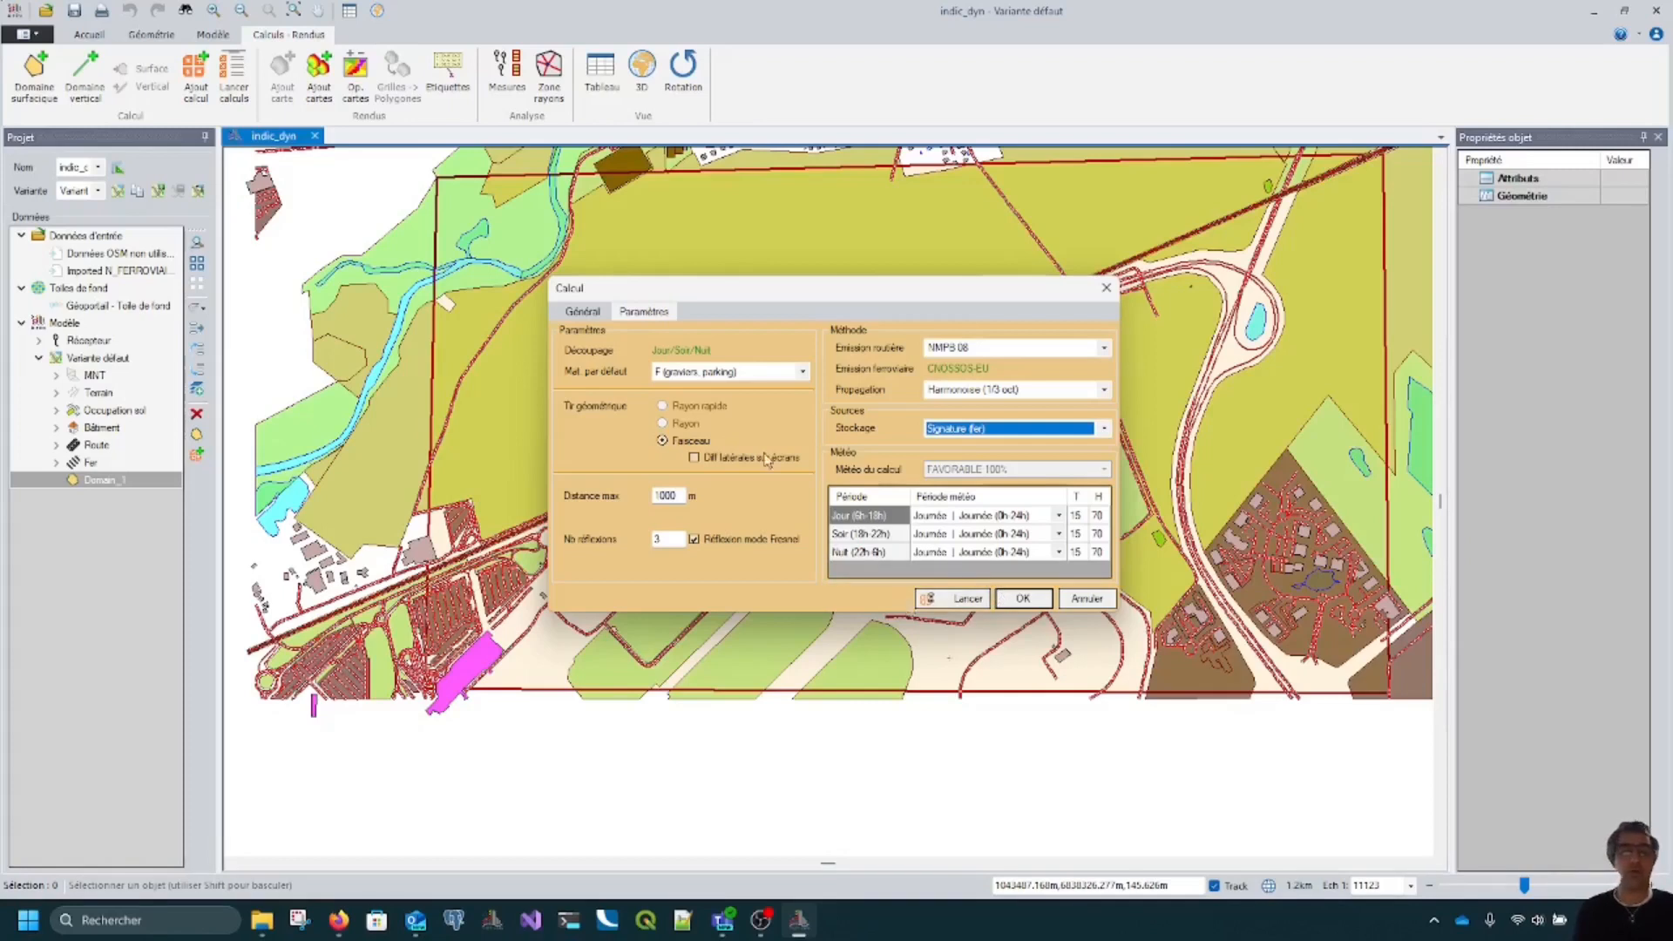
left_click(958, 599)
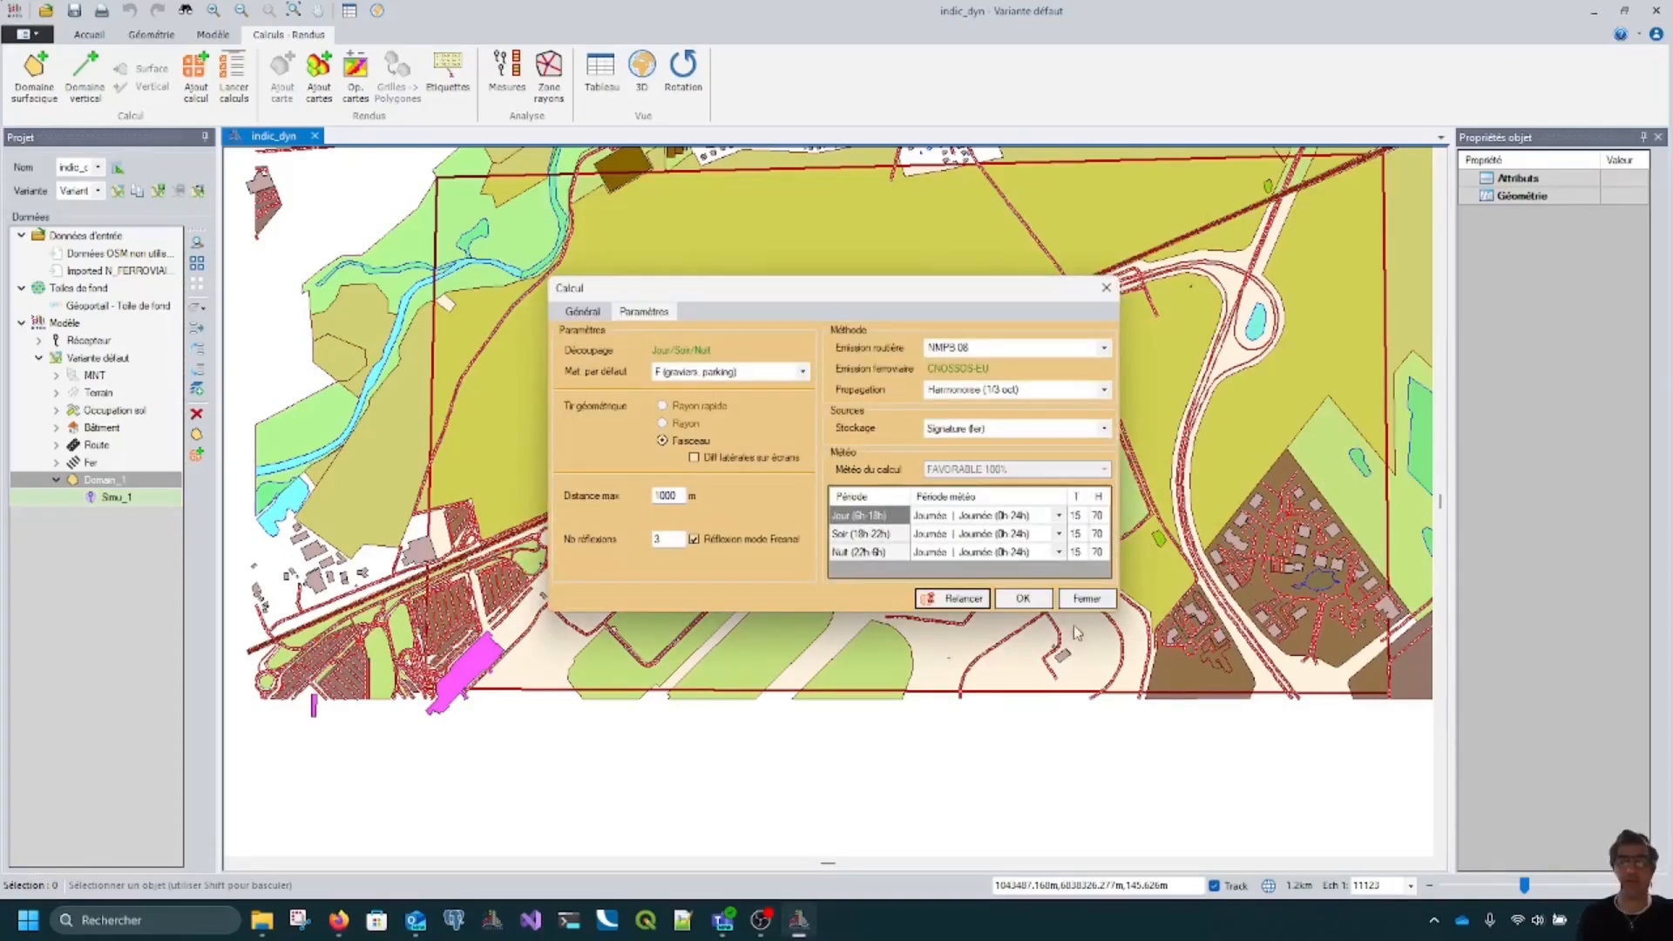
left_click(1043, 601)
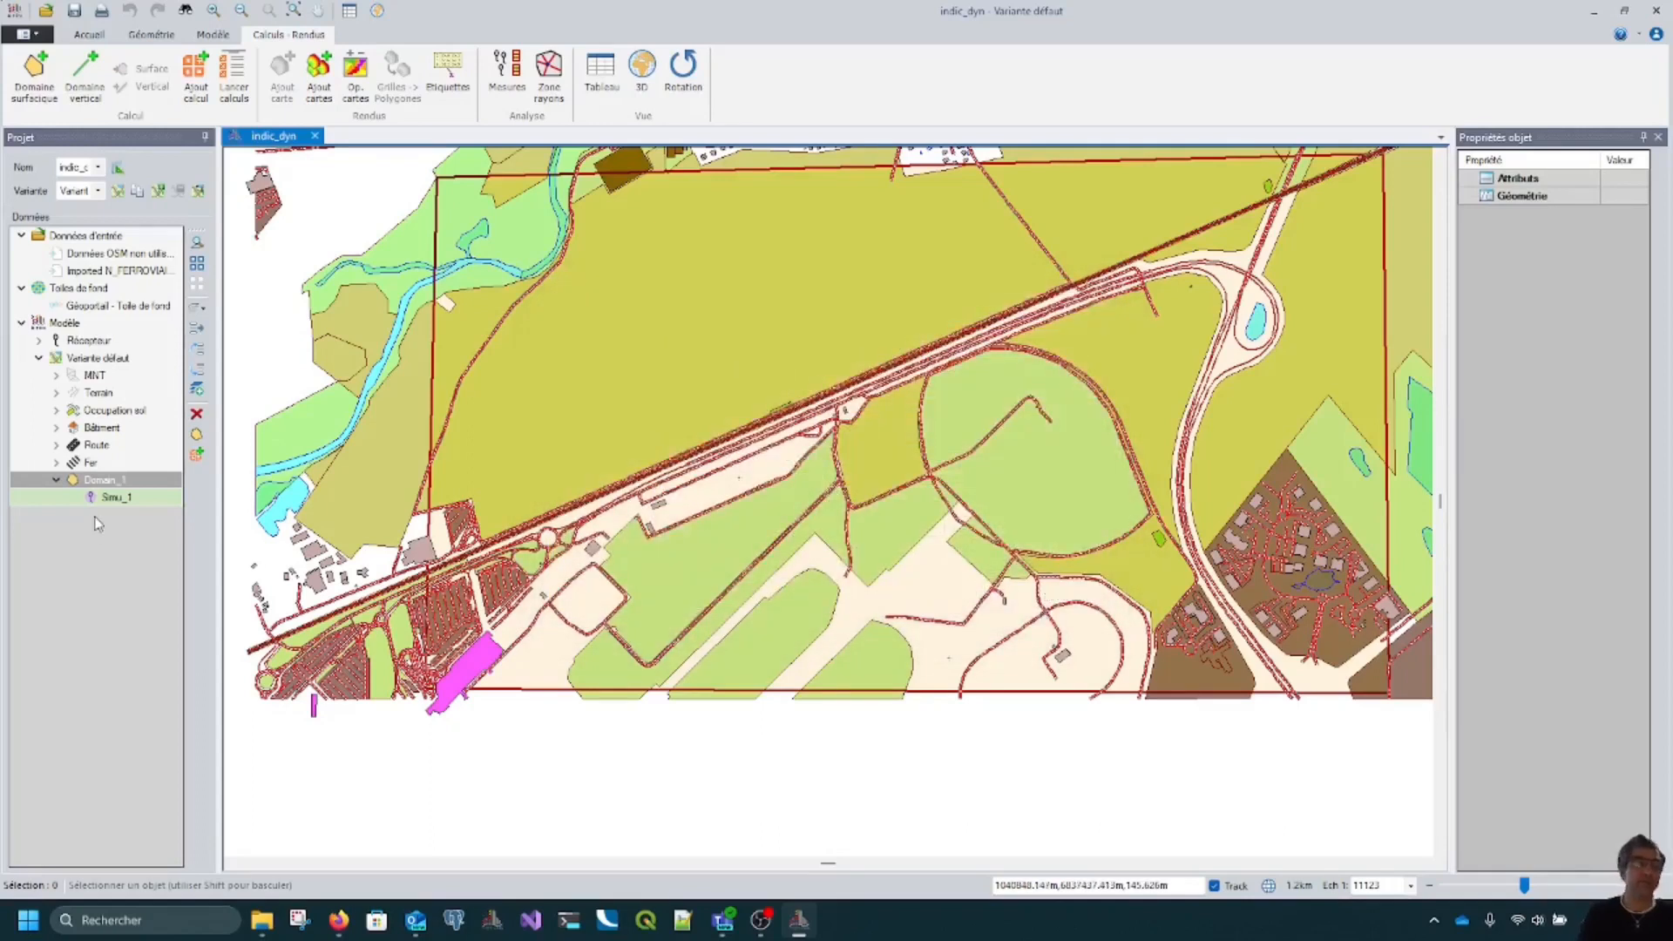
Step: Open the pass-by signatures of calculation Simu_1 and examine them at receiver R0 for the first track source
right_click(118, 498)
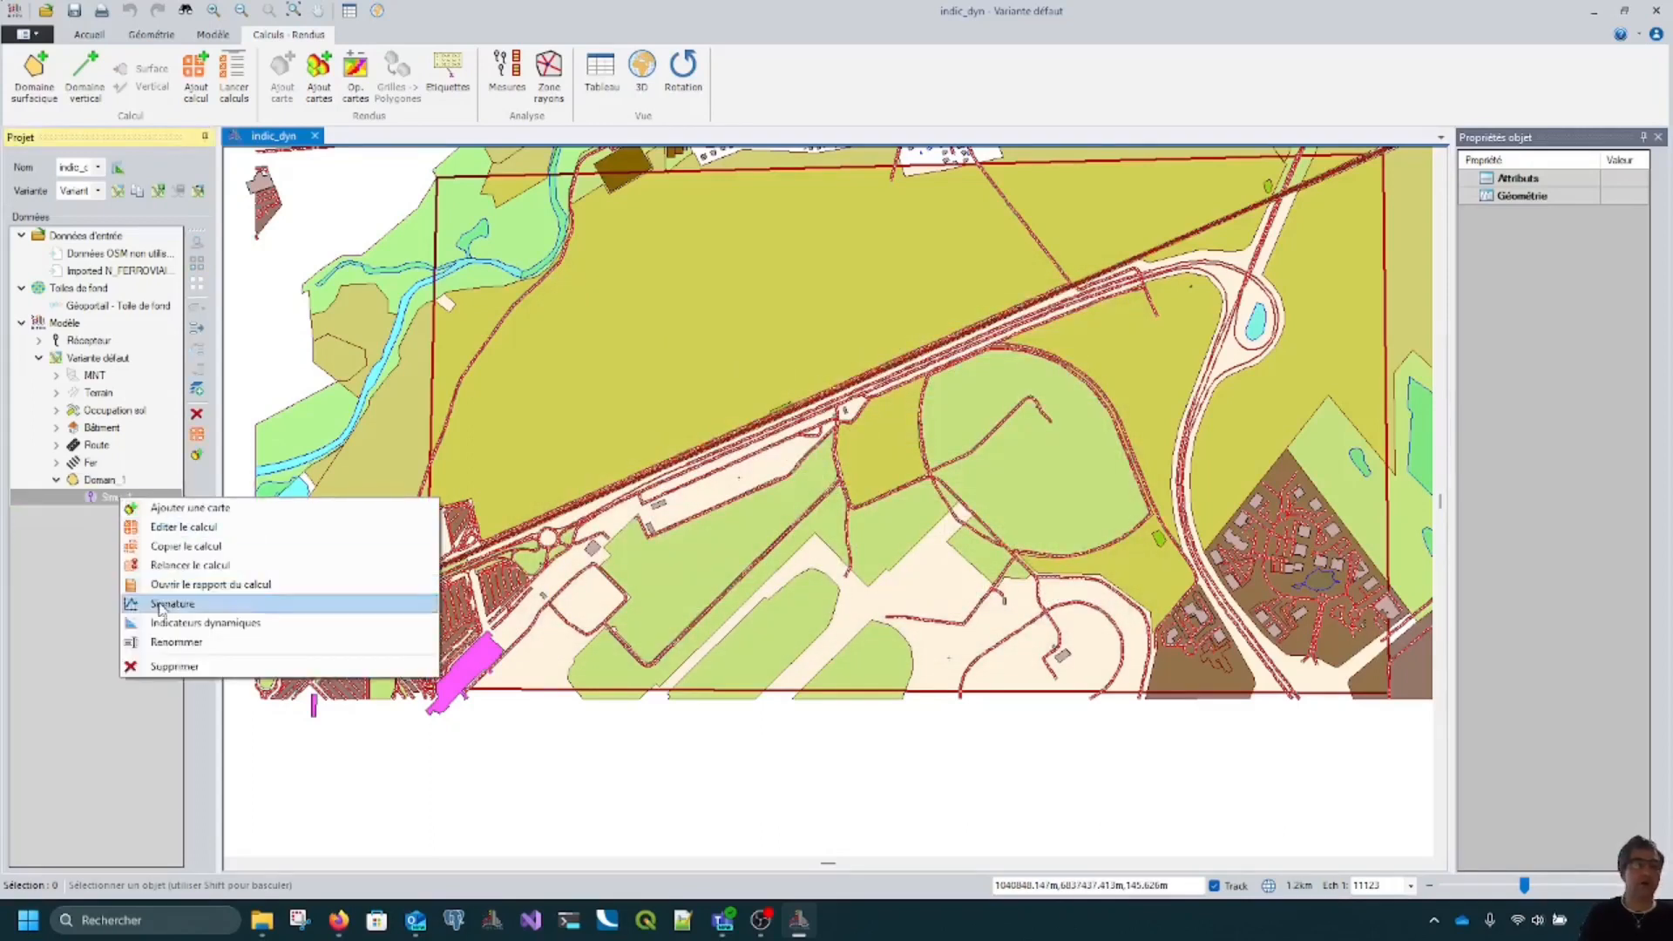
left_click(162, 606)
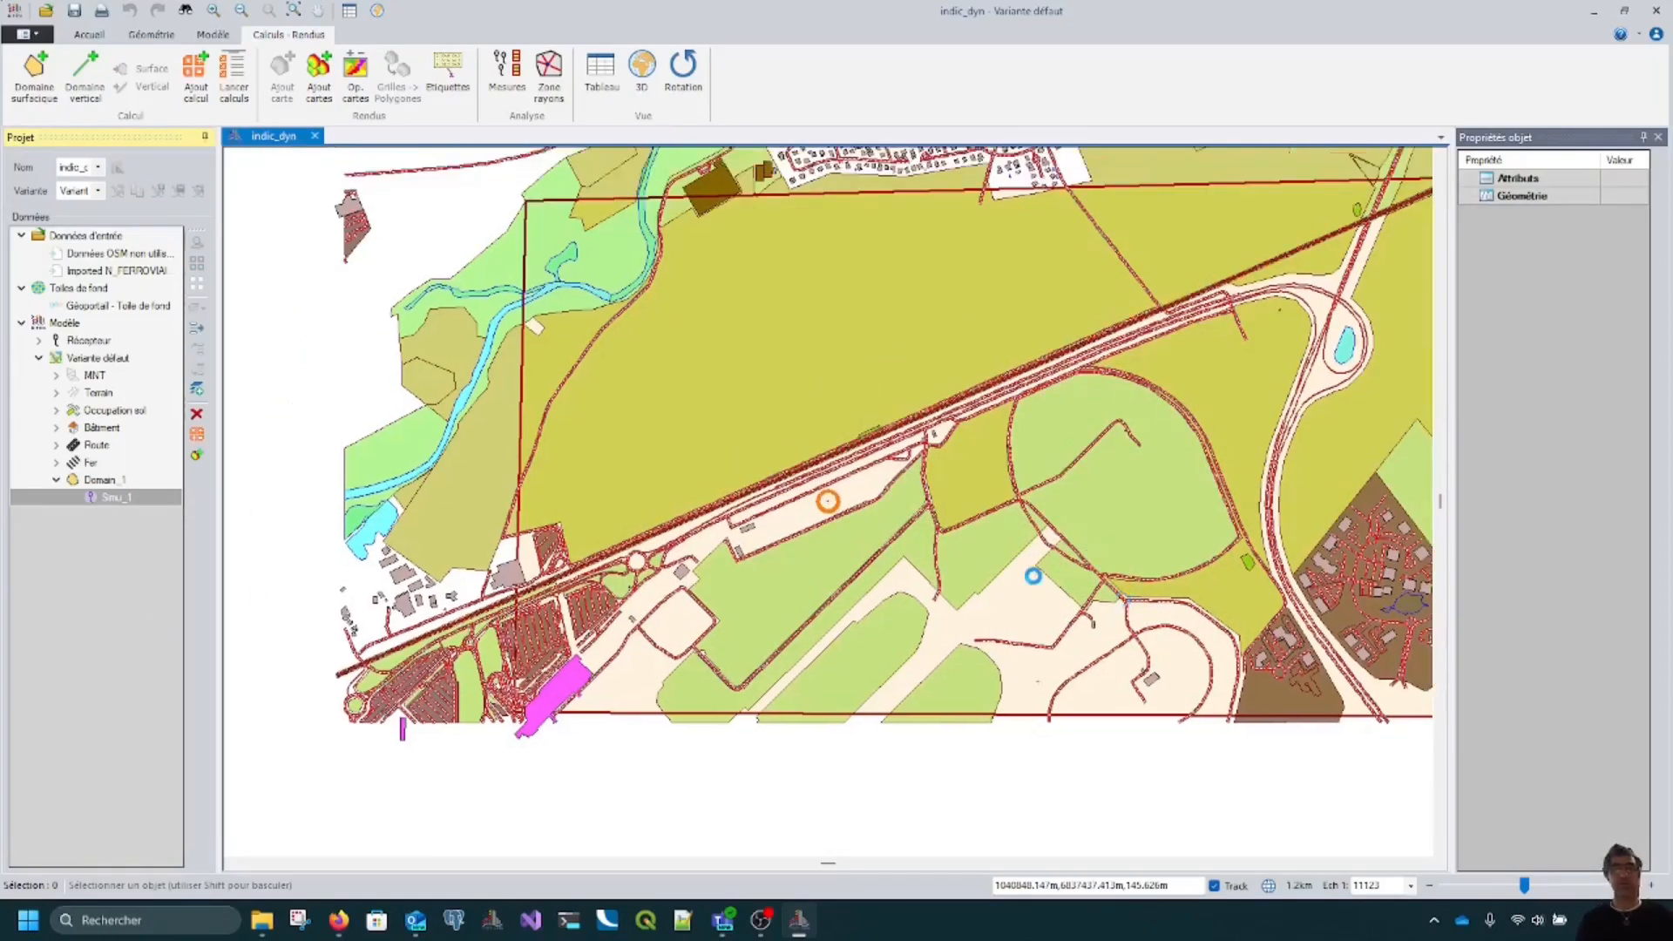
left_click(1033, 575)
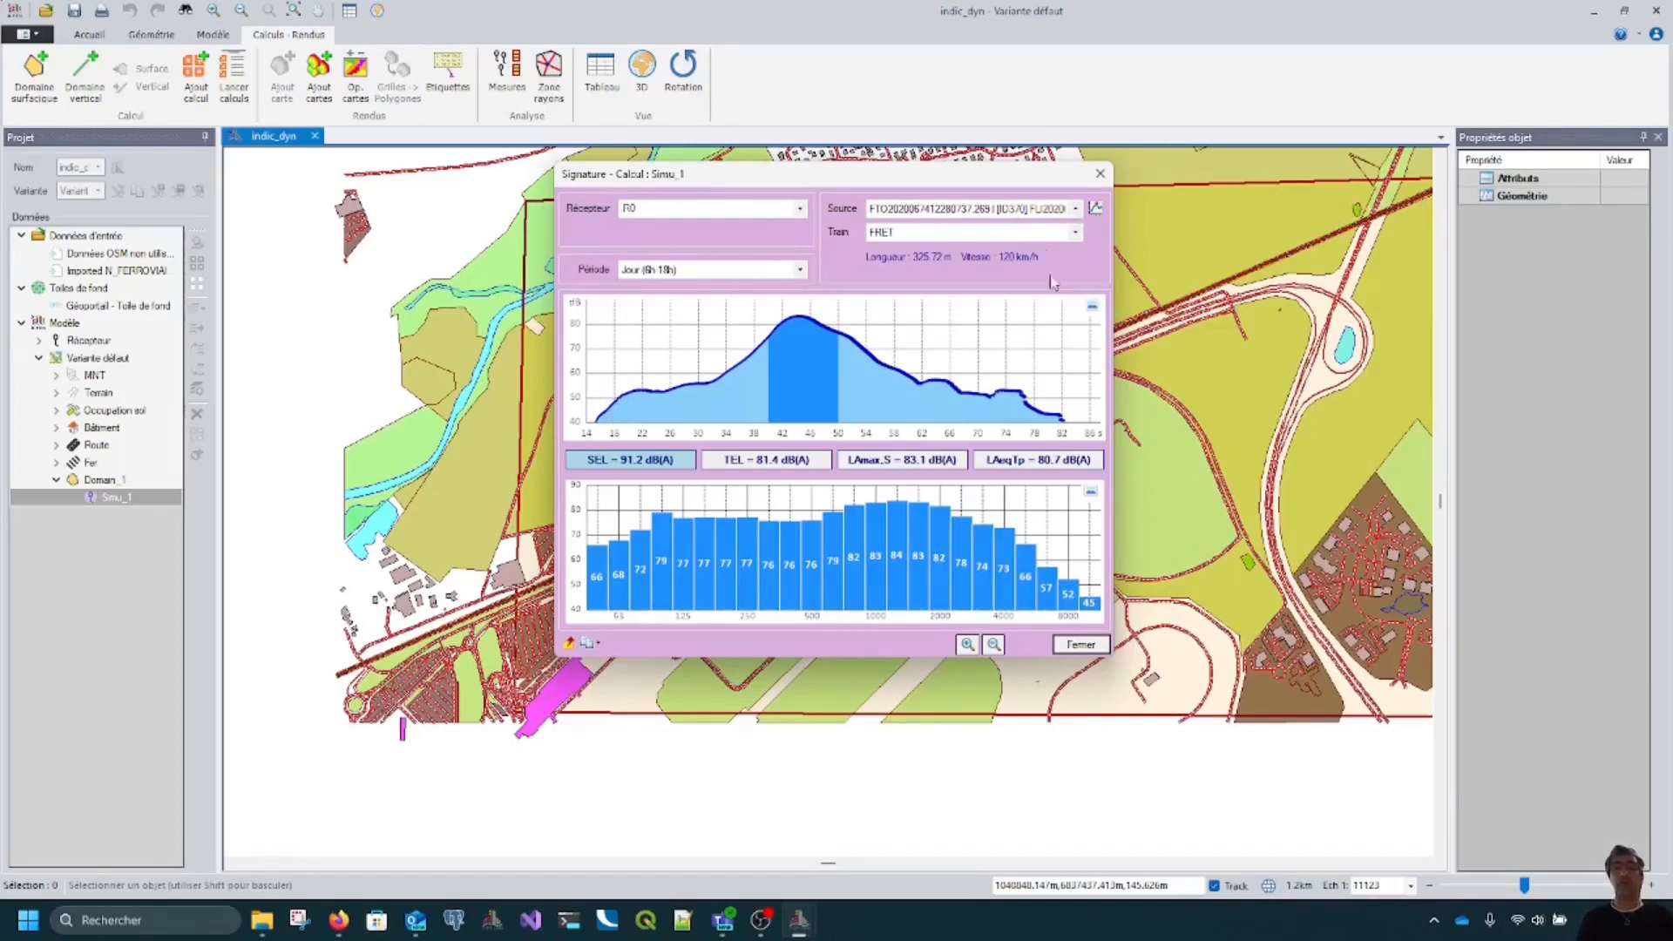
left_click(1078, 210)
left_click(974, 236)
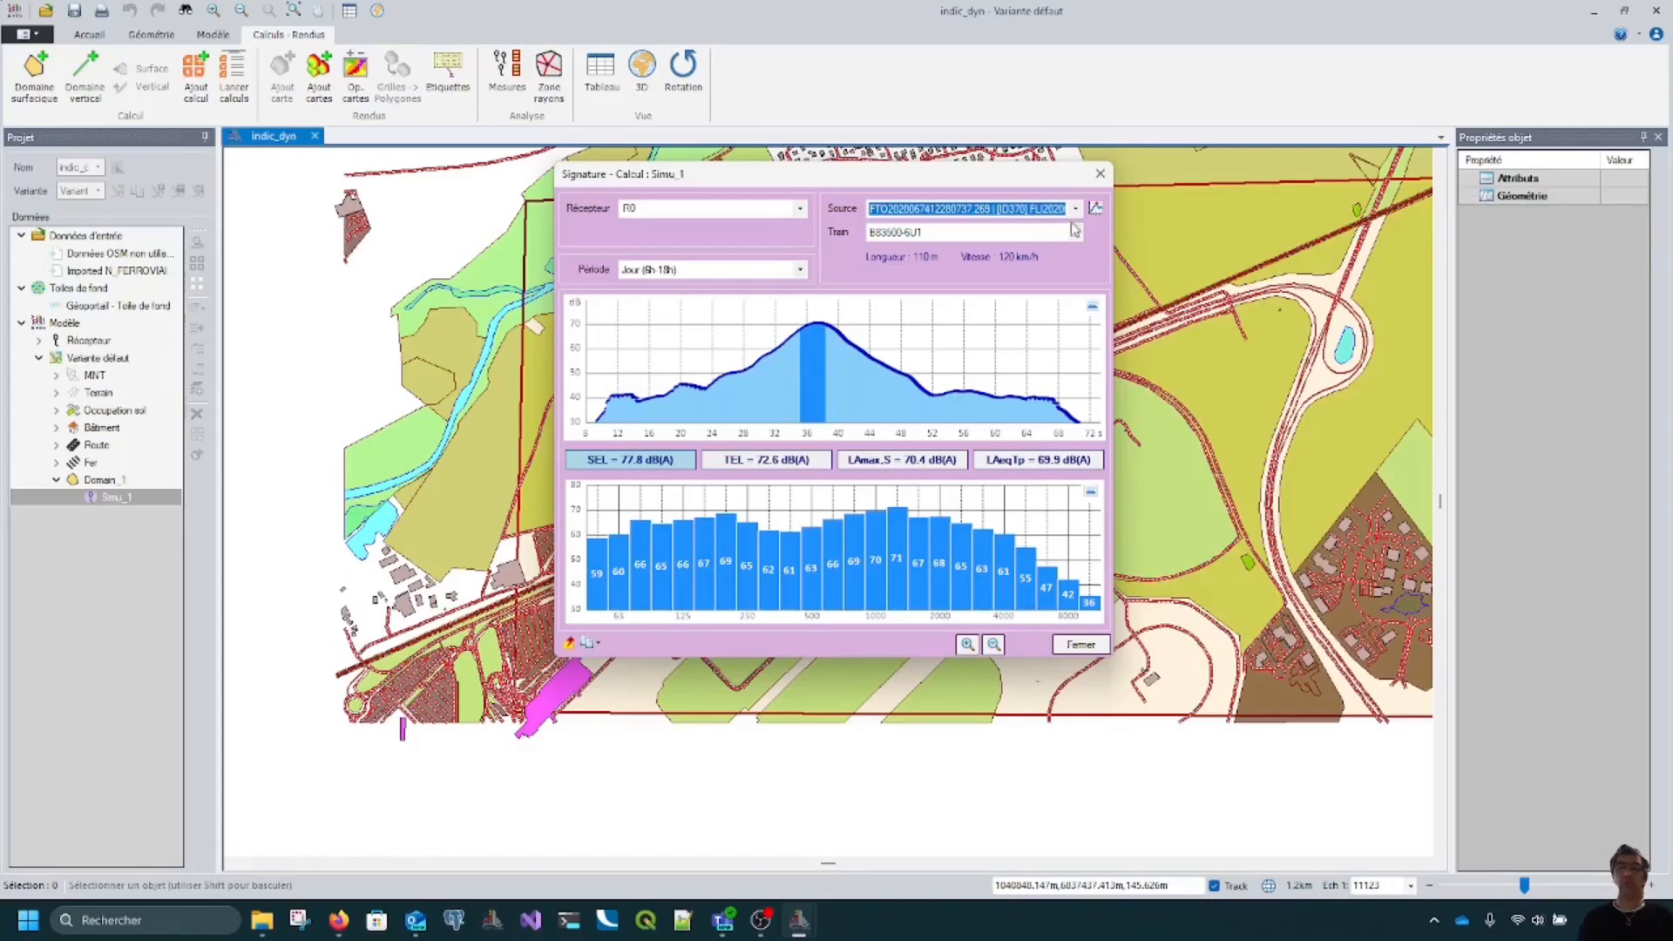
Step: Examine the signature of the X73500-1U2 train on the second track source at receiver R0, and close the signatures
left_click(1078, 210)
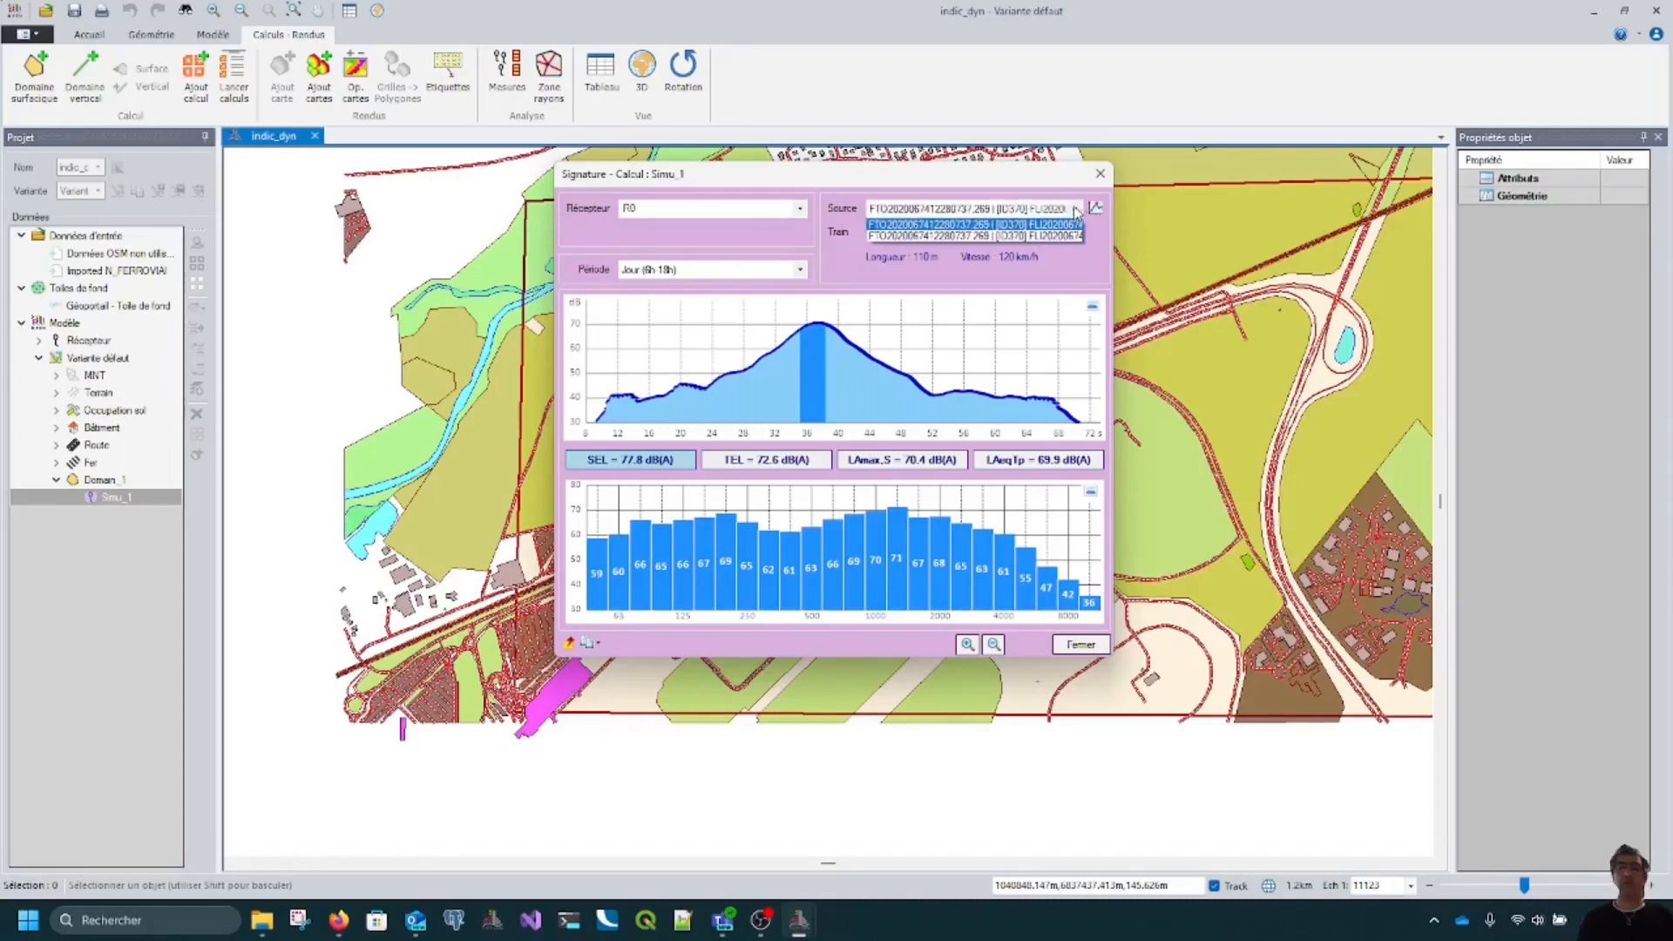
left_click(1037, 249)
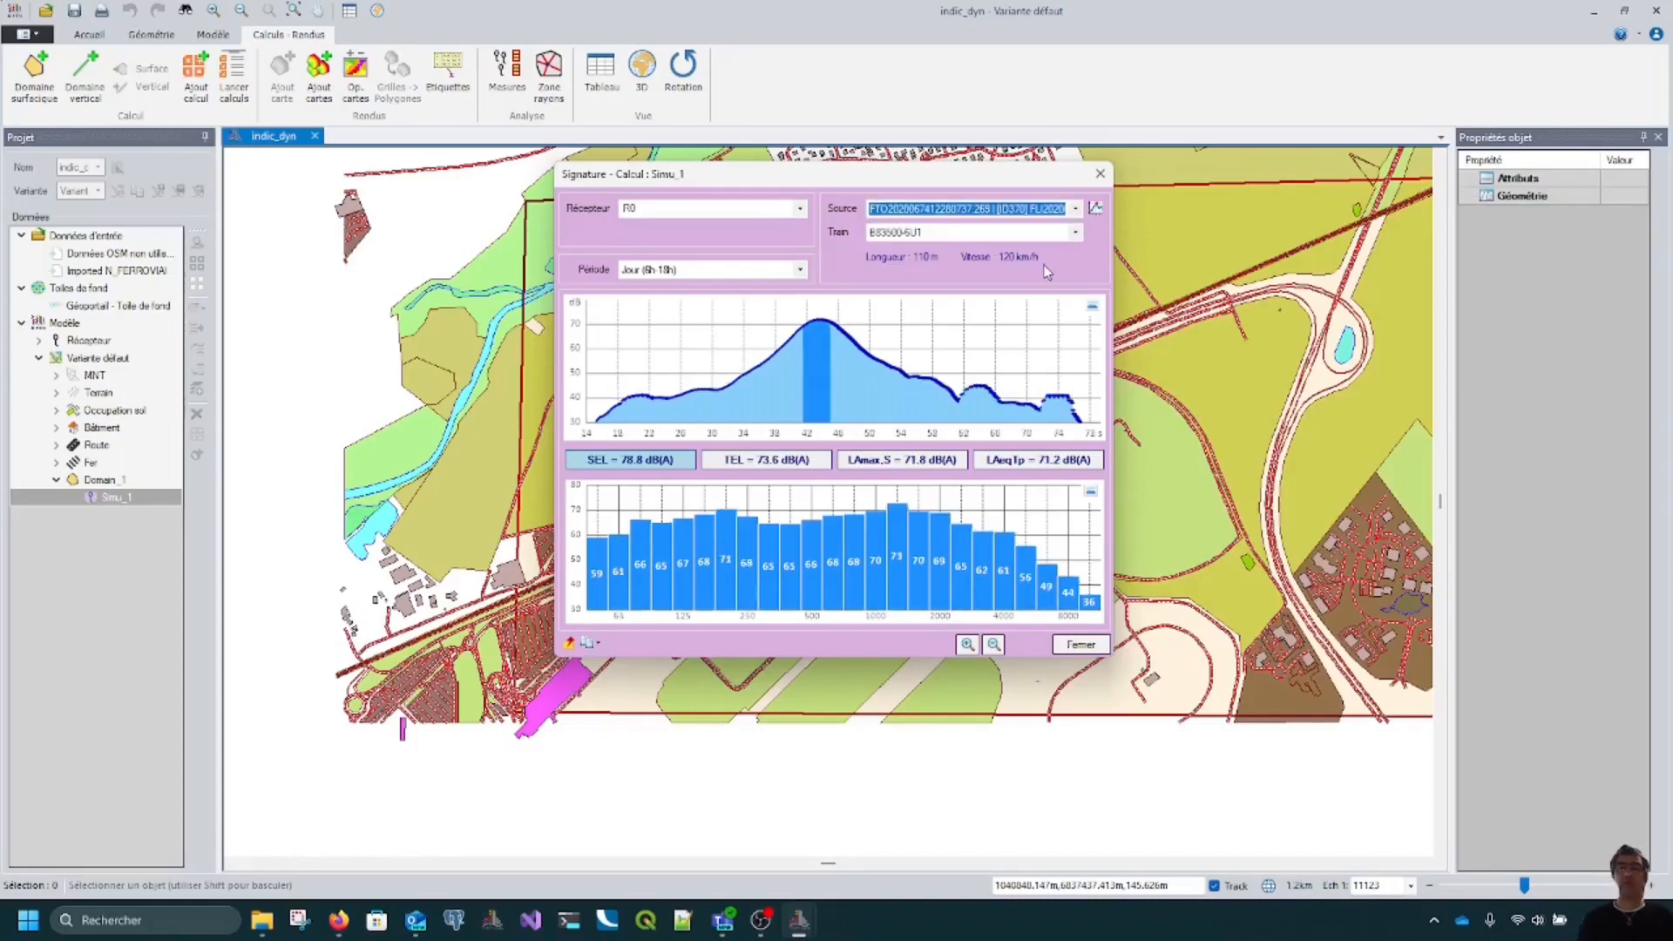
left_click(1076, 233)
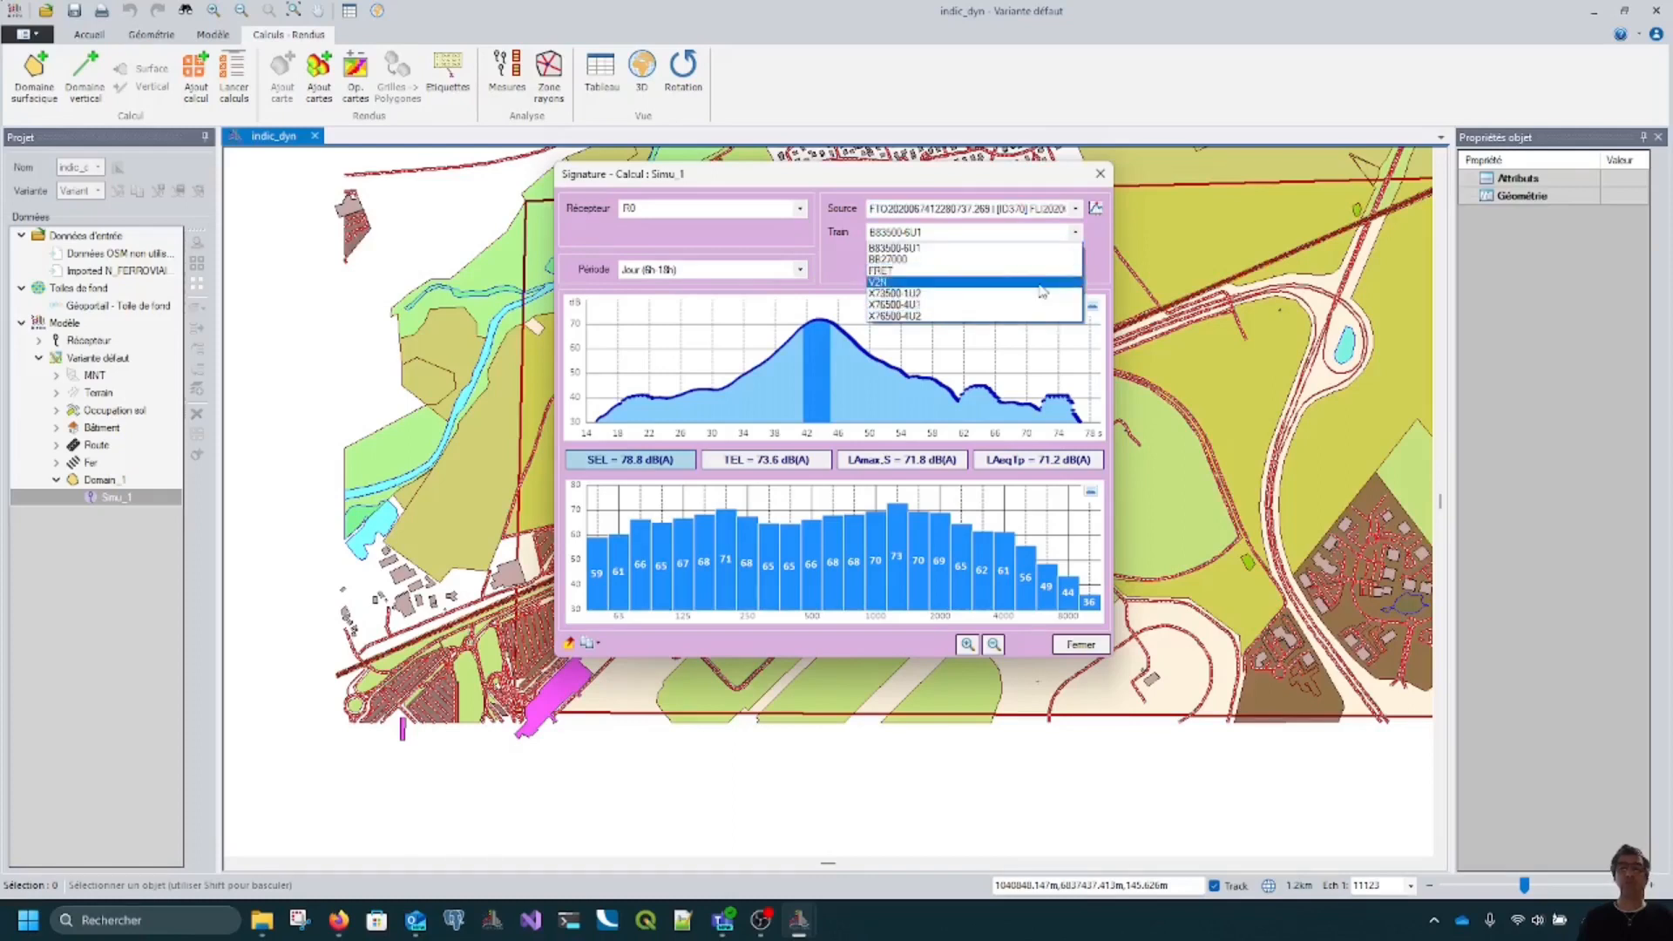
left_click(1045, 293)
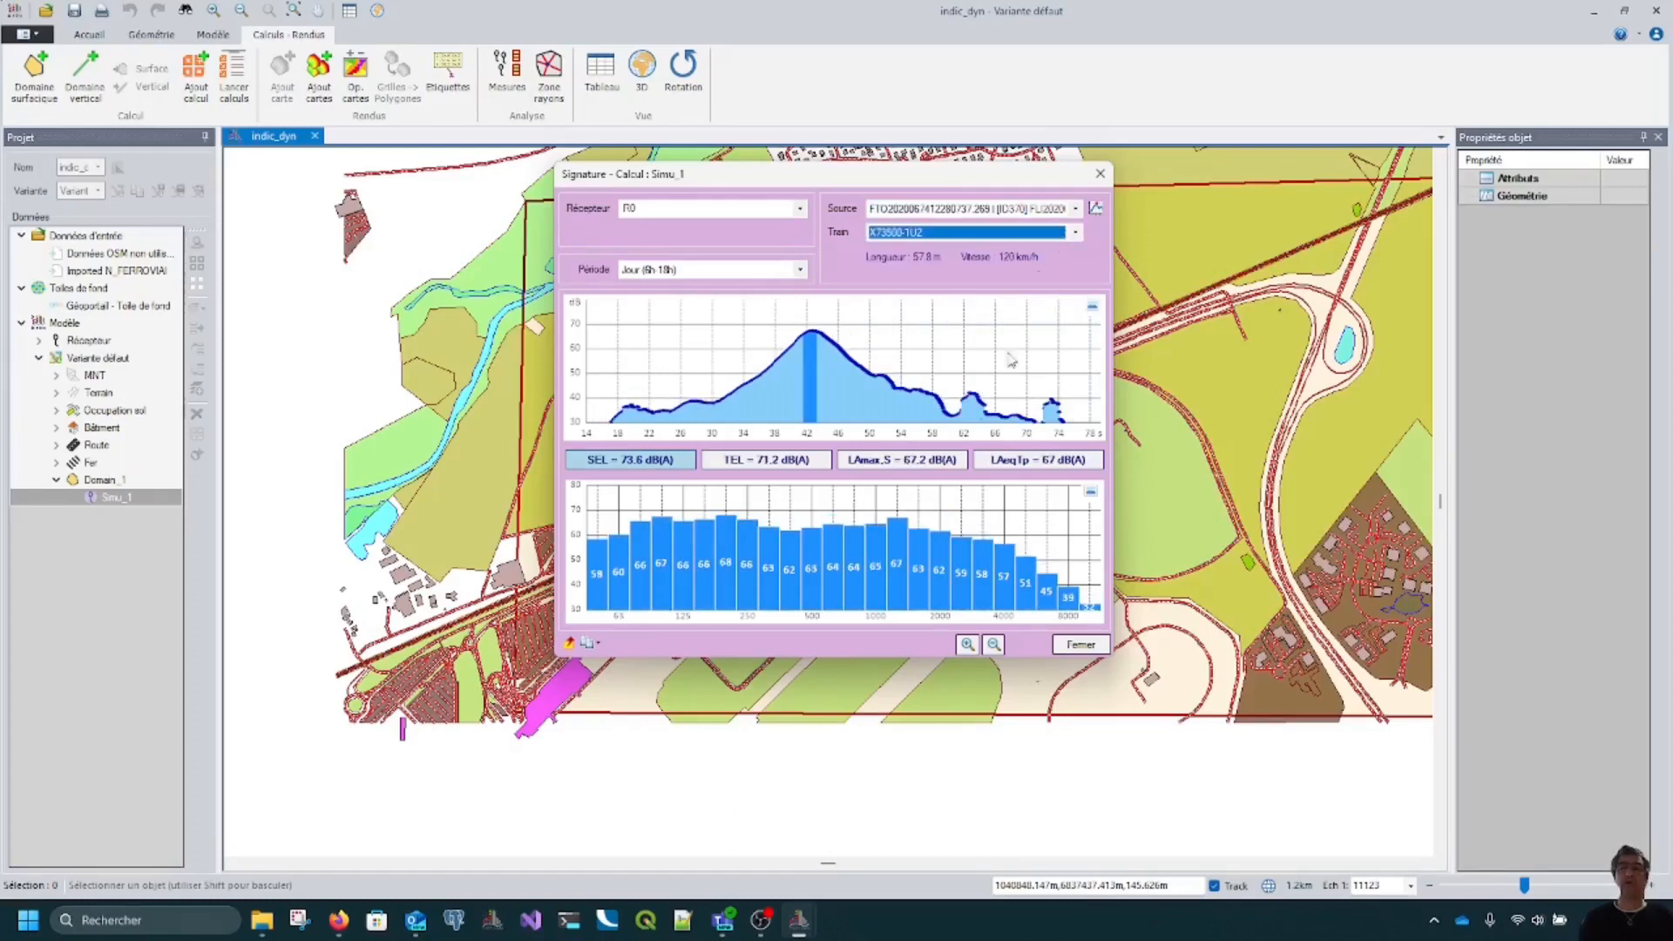
left_click(1089, 646)
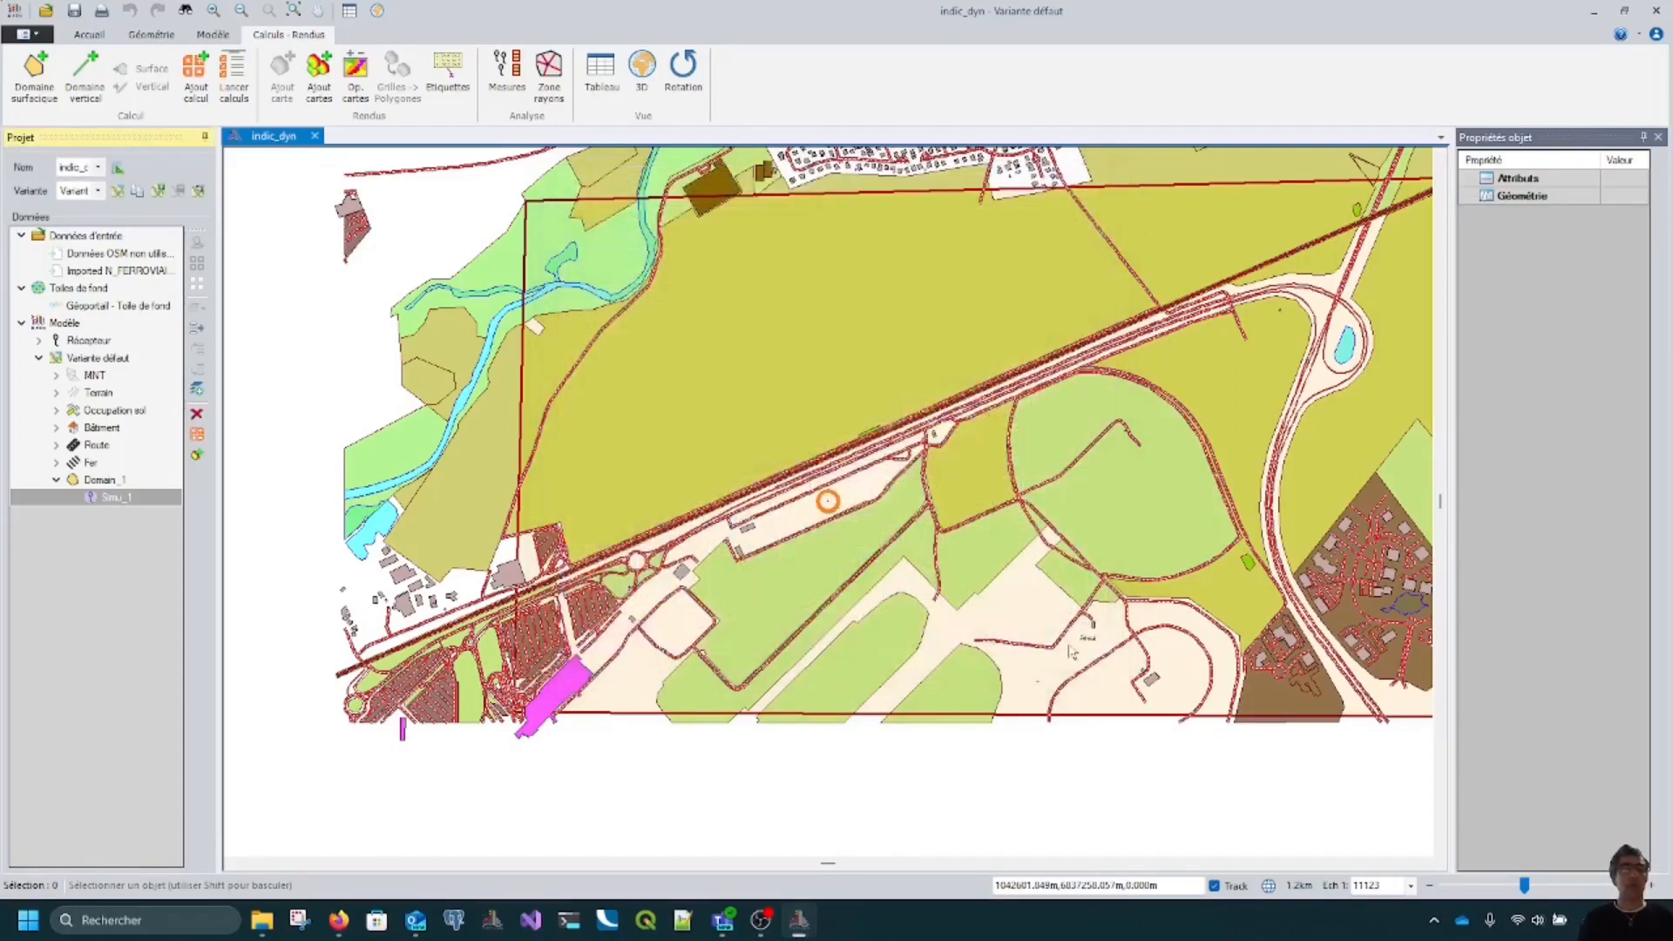
Step: Open the dynamic indicators of calculation Simu_1 and display them for receiver R1
right_click(130, 497)
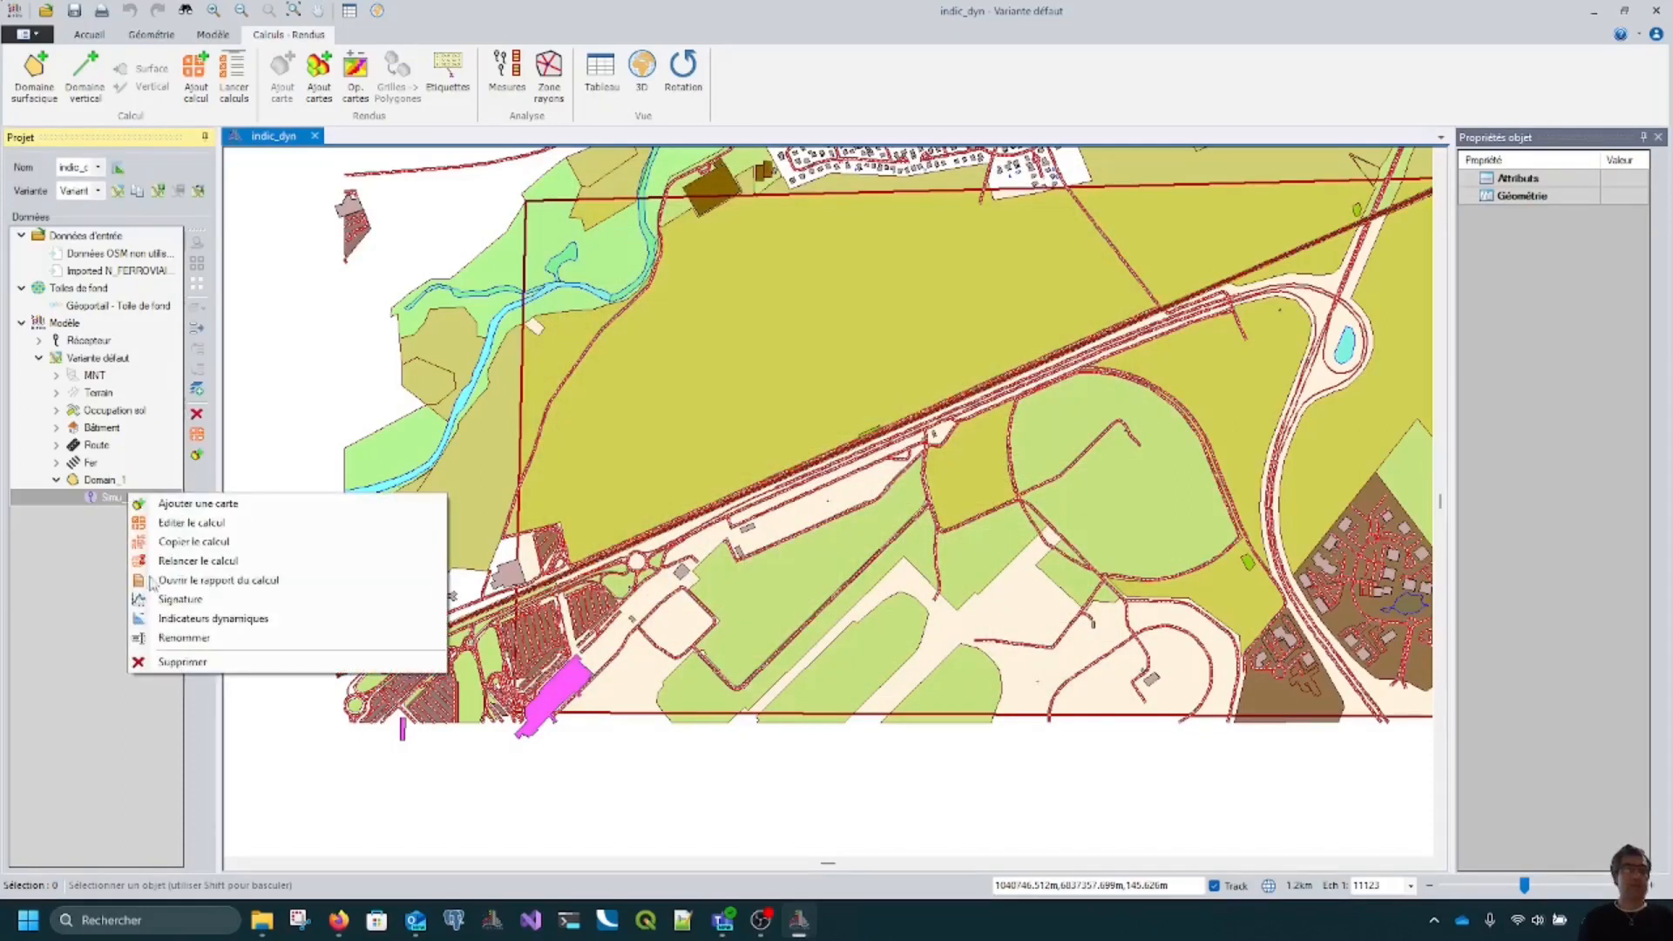
left_click(236, 618)
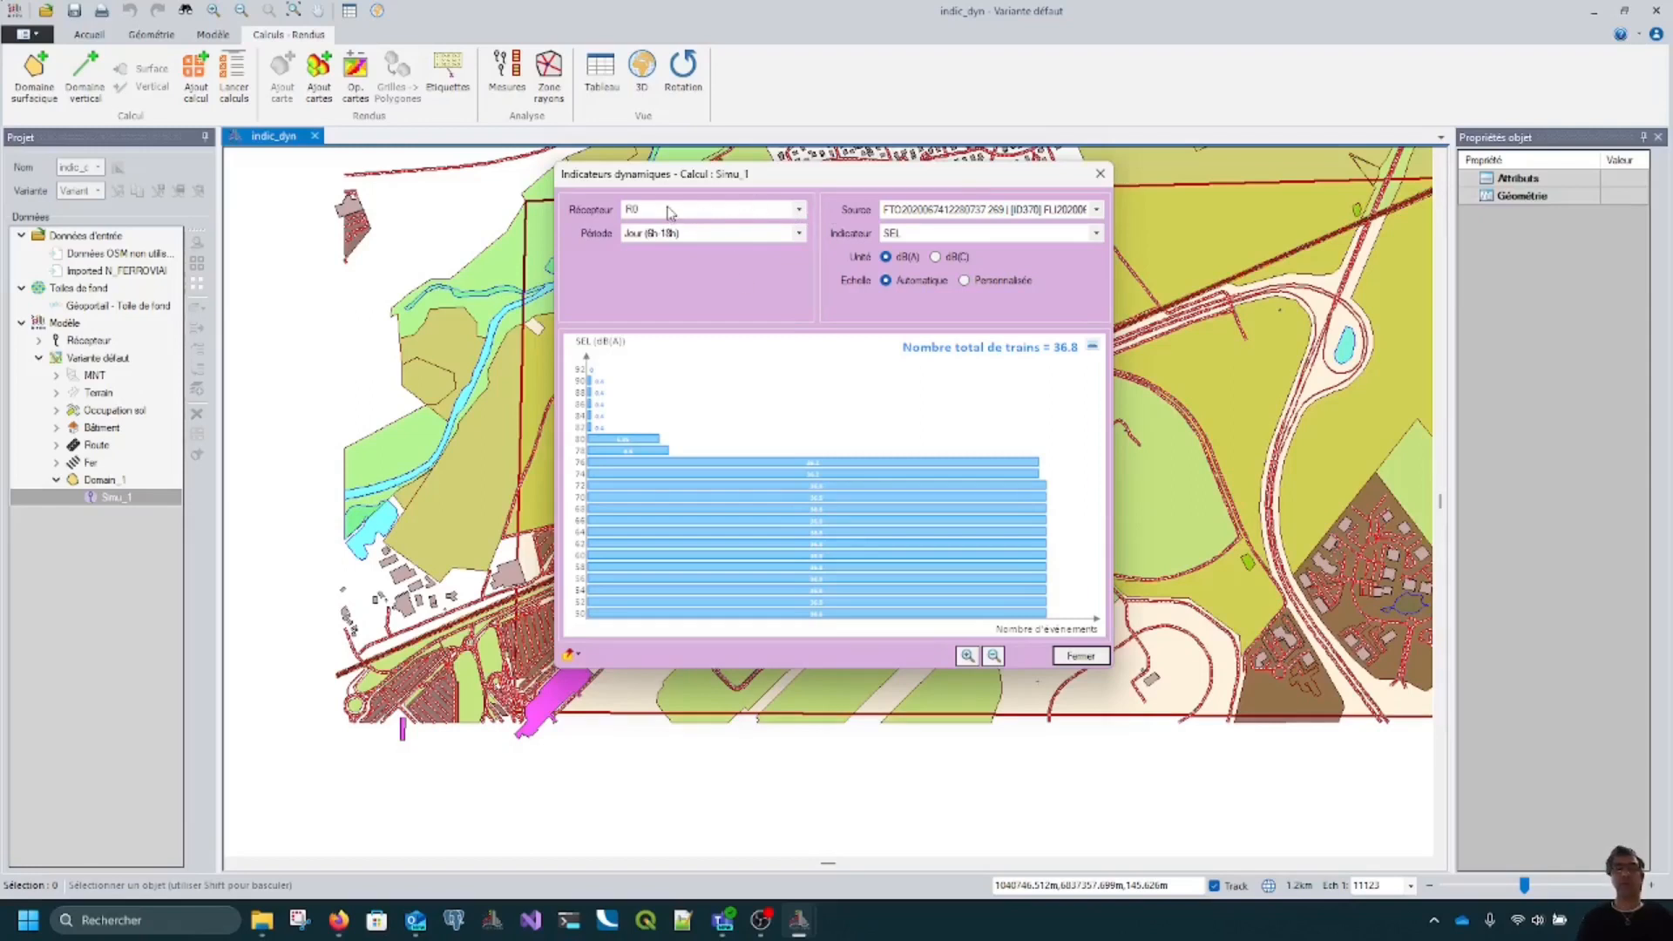
left_click(804, 209)
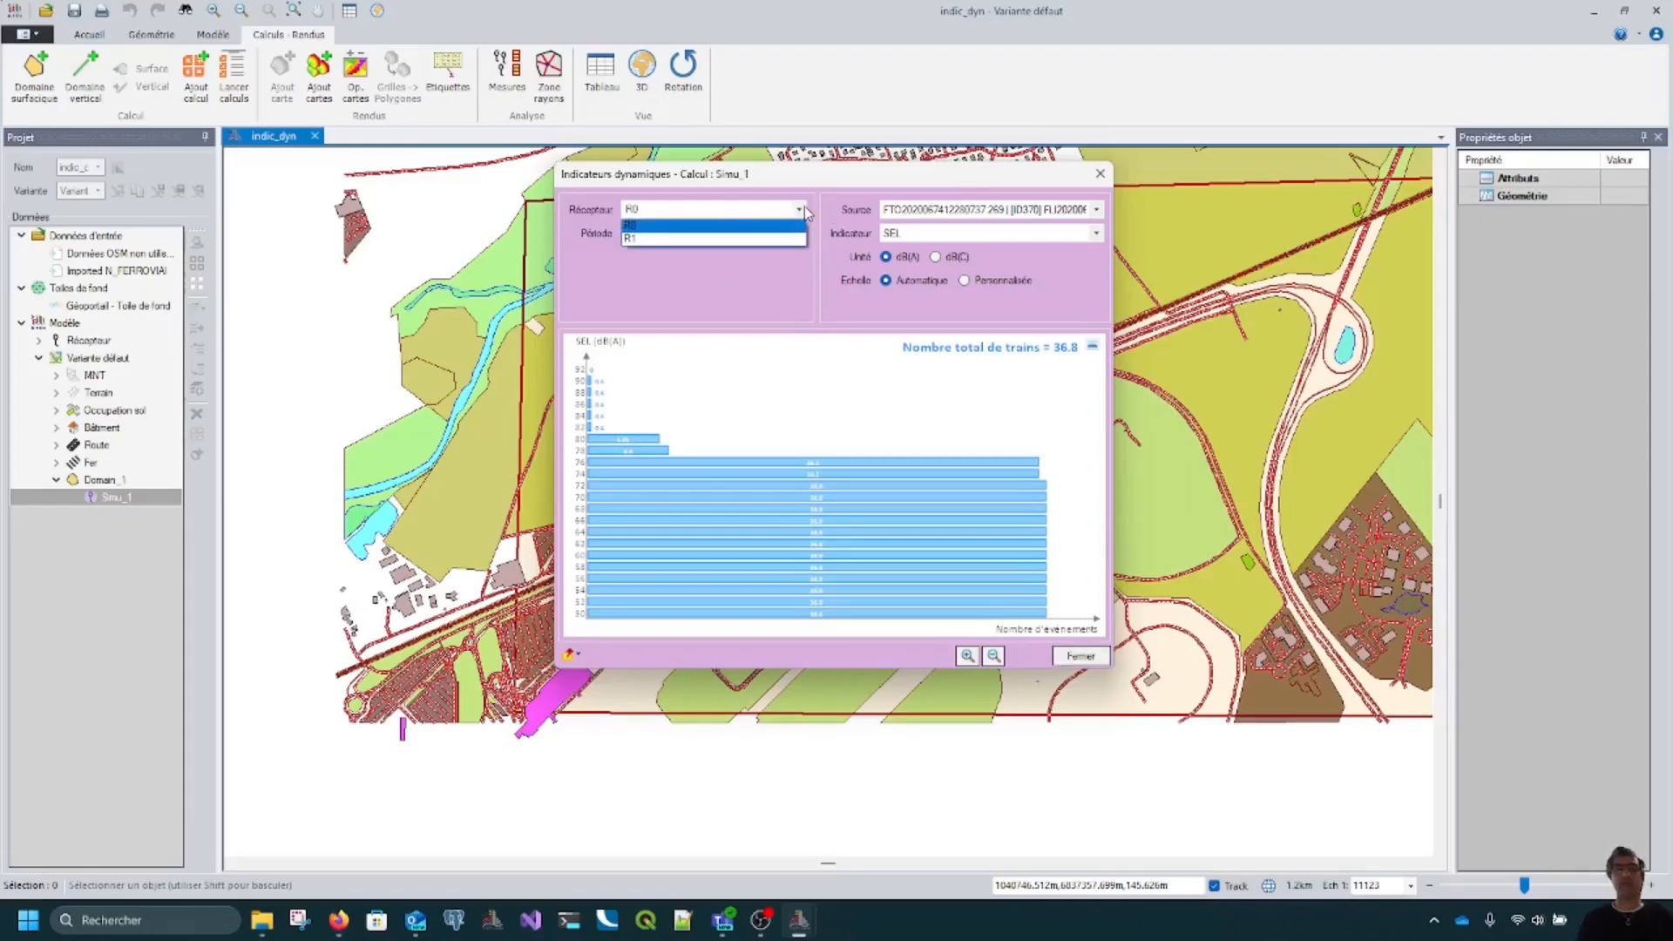
left_click(803, 209)
left_click(804, 209)
left_click(773, 240)
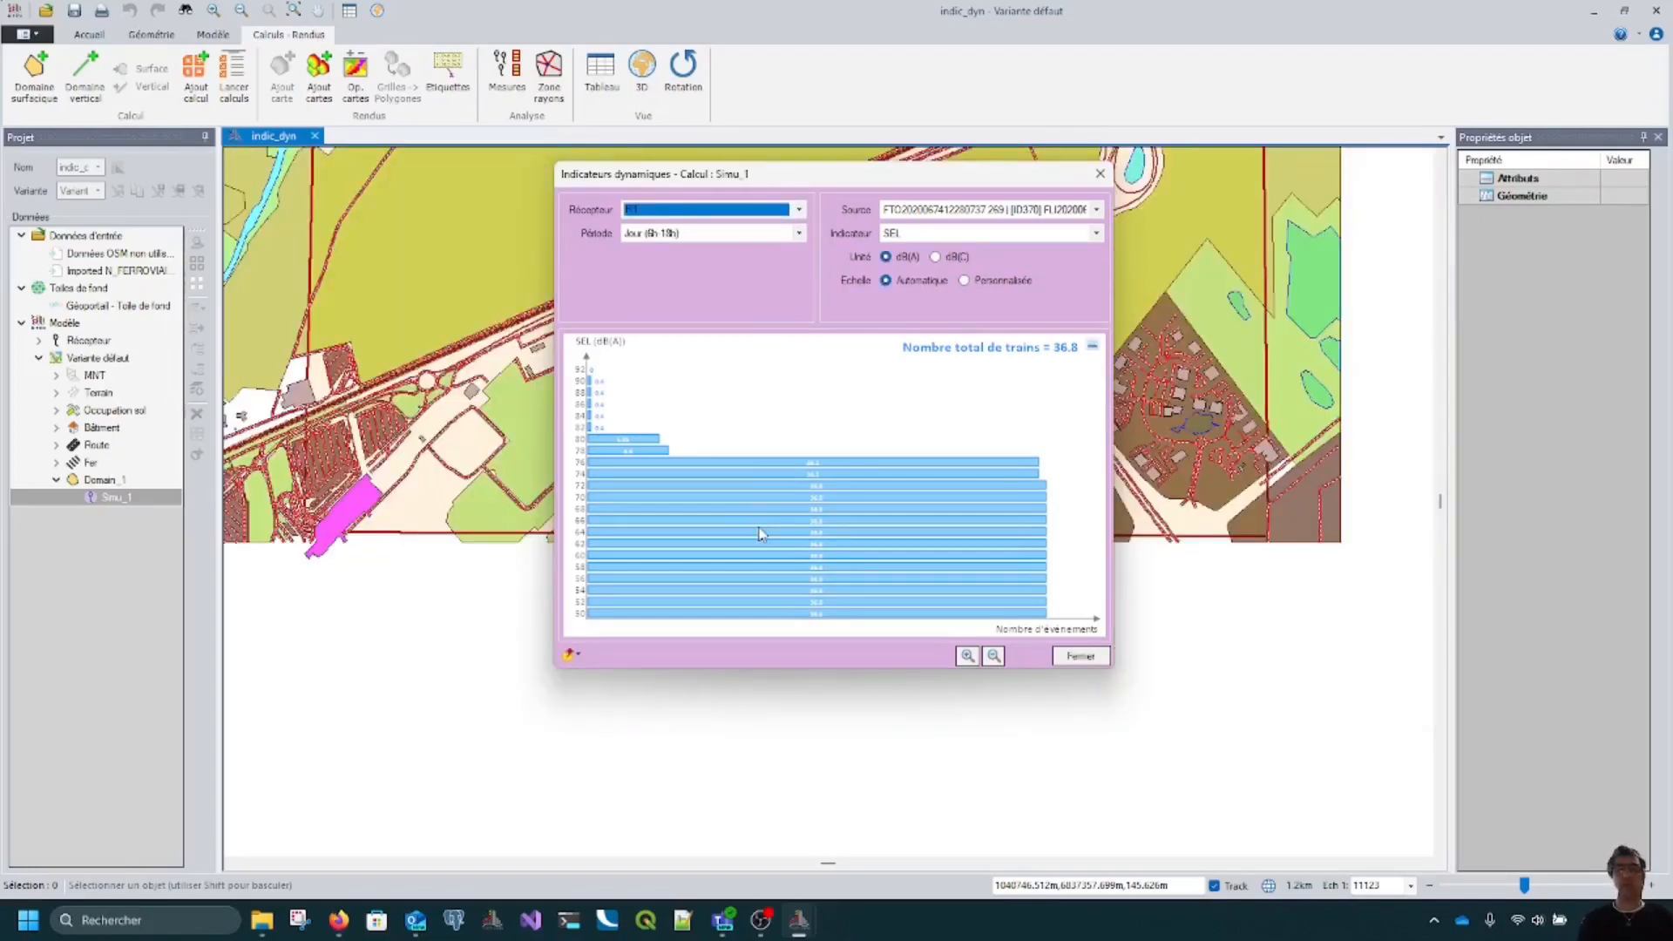
Step: Choose the track source and display the Lmax,S indicator for receiver R1 over the day period
left_click(1097, 210)
left_click(1081, 233)
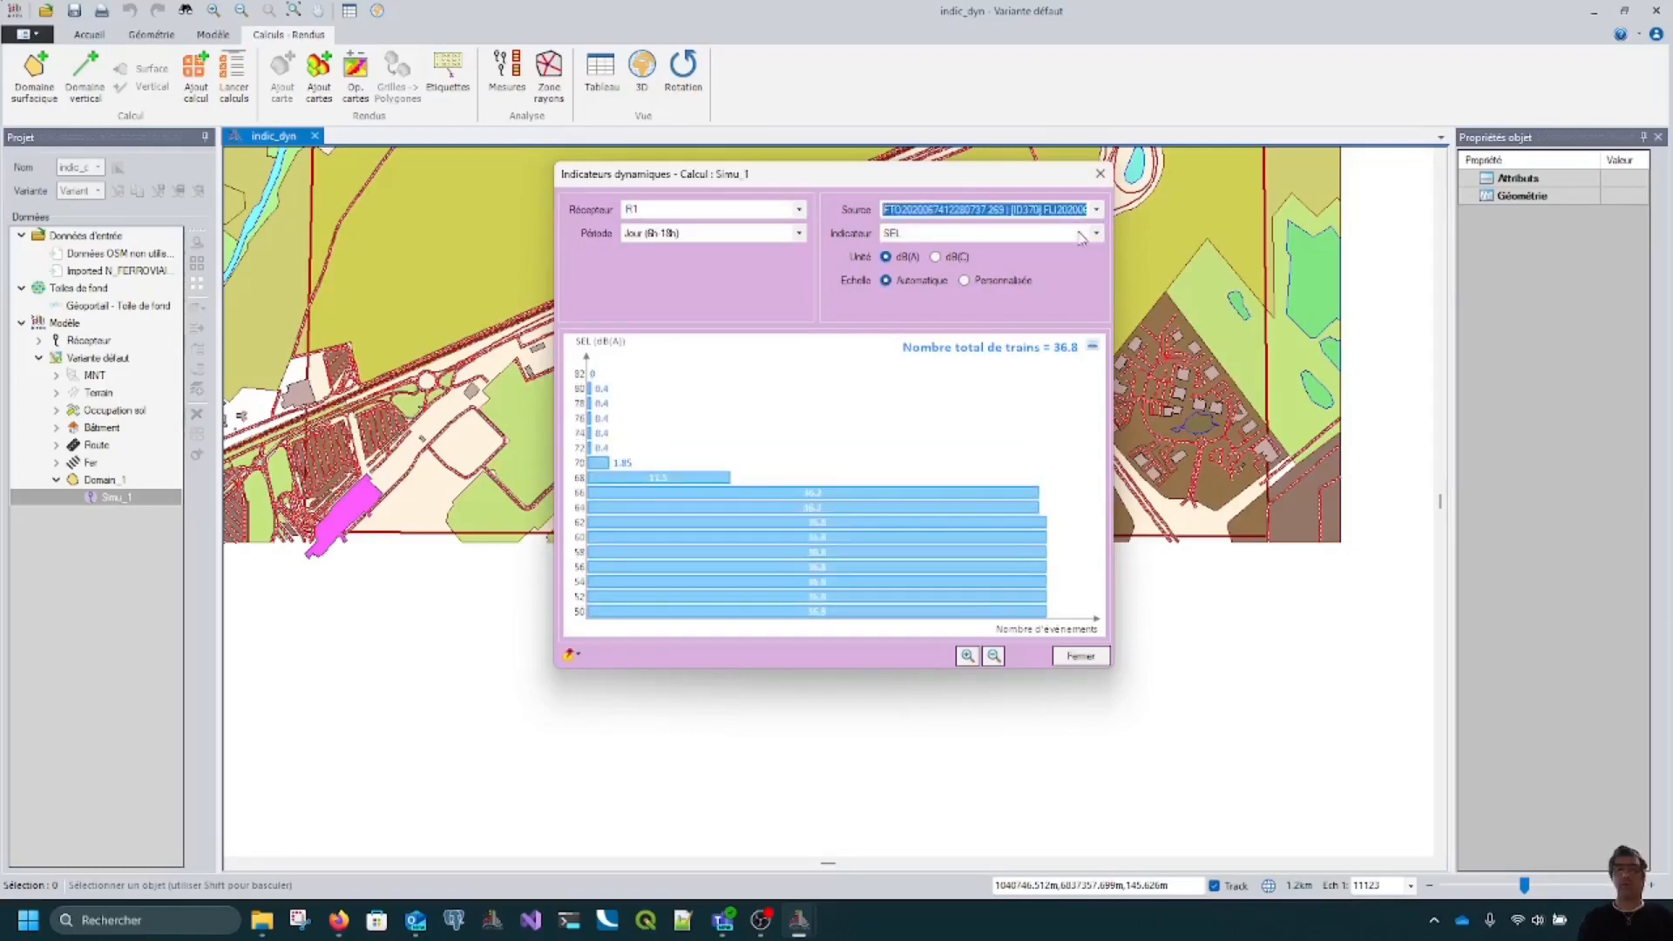
left_click(1095, 234)
left_click(1070, 260)
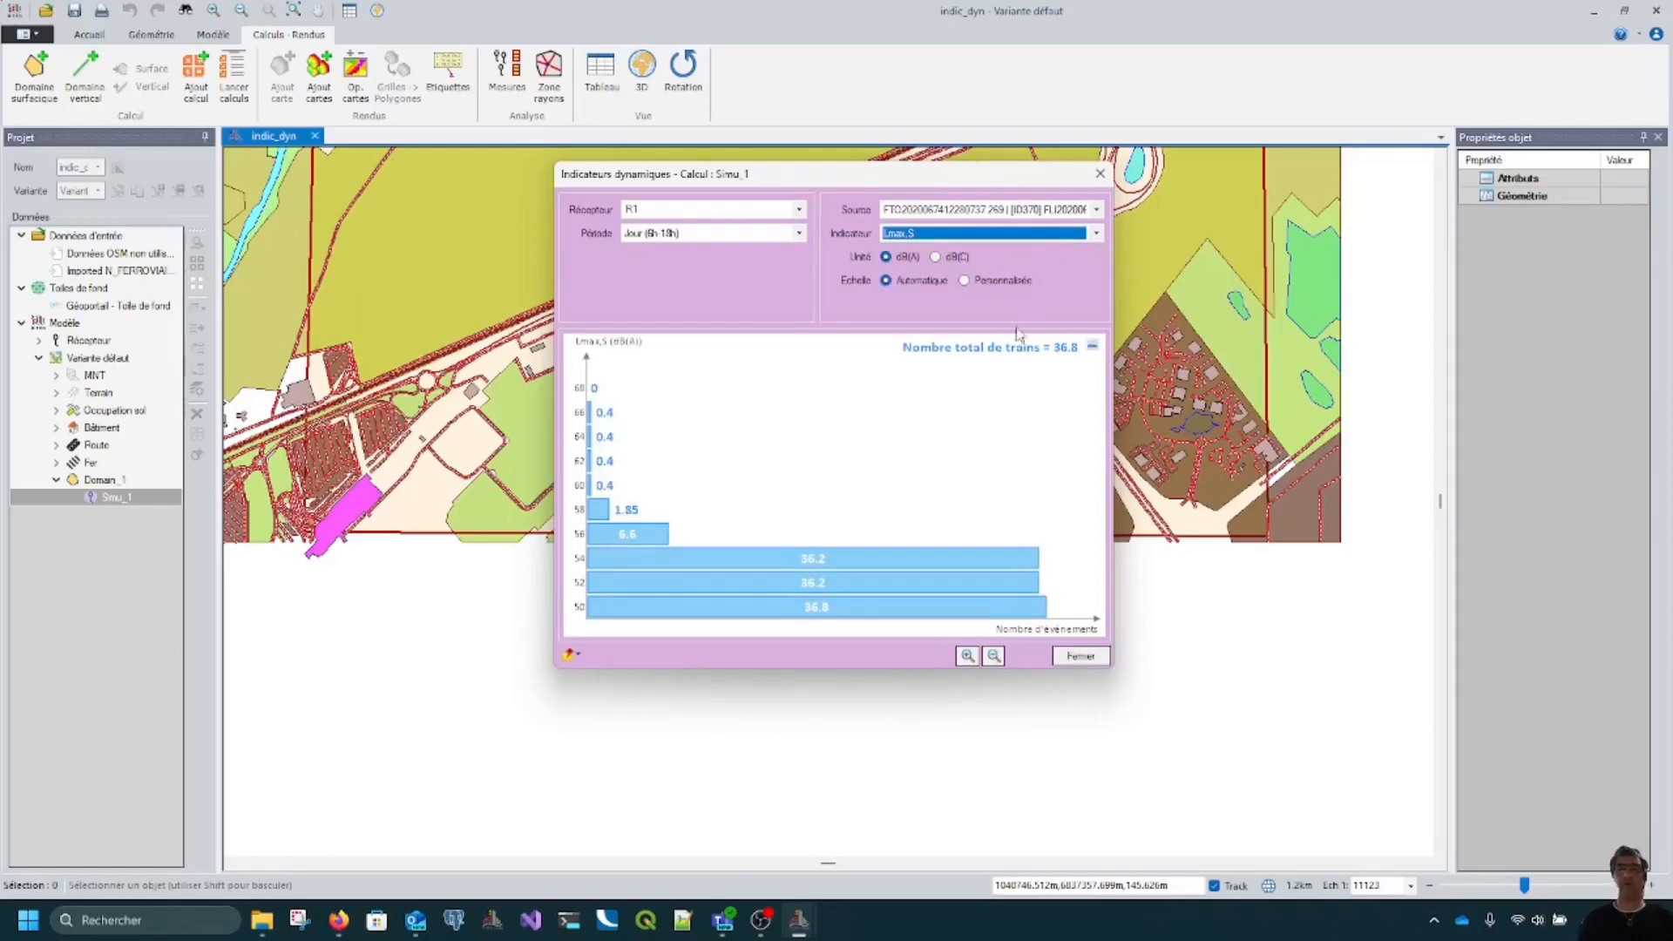
left_click(1093, 233)
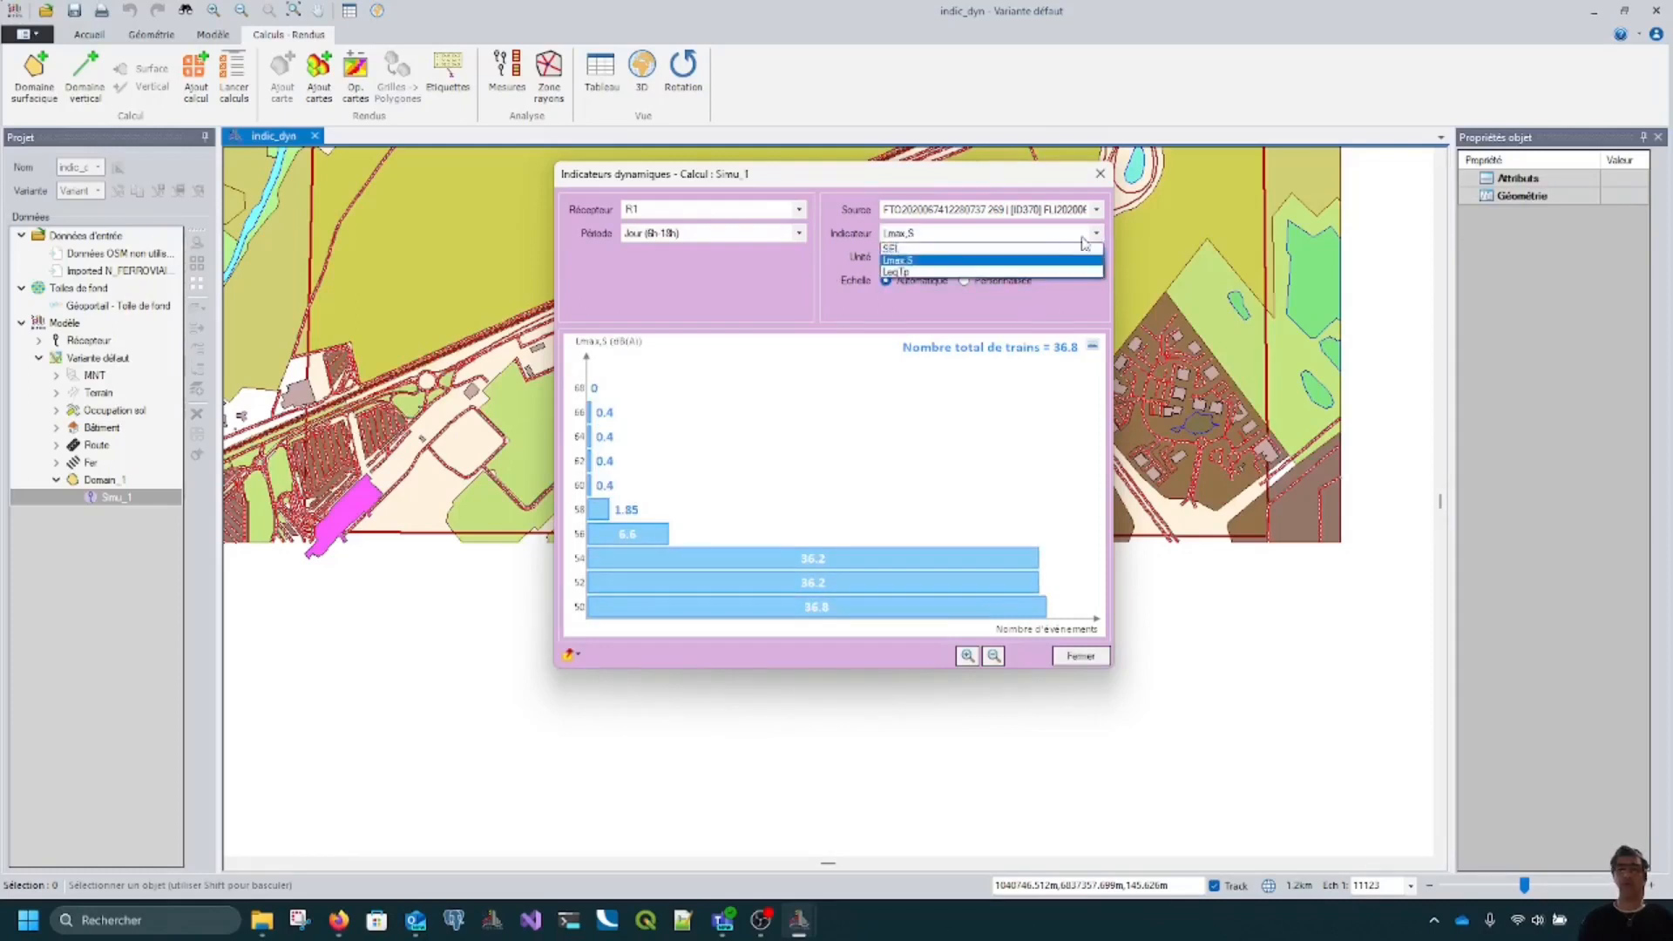
left_click(1027, 307)
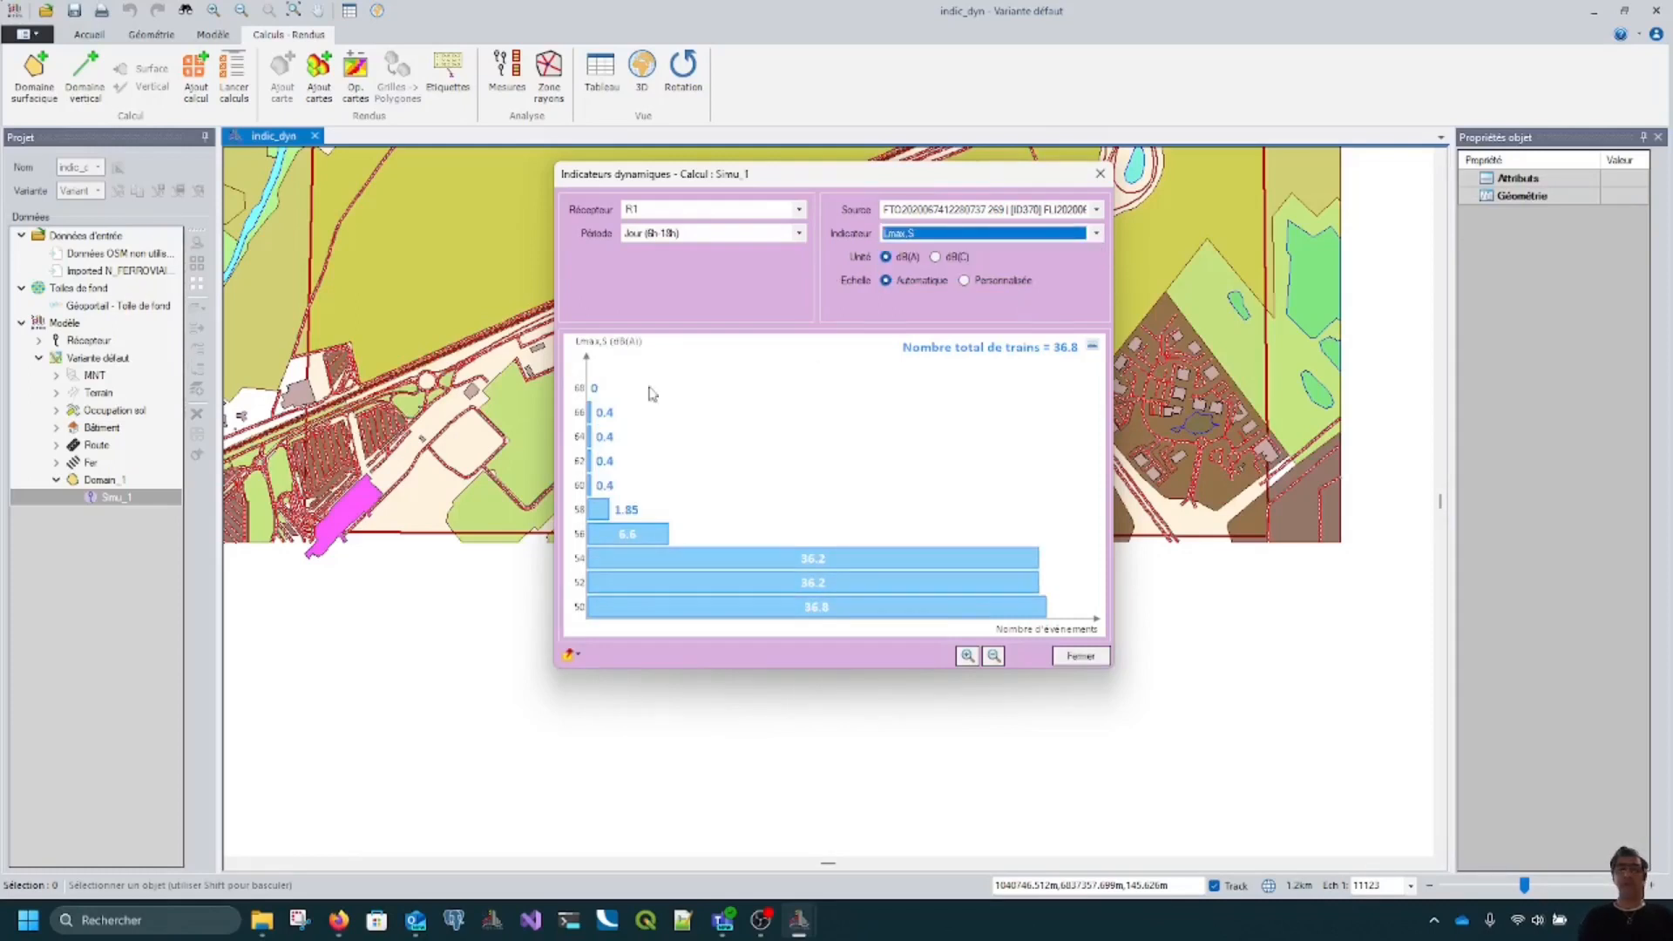